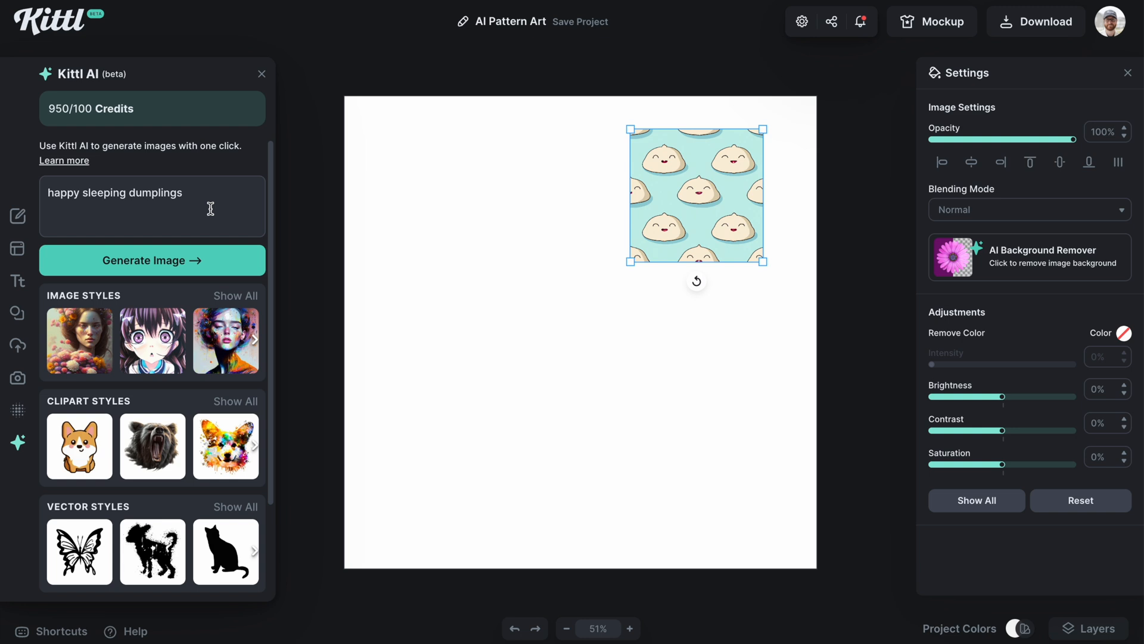
- Change the prompt to "happy jumping kittens" and generate the image in the Cute pattern style
{"action": "double_click", "coordinate": [97, 193]}
{"action": "type", "text": "jumping"}
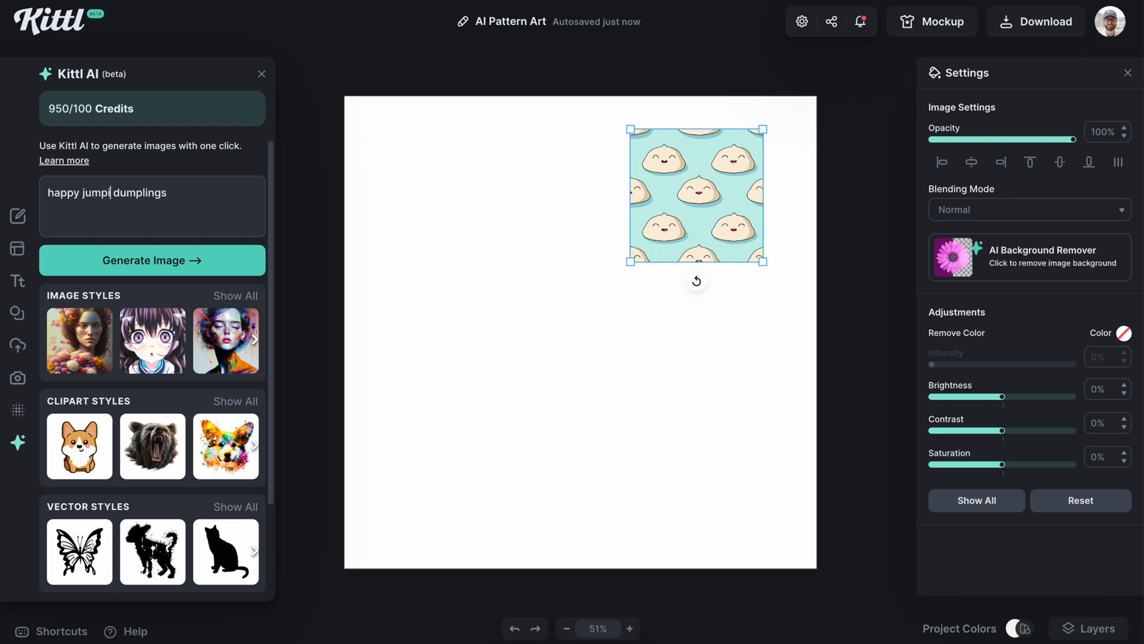
{"action": "left_click", "coordinate": [140, 192]}
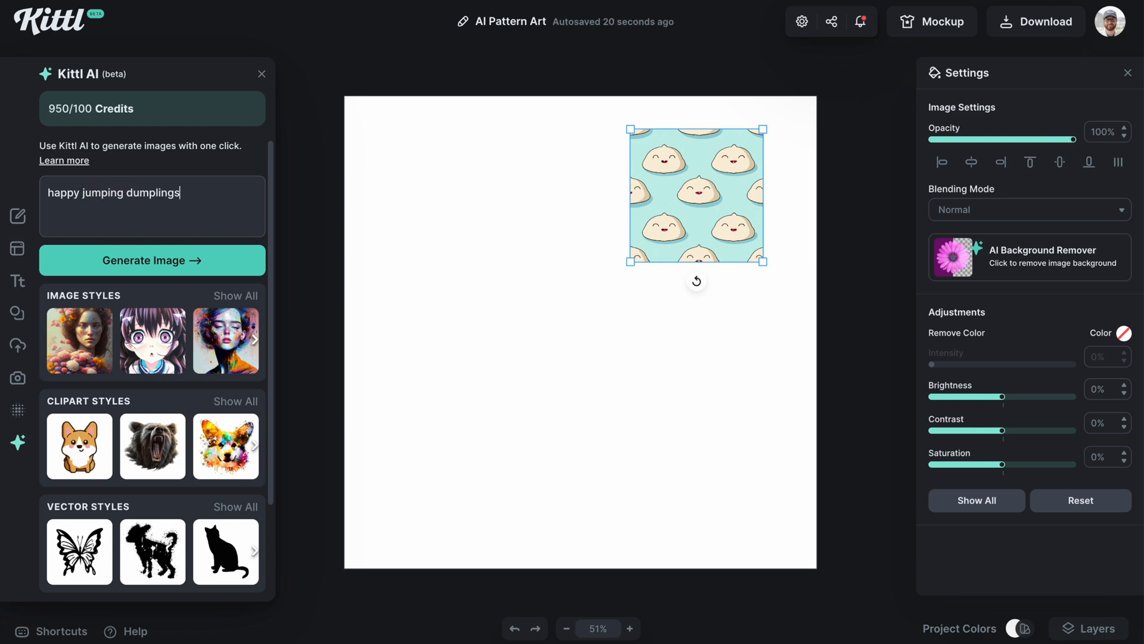
{"action": "type", "text": "kitten"}
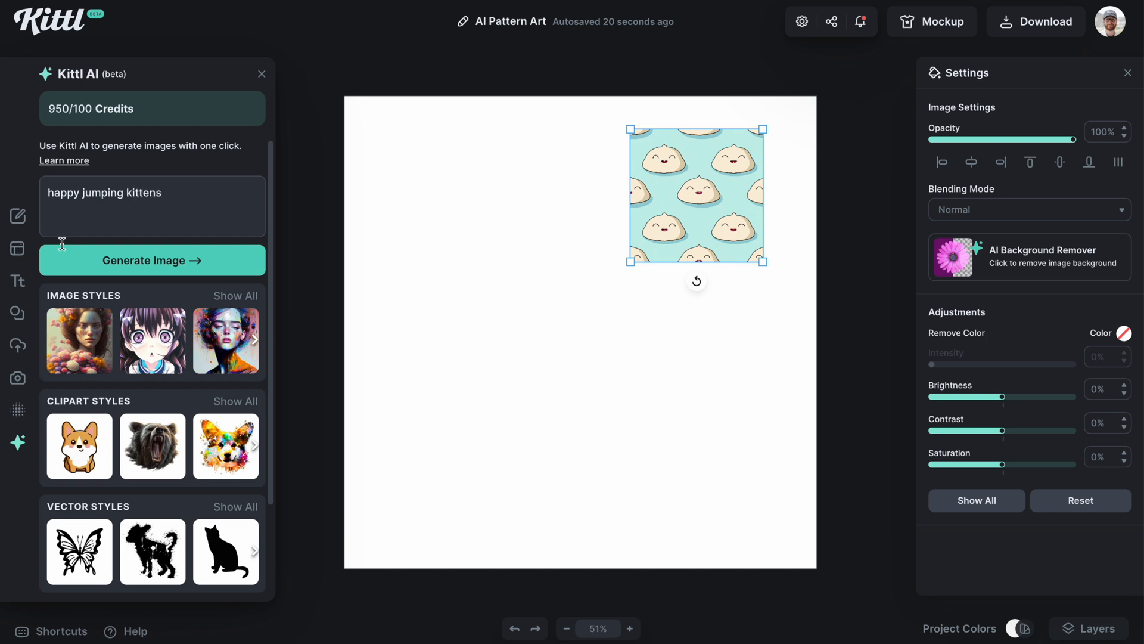
{"action": "left_click", "coordinate": [124, 261]}
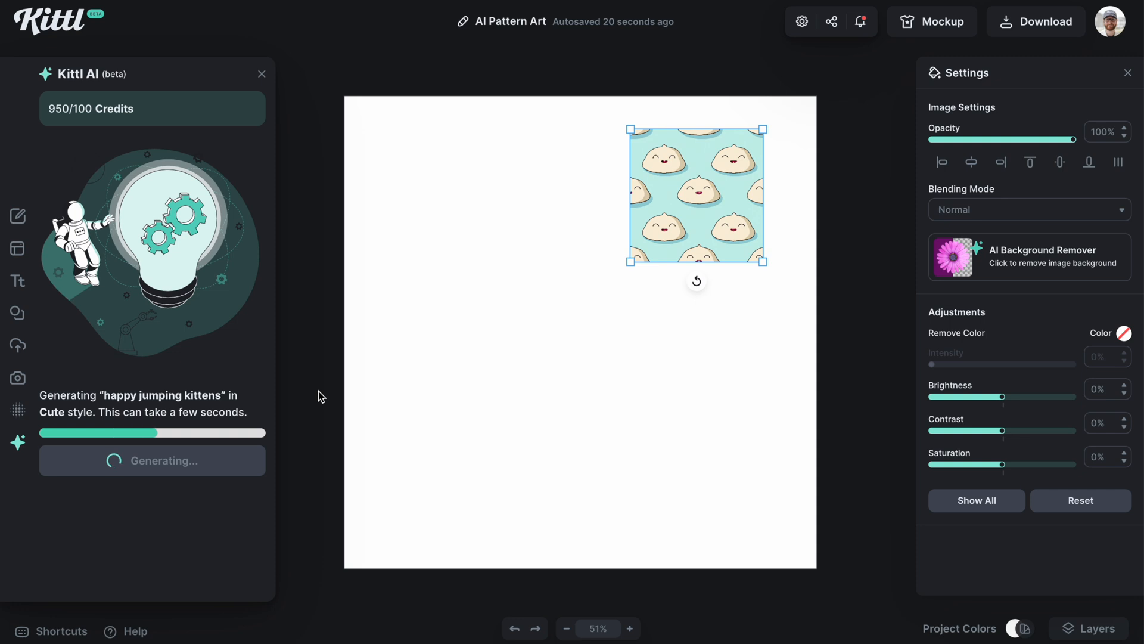
- Arrange the kitten and dumpling patterns side by side at similar sizes in the upper part of the canvas
{"action": "left_click_drag", "start_coordinate": [649, 393], "coordinate": [557, 283]}
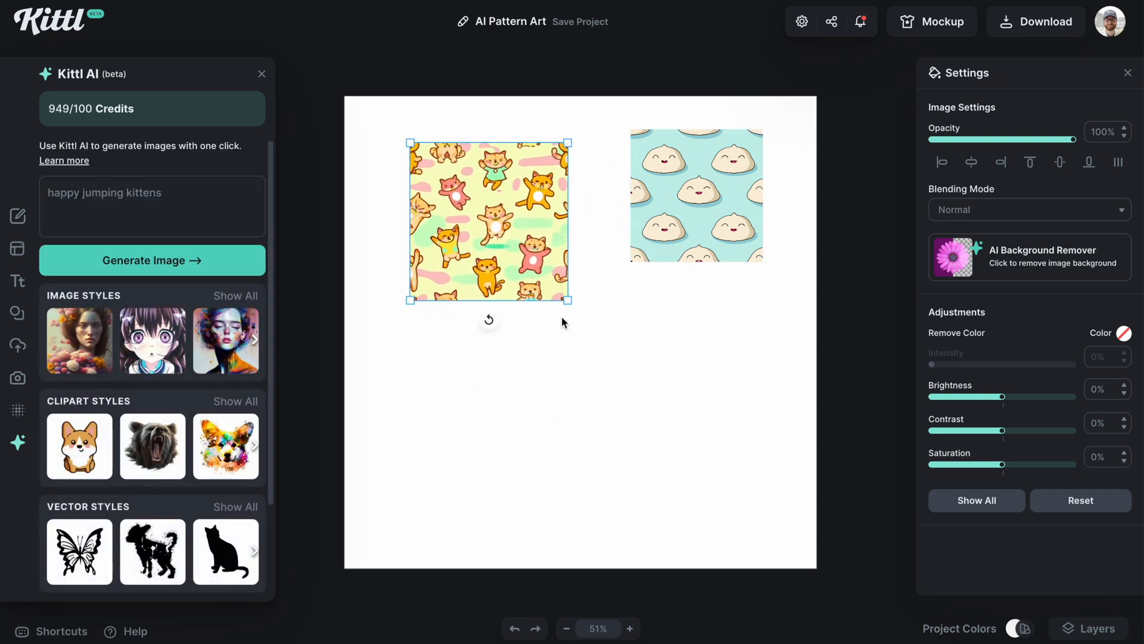
{"action": "left_click_drag", "start_coordinate": [568, 300], "coordinate": [545, 278]}
{"action": "left_click_drag", "start_coordinate": [661, 225], "coordinate": [616, 240]}
{"action": "mouse_move", "coordinate": [584, 276]}
{"action": "left_mouse_down"}
{"action": "mouse_move", "coordinate": [577, 283]}
{"action": "mouse_move", "coordinate": [595, 267]}
{"action": "left_mouse_up"}
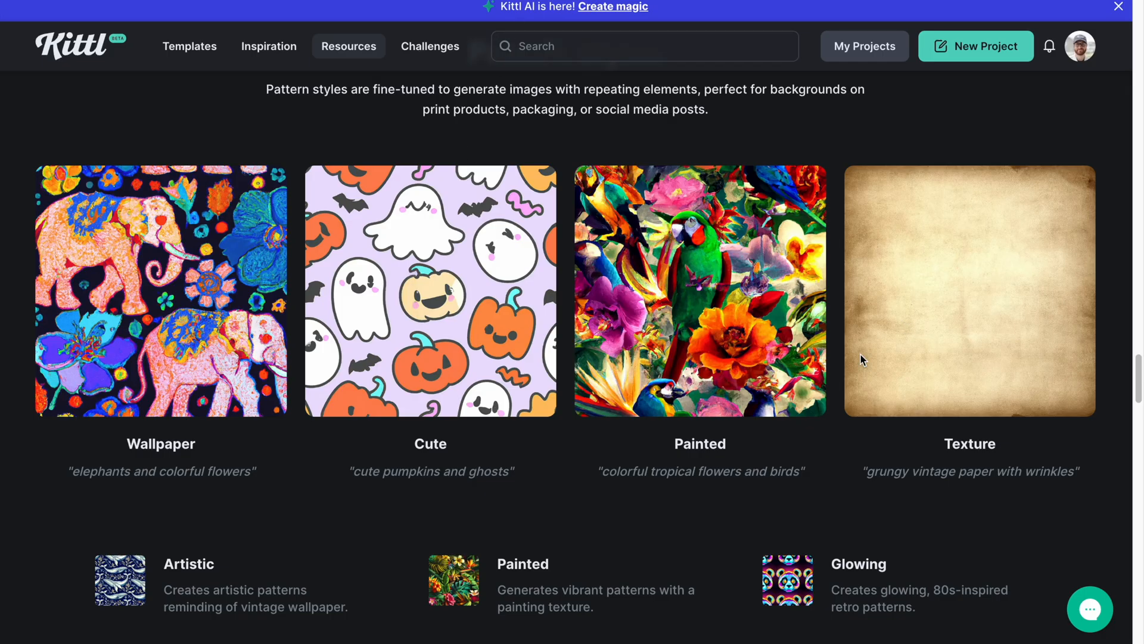
- Examine the Pattern Styles section of the Kittl AI resource page, including its sample prompts and style descriptions
{"action": "scroll", "coordinate": [860, 359], "scroll_direction": "down", "scroll_amount": 1}
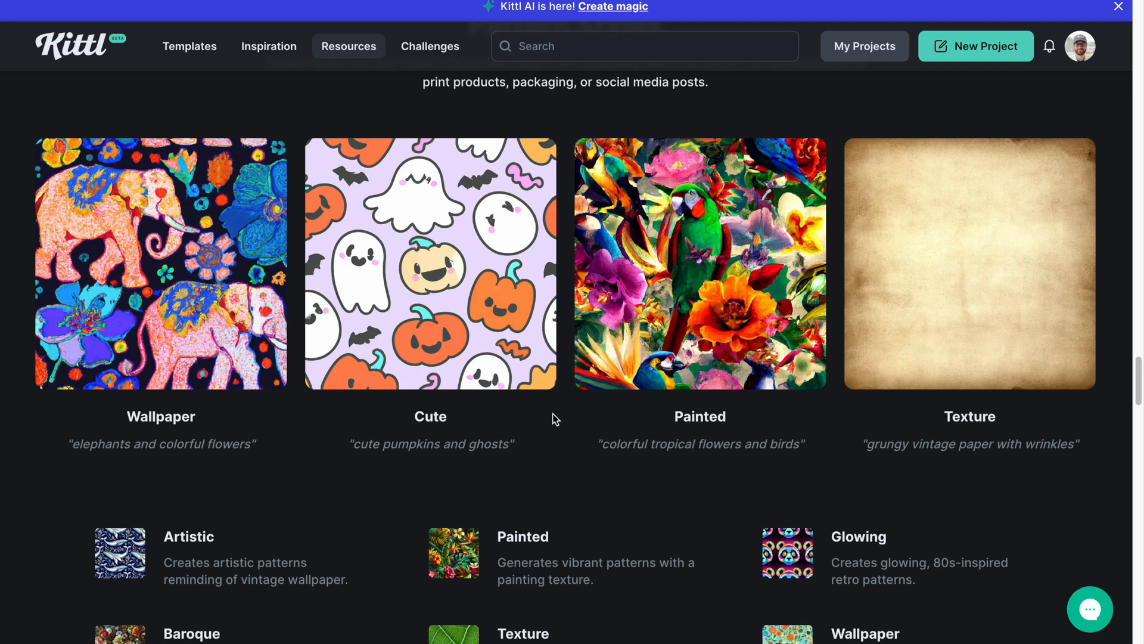
{"action": "mouse_move", "coordinate": [352, 449]}
{"action": "left_mouse_down"}
{"action": "mouse_move", "coordinate": [524, 459]}
{"action": "mouse_move", "coordinate": [503, 455]}
{"action": "left_mouse_up"}
{"action": "left_click", "coordinate": [485, 468]}
{"action": "scroll", "coordinate": [527, 463], "scroll_direction": "down", "scroll_amount": 3}
{"action": "scroll", "coordinate": [527, 458], "scroll_direction": "down", "scroll_amount": 4}
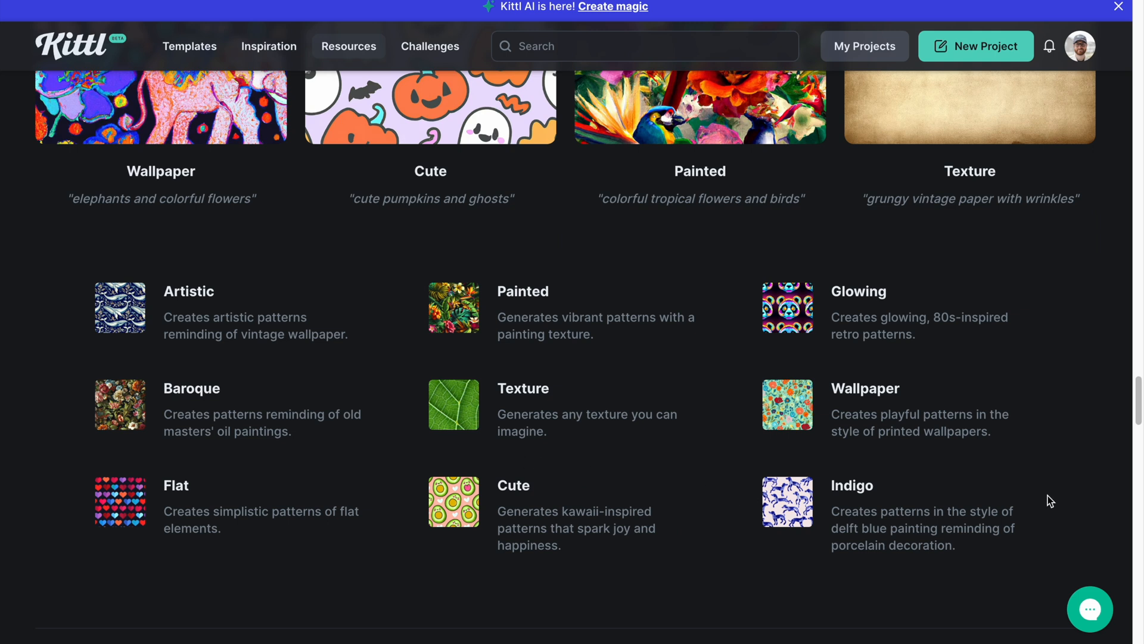
{"action": "scroll", "coordinate": [1050, 501], "scroll_direction": "up", "scroll_amount": 1}
{"action": "scroll", "coordinate": [1050, 501], "scroll_direction": "up", "scroll_amount": 5}
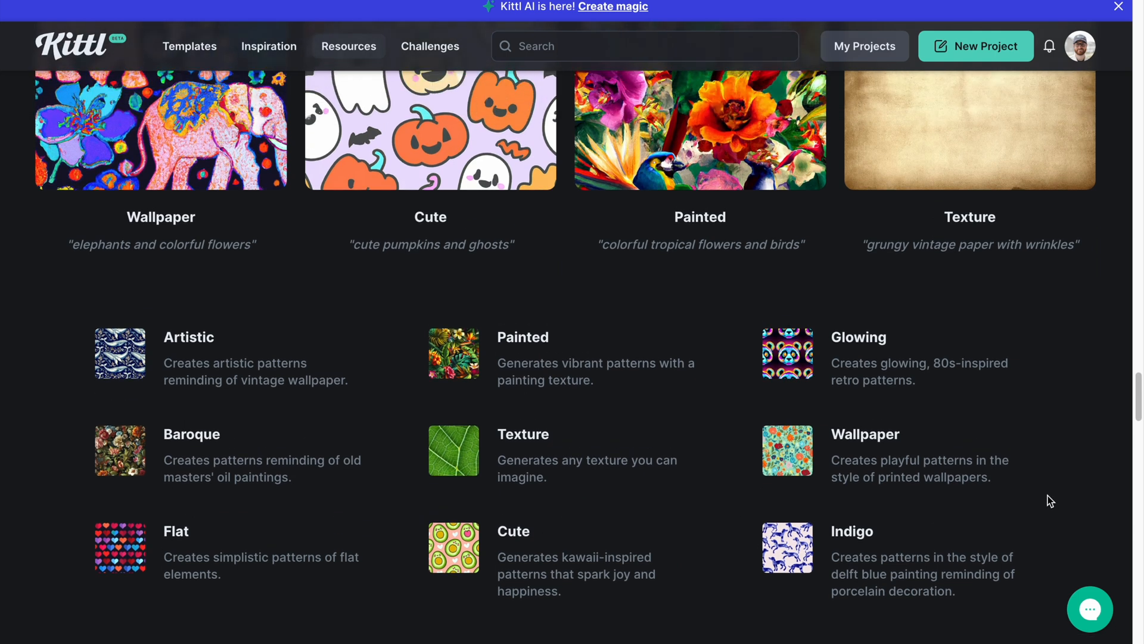
{"action": "scroll", "coordinate": [1050, 501], "scroll_direction": "up", "scroll_amount": 1}
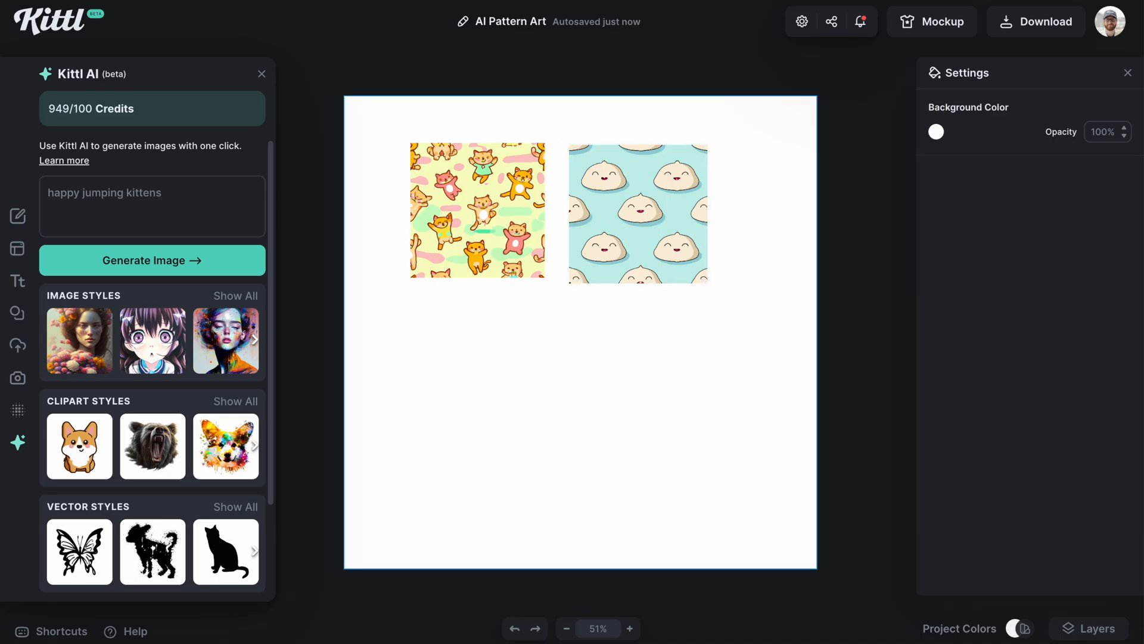
- Delete the kitten and dumpling patterns from the canvas and clear the image prompt
{"action": "left_click_drag", "start_coordinate": [473, 334], "coordinate": [659, 213]}
{"action": "key", "text": "Delete"}
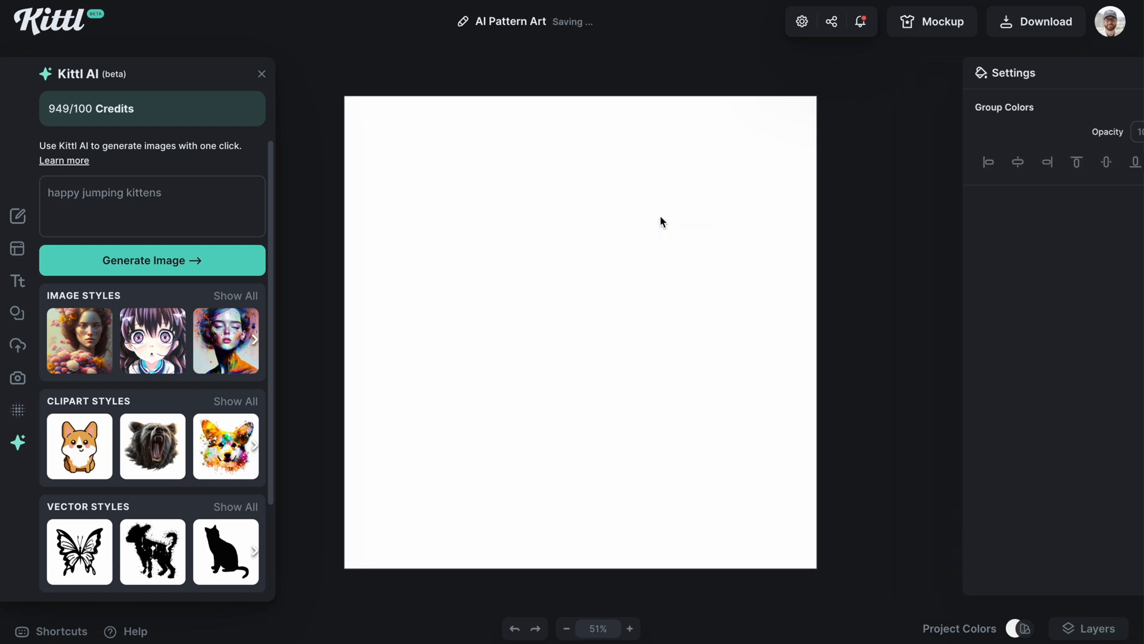
{"action": "triple_click", "coordinate": [227, 200]}
{"action": "key", "text": "BackSpace"}
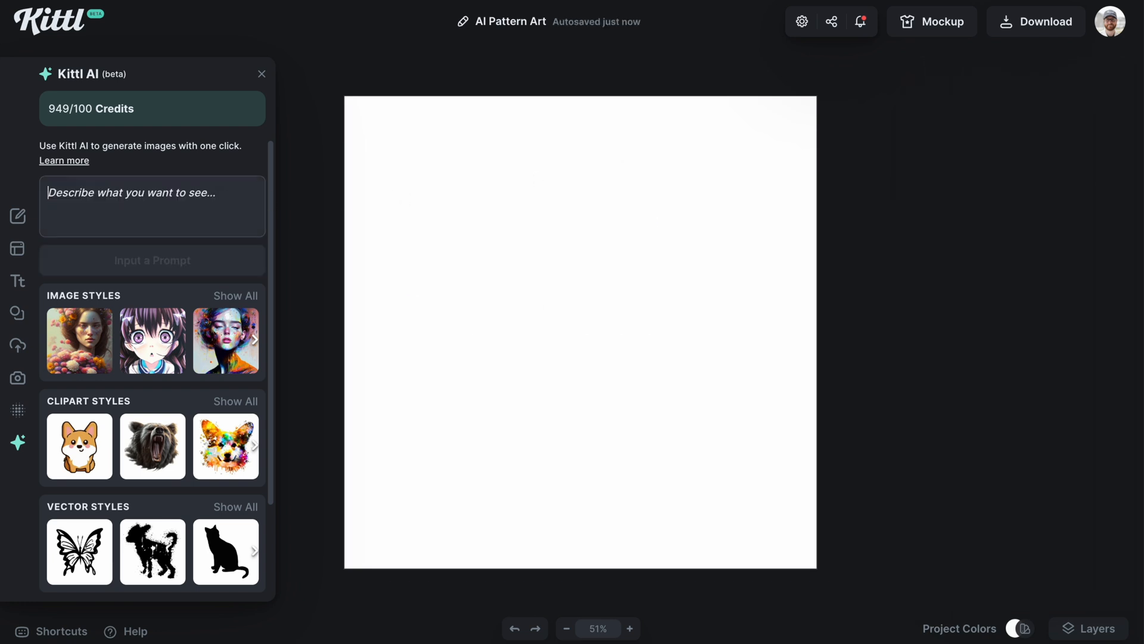
- Choose the Wallpaper pattern style and view the full set of available pattern styles
{"action": "scroll", "coordinate": [239, 434], "scroll_direction": "down", "scroll_amount": 2}
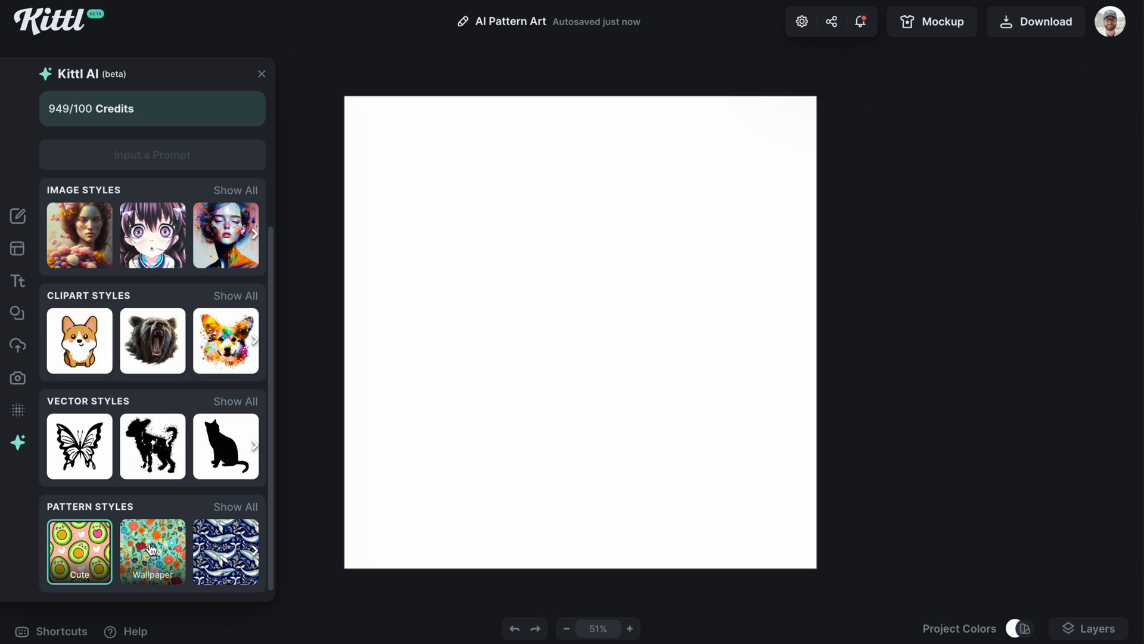
{"action": "left_click", "coordinate": [152, 549]}
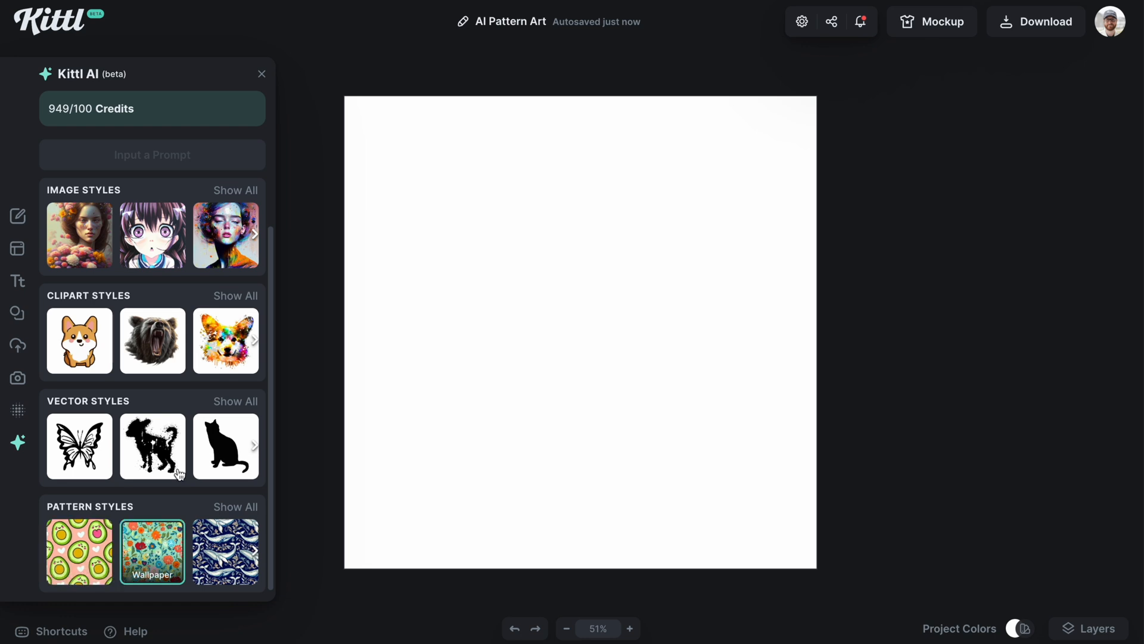
{"action": "left_click", "coordinate": [235, 505]}
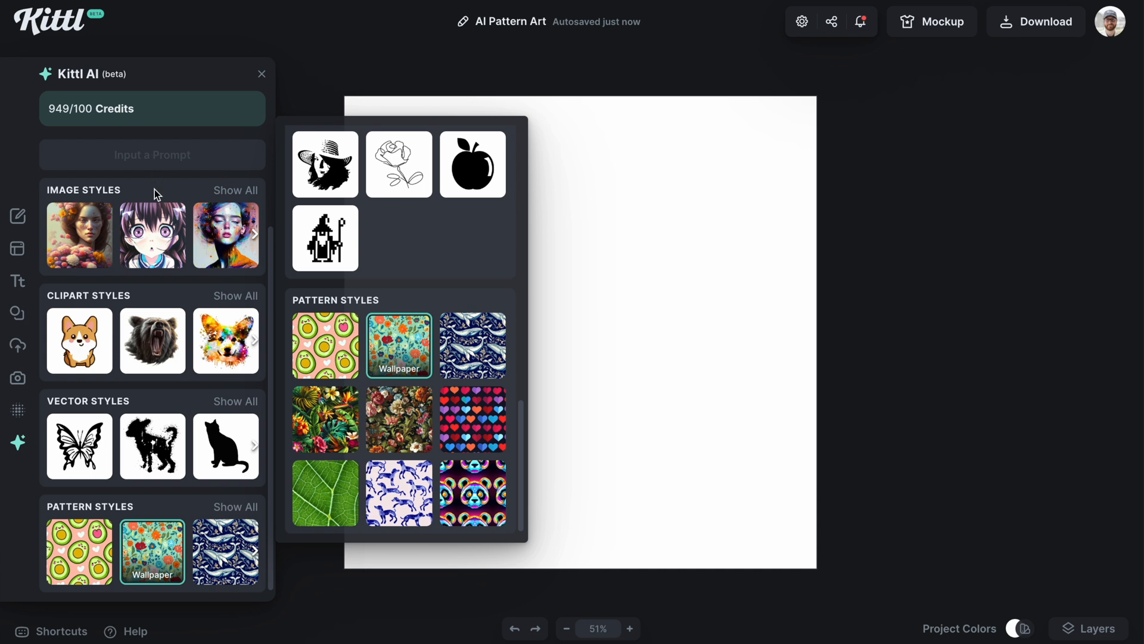
{"action": "scroll", "coordinate": [153, 172], "scroll_direction": "up", "scroll_amount": 3}
{"action": "left_click", "coordinate": [141, 209]}
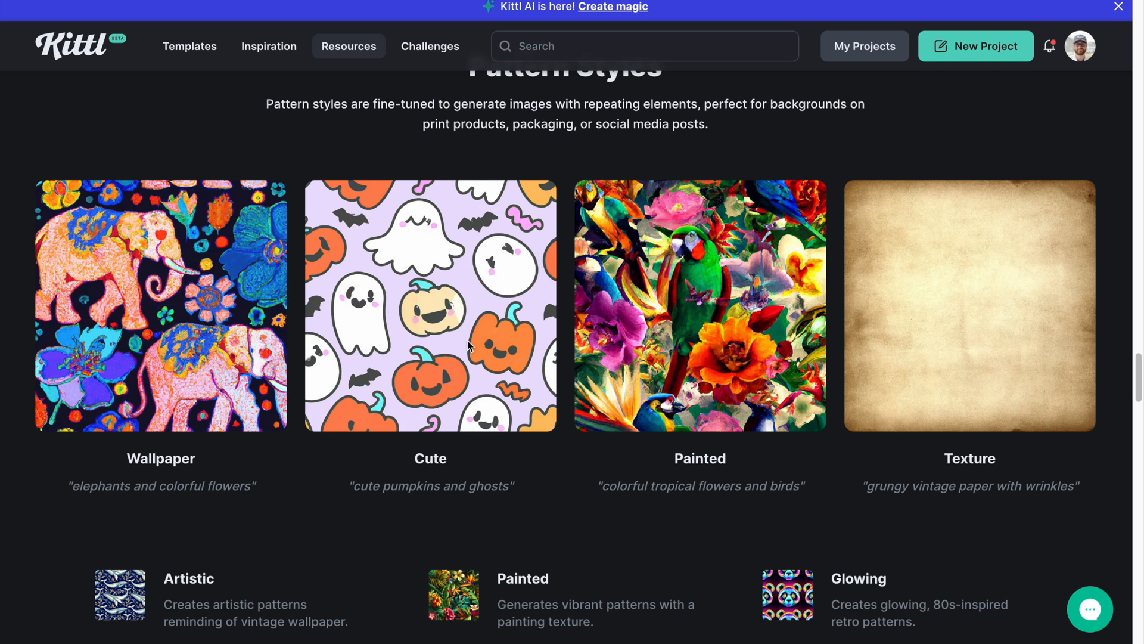
- Read the Wallpaper style's sample prompt in the Pattern Styles section of the resource page
{"action": "scroll", "coordinate": [78, 463], "scroll_direction": "down", "scroll_amount": 1}
{"action": "left_click_drag", "start_coordinate": [78, 464], "coordinate": [247, 457]}
{"action": "left_click", "coordinate": [287, 492]}
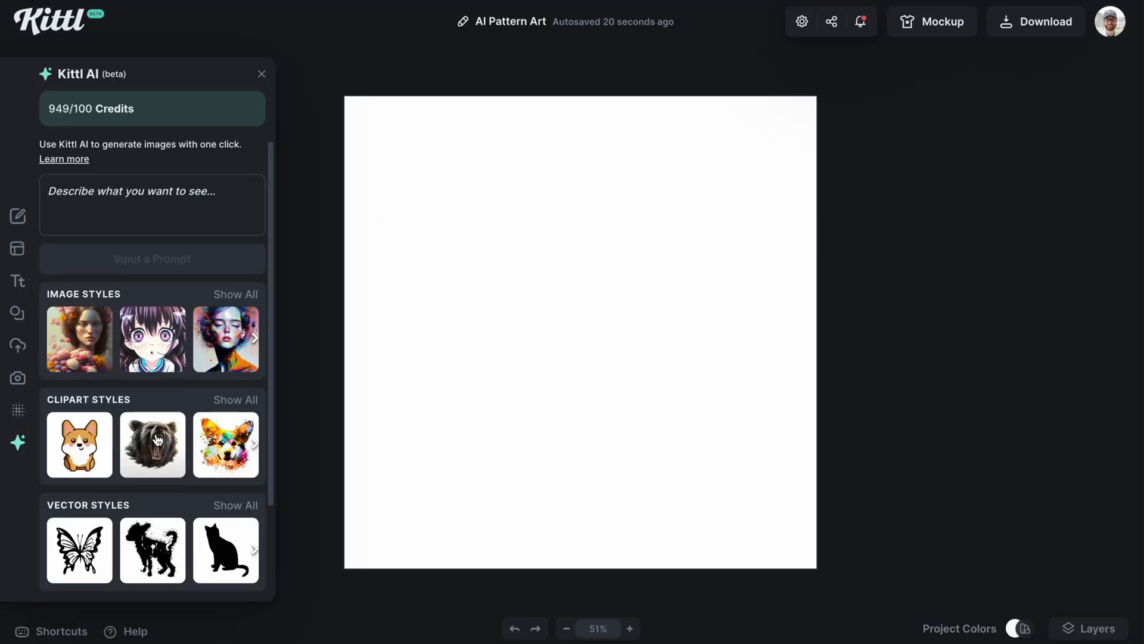
- Generate a Wallpaper-style pattern from the prompt "bright flat flowers and leaves"
{"action": "scroll", "coordinate": [170, 469], "scroll_direction": "down", "scroll_amount": 2}
{"action": "scroll", "coordinate": [170, 470], "scroll_direction": "up", "scroll_amount": 2}
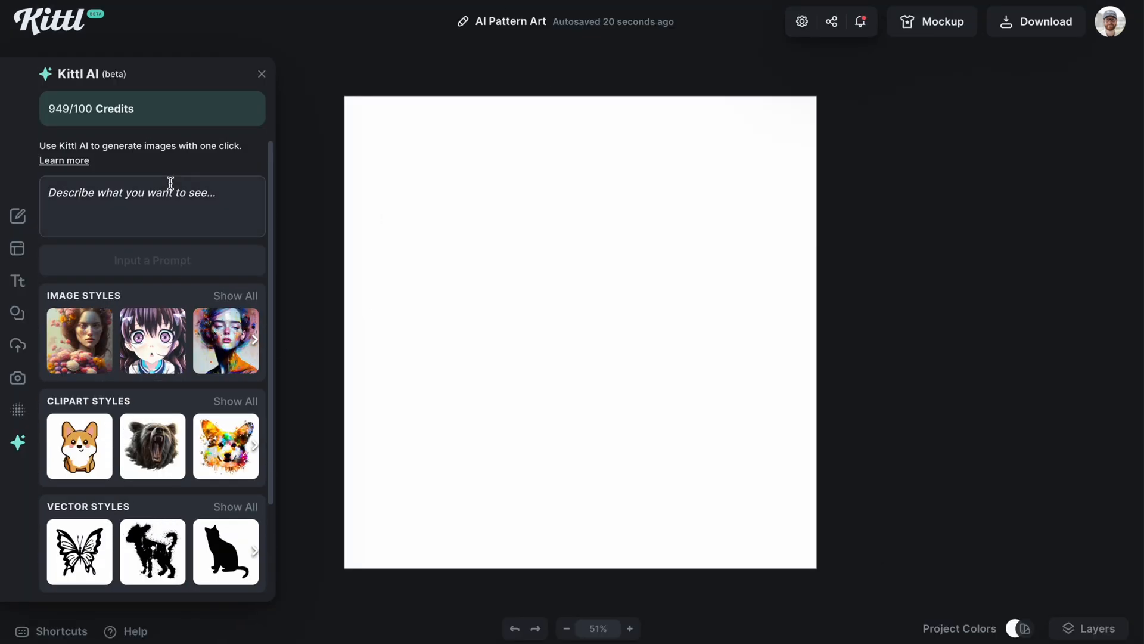
{"action": "type", "text": "bright "}
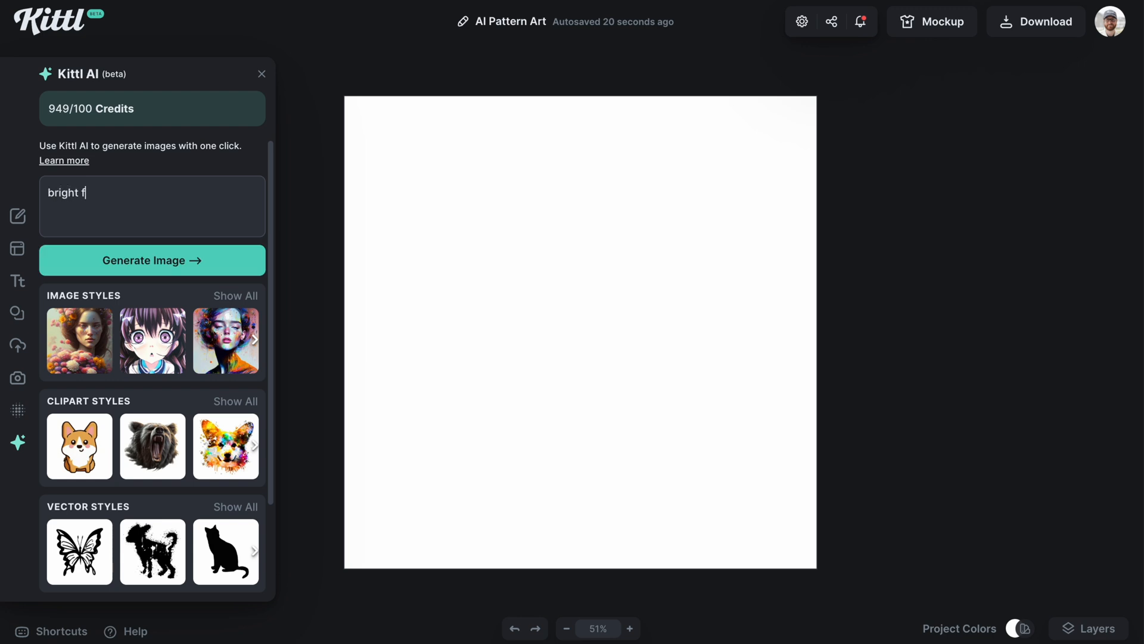
{"action": "type", "text": "flat flowers and leaves"}
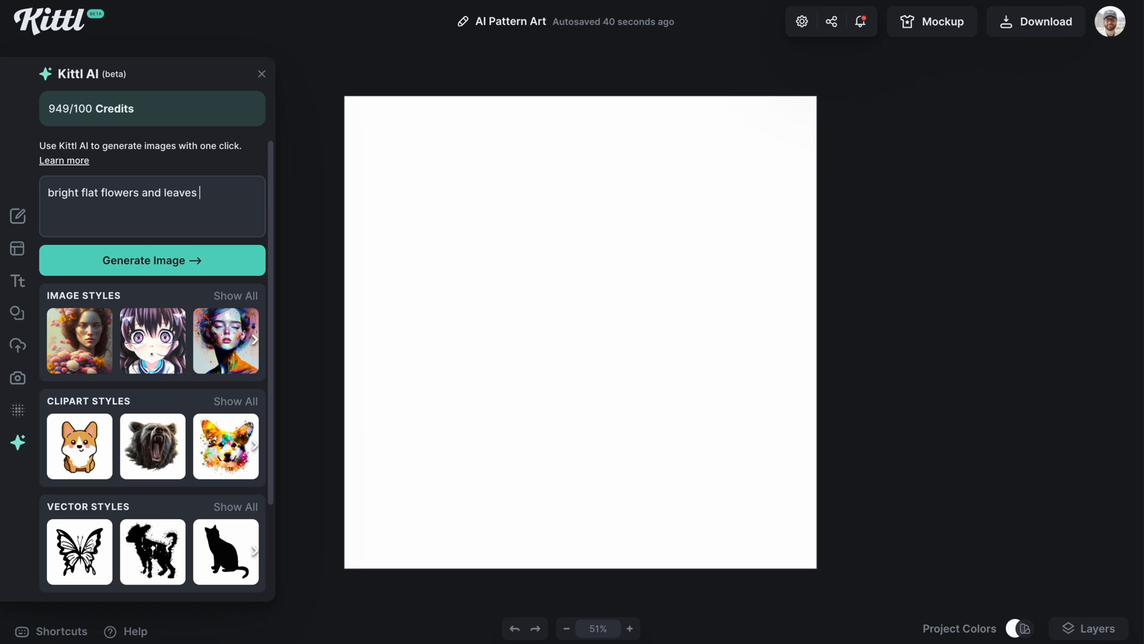
{"action": "left_click", "coordinate": [129, 261]}
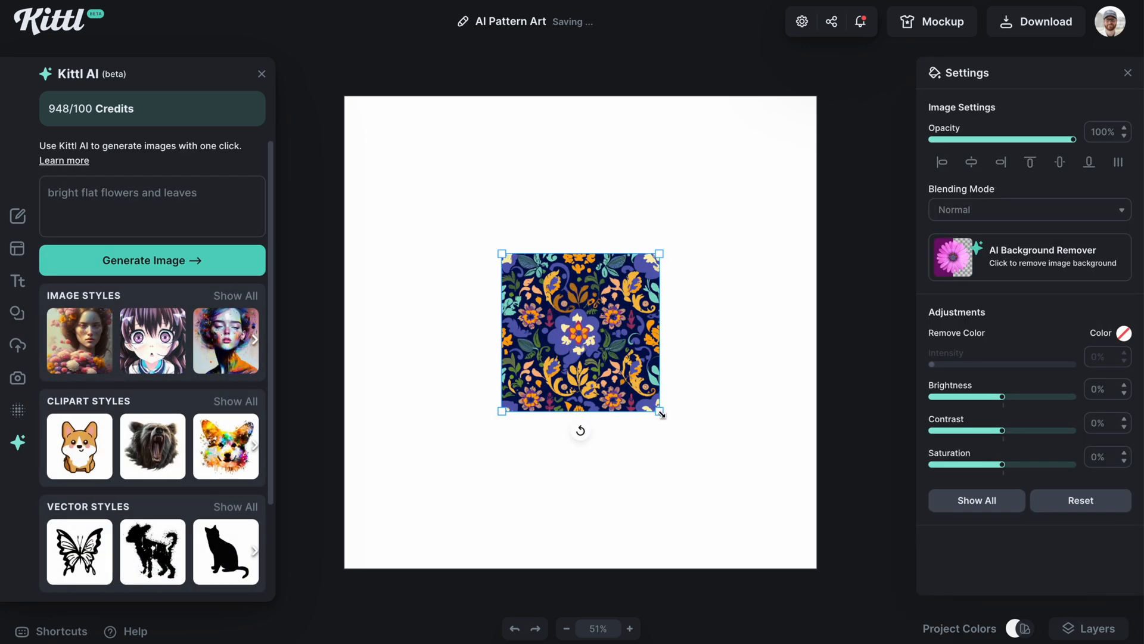
- Enlarge the floral pattern to inspect its detail, and shrink it into the upper-right area of the canvas
{"action": "left_click_drag", "start_coordinate": [666, 421], "coordinate": [747, 499]}
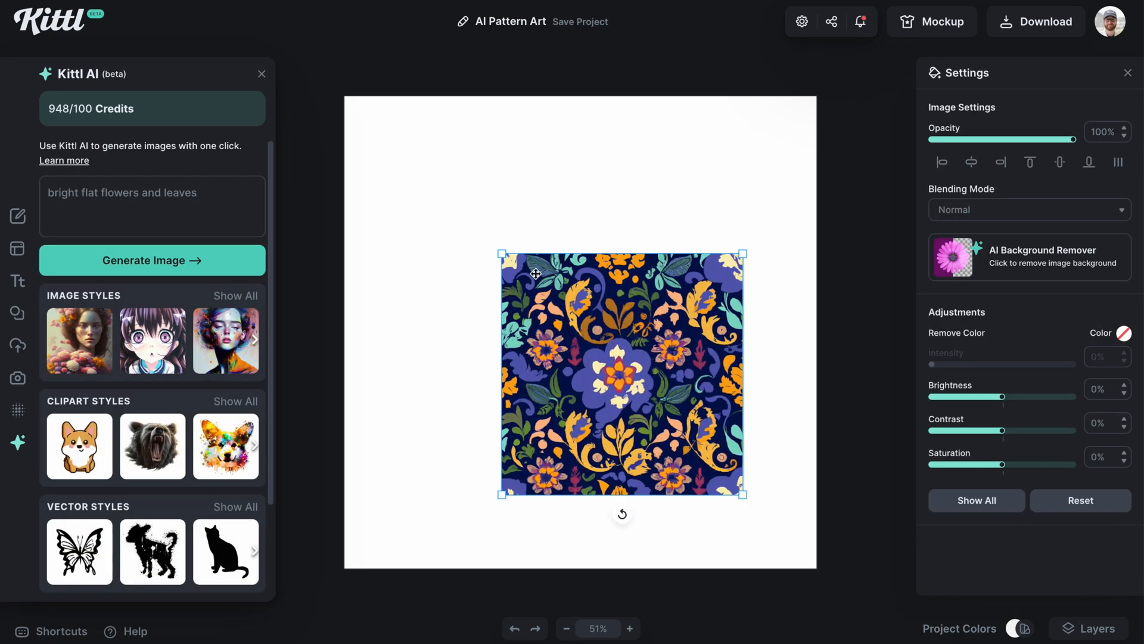
{"action": "left_click_drag", "start_coordinate": [500, 256], "coordinate": [458, 210]}
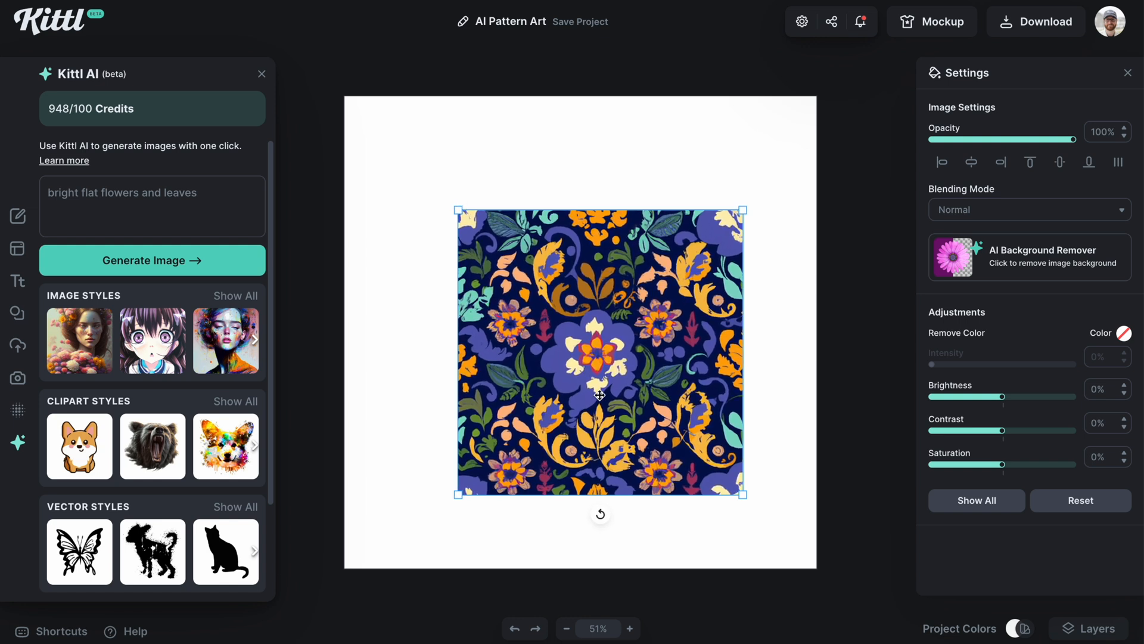
{"action": "left_click_drag", "start_coordinate": [459, 494], "coordinate": [555, 401]}
{"action": "left_click_drag", "start_coordinate": [665, 342], "coordinate": [691, 266]}
{"action": "left_click_drag", "start_coordinate": [580, 324], "coordinate": [618, 284]}
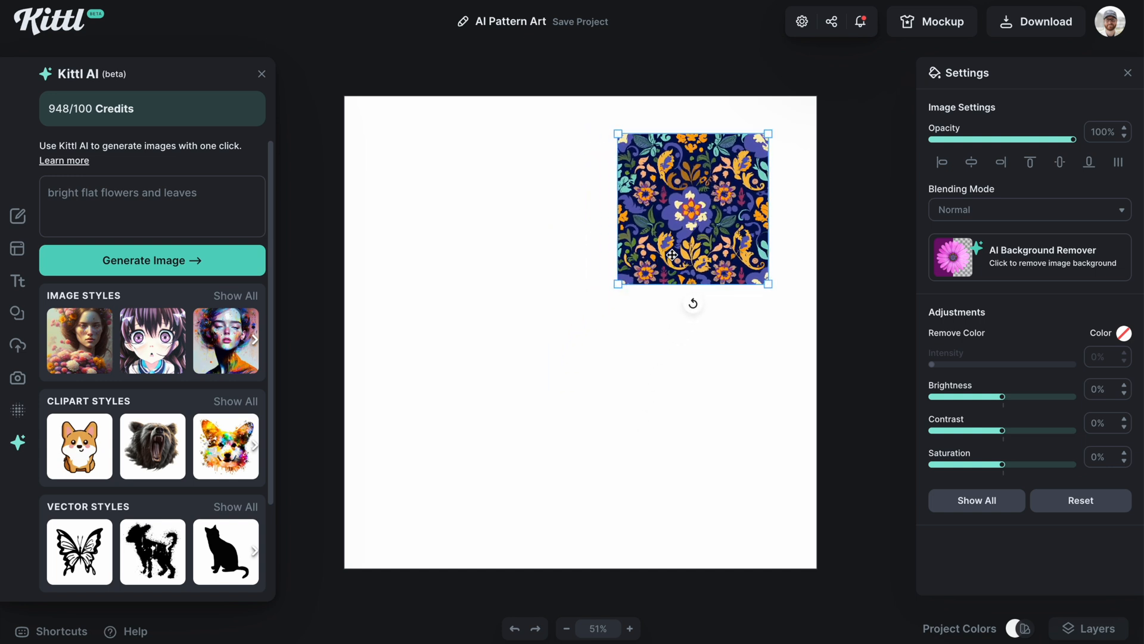
- Generate a Wallpaper-style pattern from the prompt "tigers with vibrant colors" and fit it on the canvas beside the floral pattern
{"action": "left_click", "coordinate": [238, 200]}
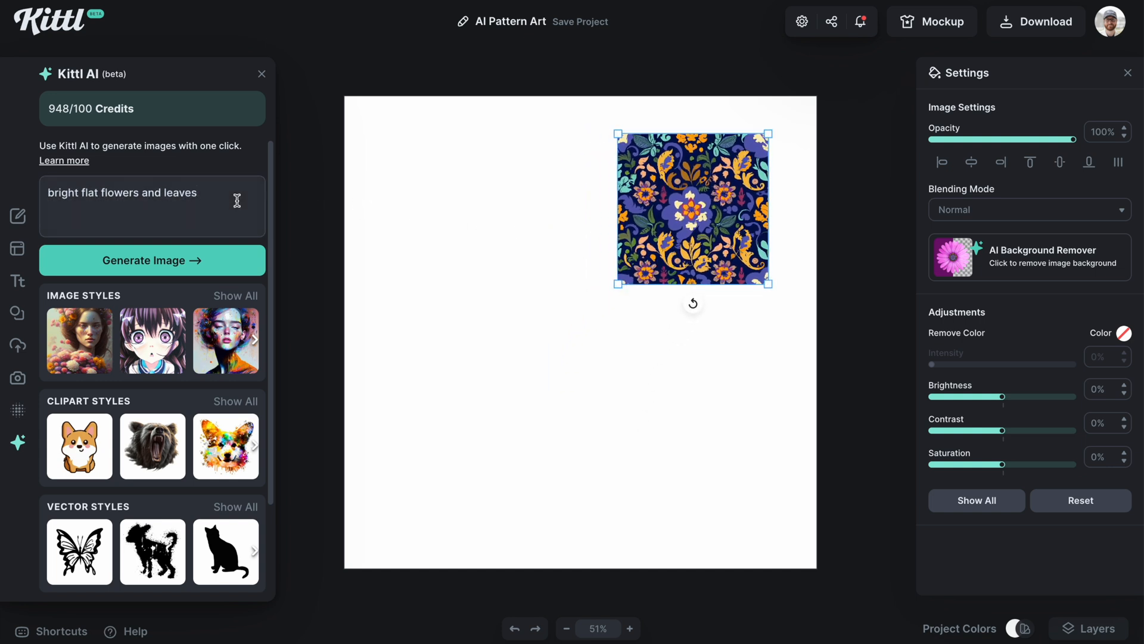
{"action": "key", "text": "ctrl+shift+Left"}
{"action": "key", "text": "ctrl+shift+Left"}
{"action": "key", "text": "ctrl+shift+Left"}
{"action": "key", "text": "ctrl+shift+Left"}
{"action": "key", "text": "ctrl+shift+Left"}
{"action": "type", "text": "tigers and"}
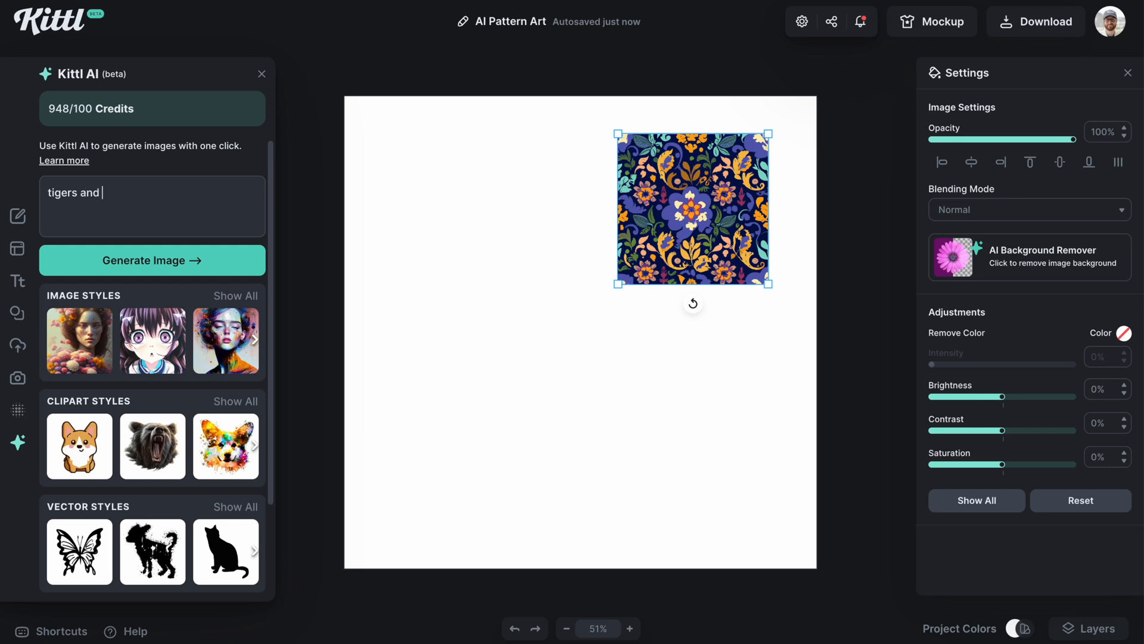
{"action": "type", "text": "vibrant"}
{"action": "type", "text": "nt co"}
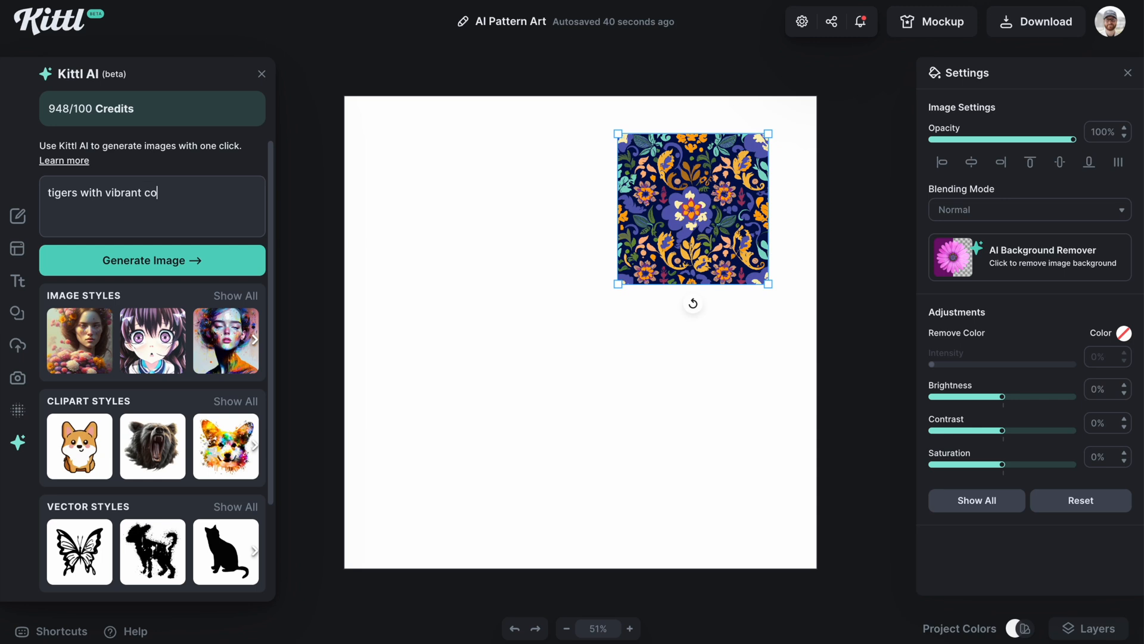
{"action": "type", "text": "lors"}
{"action": "left_click", "coordinate": [152, 260]}
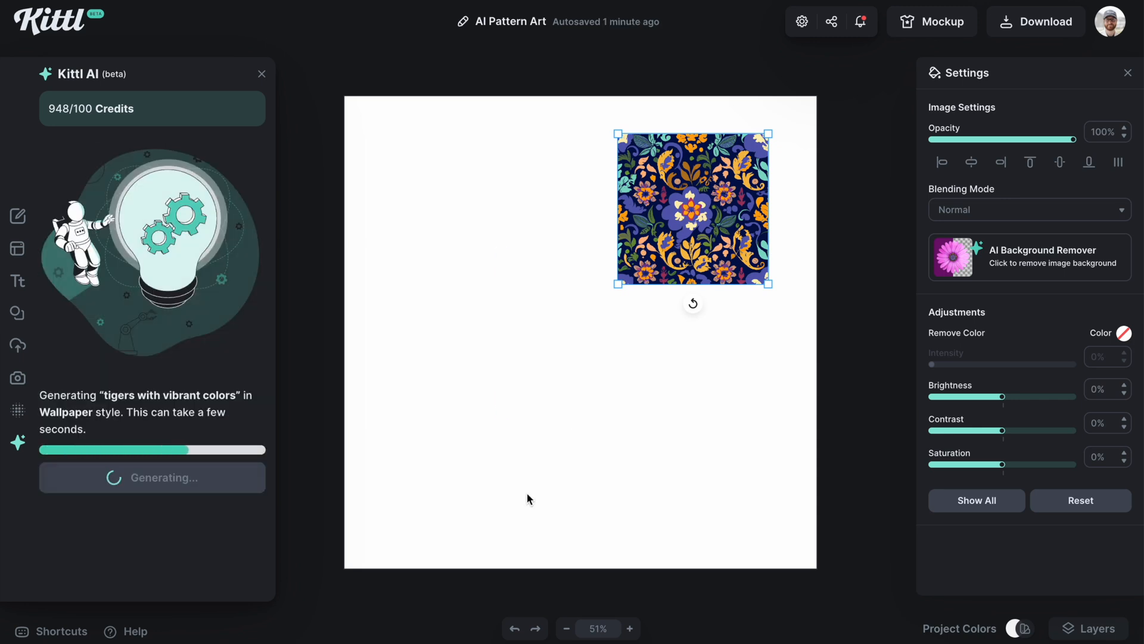
{"action": "left_click_drag", "start_coordinate": [587, 369], "coordinate": [505, 250]}
{"action": "left_click_drag", "start_coordinate": [421, 290], "coordinate": [456, 272]}
- Replace the prompt with "green and blue waterfalls" and generate the pattern in the Wallpaper style
{"action": "left_click", "coordinate": [196, 206]}
{"action": "triple_click", "coordinate": [196, 206]}
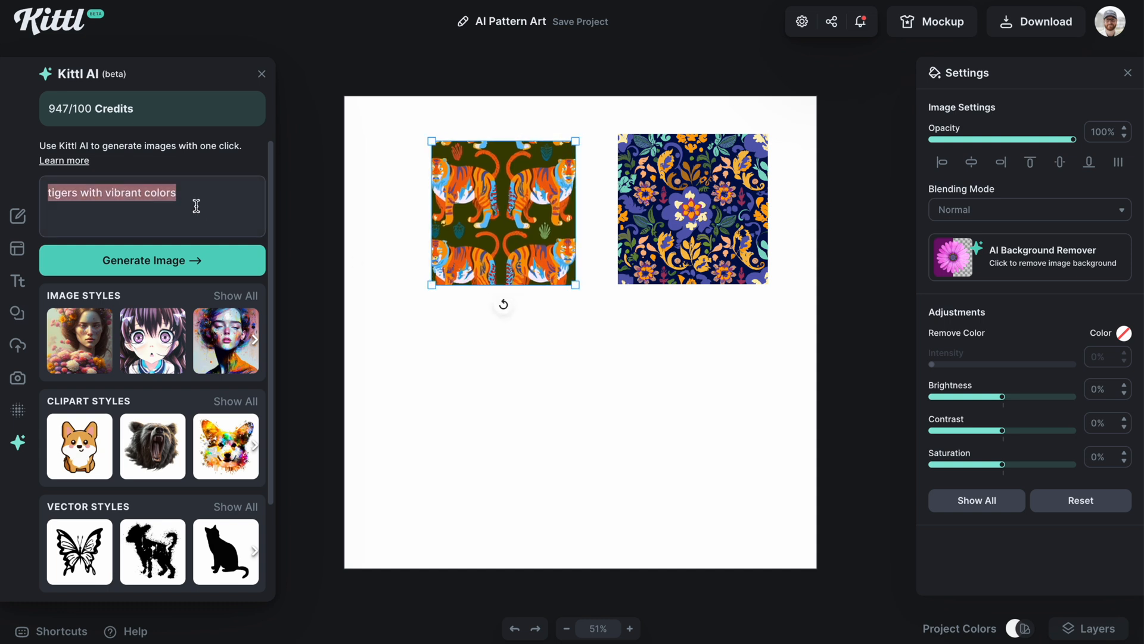
{"action": "type", "text": "green and "}
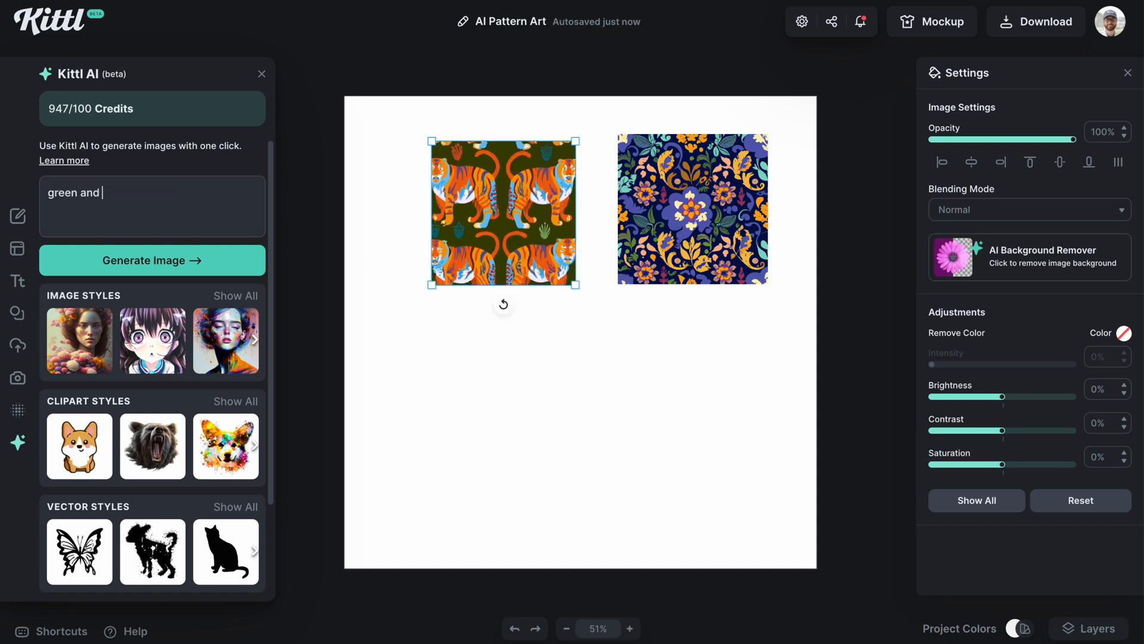
{"action": "type", "text": "blue waterfalls"}
{"action": "left_click", "coordinate": [161, 253]}
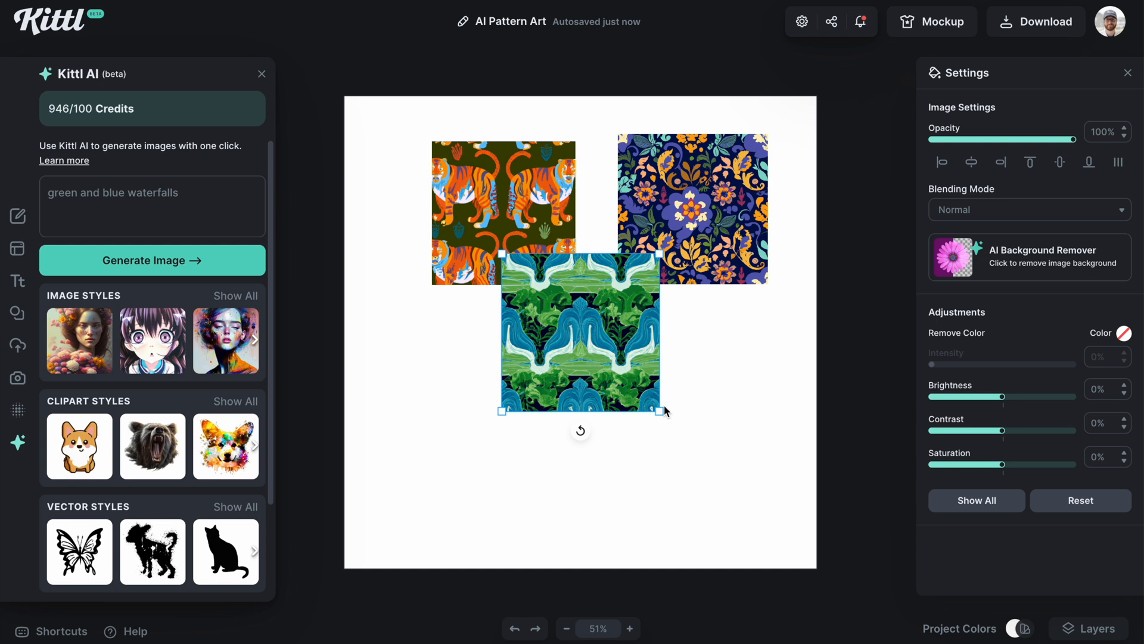
- Move the waterfall pattern below the tigers, enlarge it for inspection, and delete it from the canvas
{"action": "left_click_drag", "start_coordinate": [602, 349], "coordinate": [504, 429]}
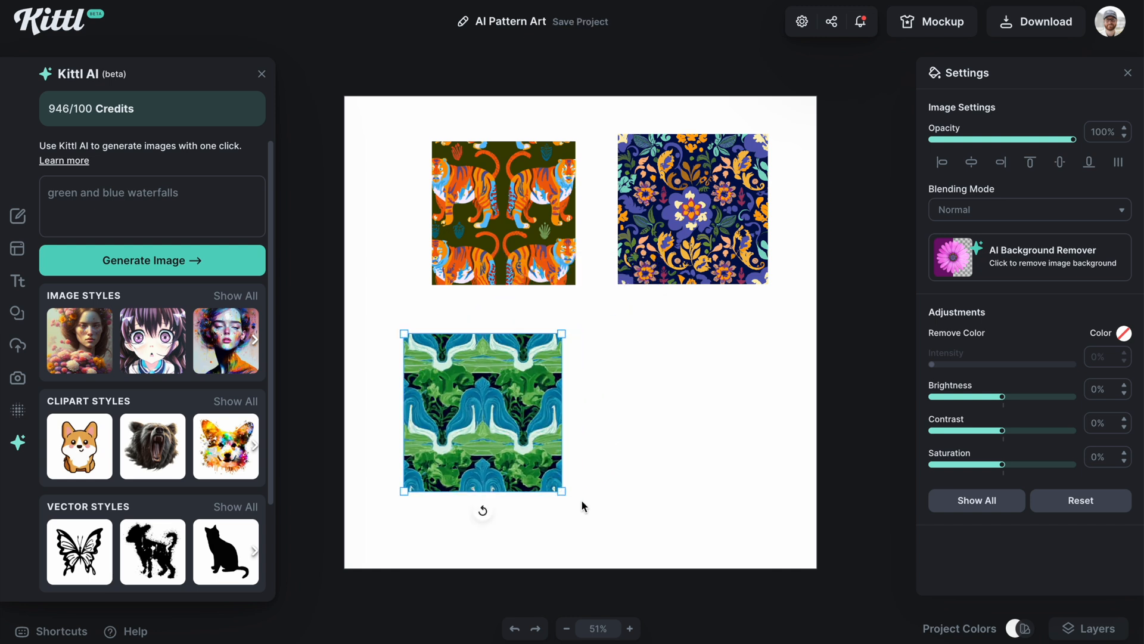
{"action": "left_click_drag", "start_coordinate": [562, 492], "coordinate": [586, 514]}
{"action": "left_click_drag", "start_coordinate": [587, 334], "coordinate": [739, 180]}
{"action": "key", "text": "Delete"}
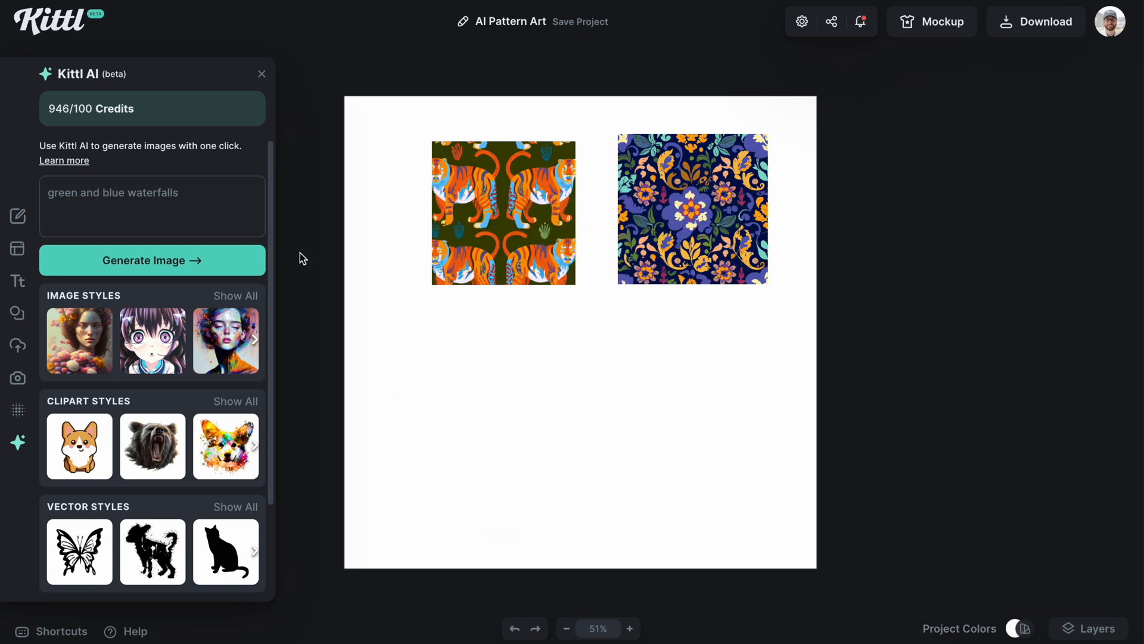
- Change the prompt to "green and blue clouds and stars" and generate the pattern in the Wallpaper style
{"action": "double_click", "coordinate": [157, 194]}
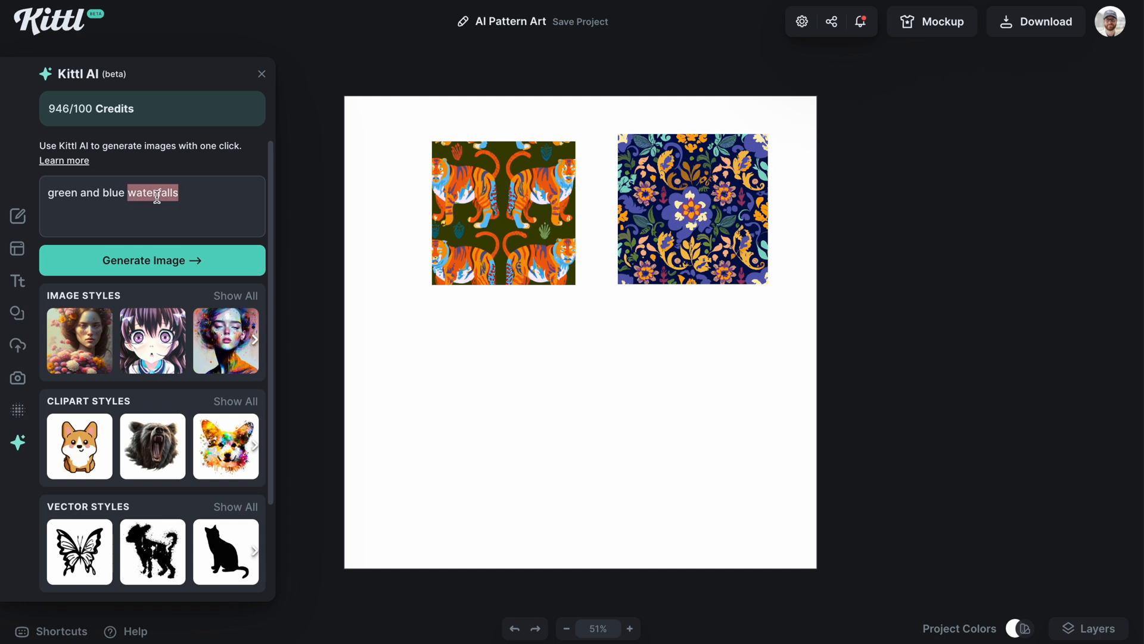
{"action": "type", "text": "clouds and star"}
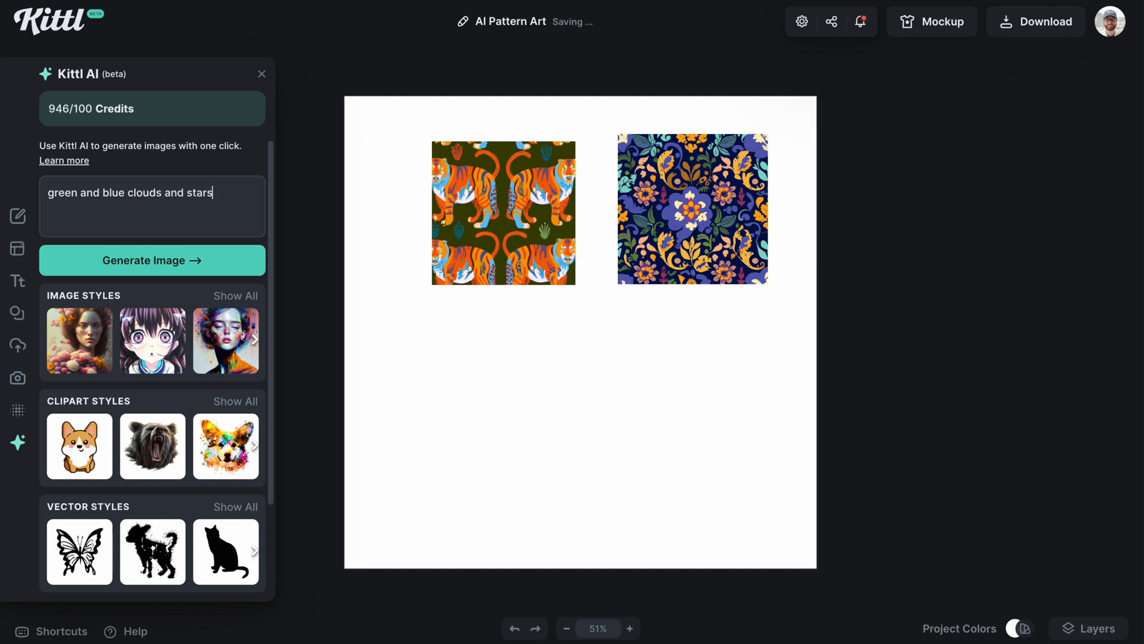
{"action": "left_click", "coordinate": [154, 259]}
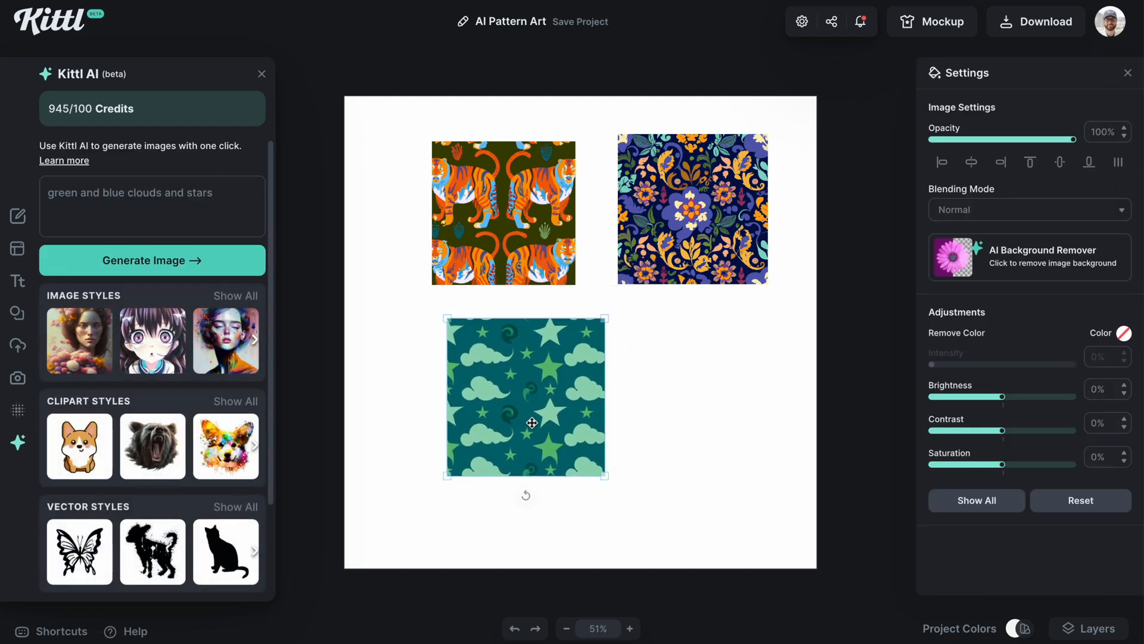
- Shrink the clouds-and-stars pattern and align it below the tiger pattern, shifting the tigers slightly to line up
{"action": "left_click_drag", "start_coordinate": [595, 484], "coordinate": [577, 477]}
{"action": "left_click_drag", "start_coordinate": [557, 438], "coordinate": [552, 443]}
{"action": "left_click", "coordinate": [620, 464]}
{"action": "left_click_drag", "start_coordinate": [504, 226], "coordinate": [490, 230]}
{"action": "left_click_drag", "start_coordinate": [531, 379], "coordinate": [514, 402]}
{"action": "left_click", "coordinate": [610, 385]}
{"action": "left_click", "coordinate": [621, 412]}
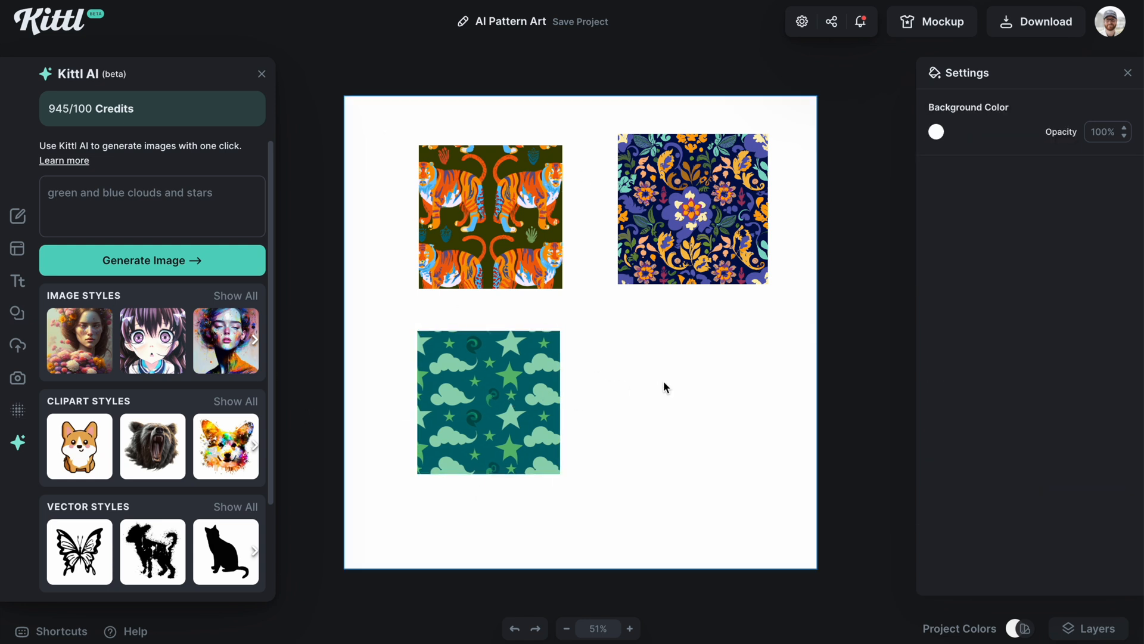
- Delete all three patterns from the canvas and clear the prompt
{"action": "left_click_drag", "start_coordinate": [385, 184], "coordinate": [741, 464]}
{"action": "key", "text": "Delete"}
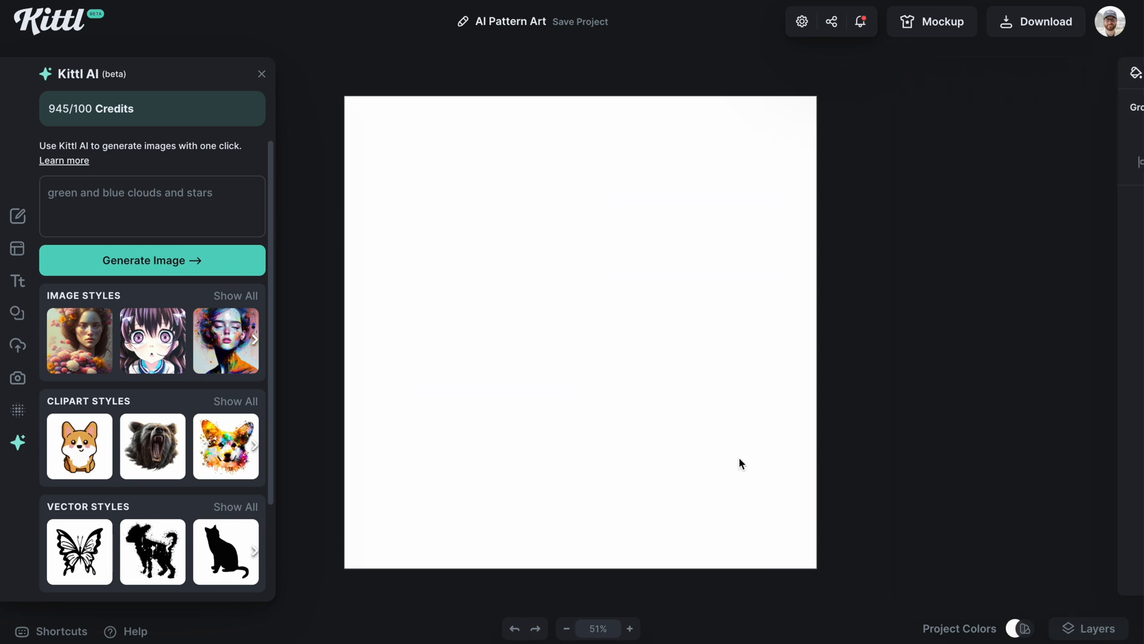
{"action": "triple_click", "coordinate": [243, 201]}
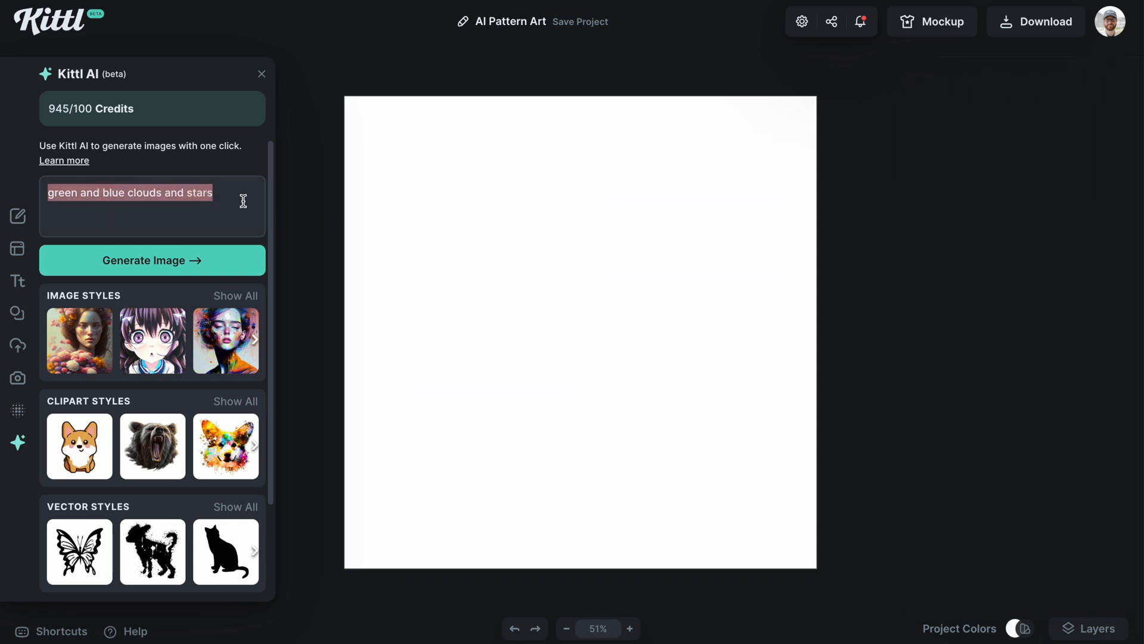
{"action": "key", "text": "BackSpace"}
- Choose the Artistic pattern style and read its description on the Kittl AI styles web page
{"action": "scroll", "coordinate": [263, 374], "scroll_direction": "down", "scroll_amount": 3}
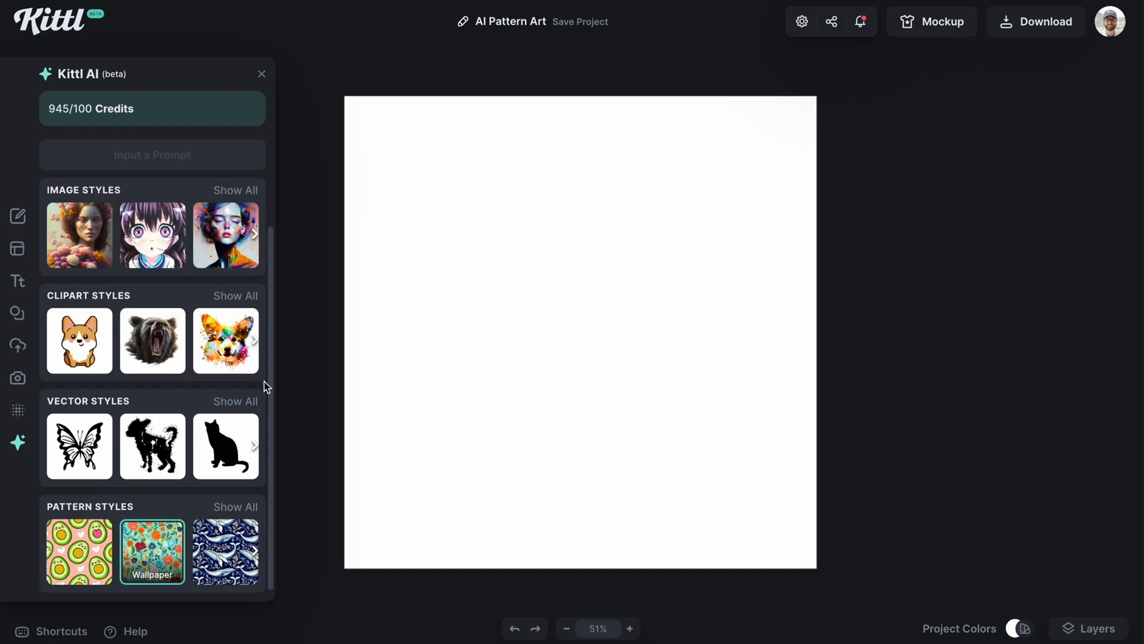
{"action": "left_click", "coordinate": [237, 510]}
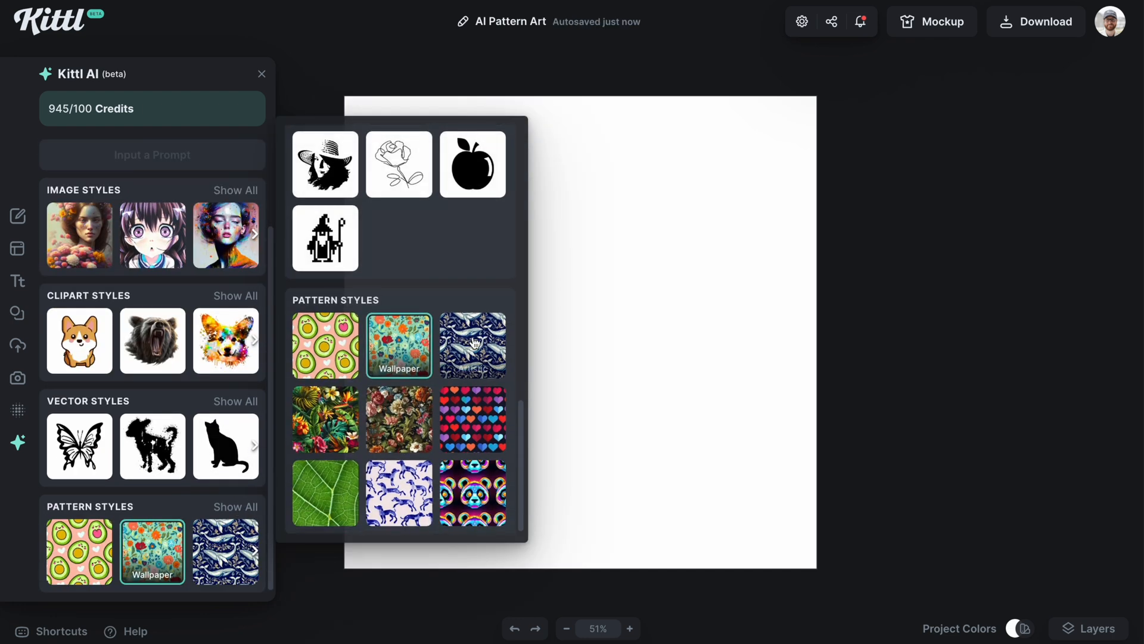
{"action": "left_click", "coordinate": [475, 340]}
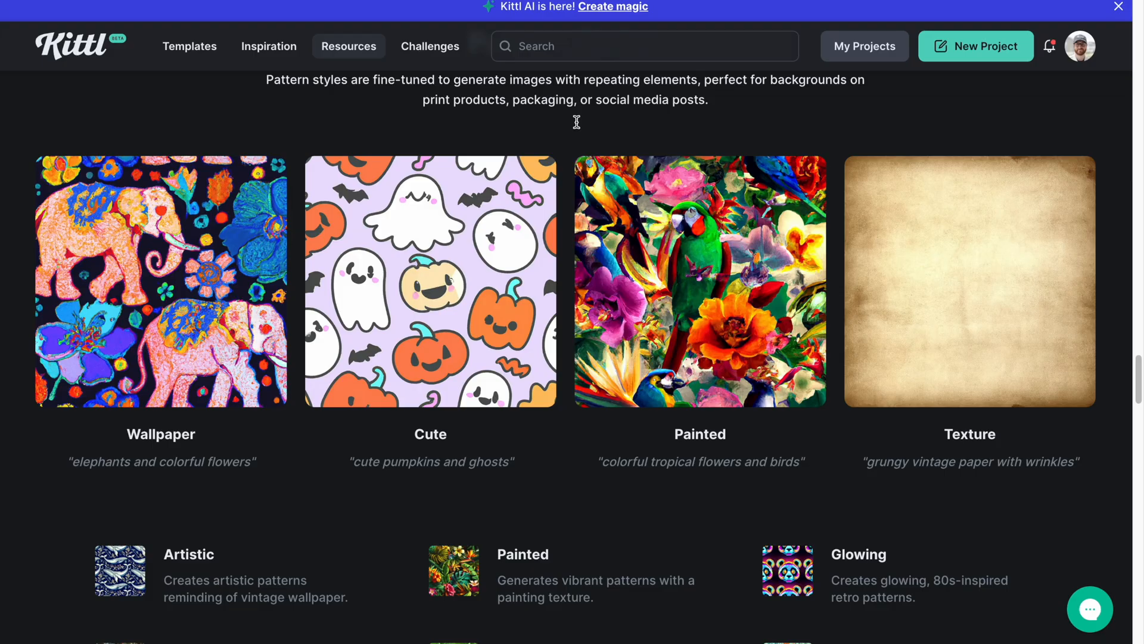
{"action": "scroll", "coordinate": [646, 289], "scroll_direction": "down", "scroll_amount": 3}
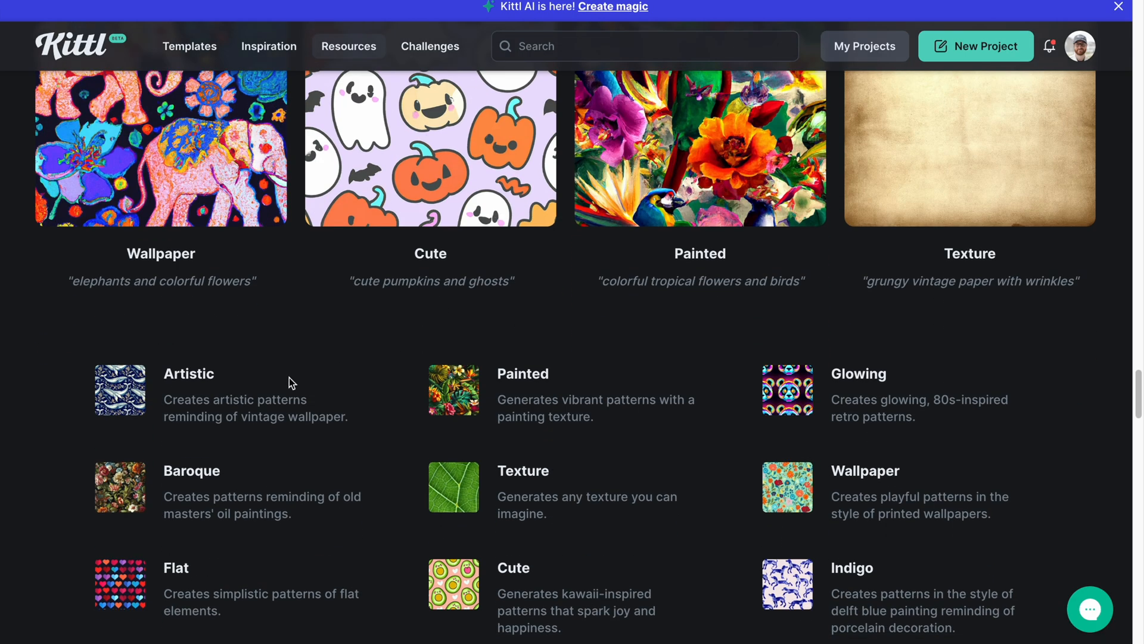
{"action": "left_click_drag", "start_coordinate": [168, 399], "coordinate": [356, 419]}
{"action": "left_click", "coordinate": [238, 417]}
{"action": "left_click_drag", "start_coordinate": [243, 416], "coordinate": [350, 416]}
{"action": "left_click", "coordinate": [379, 422]}
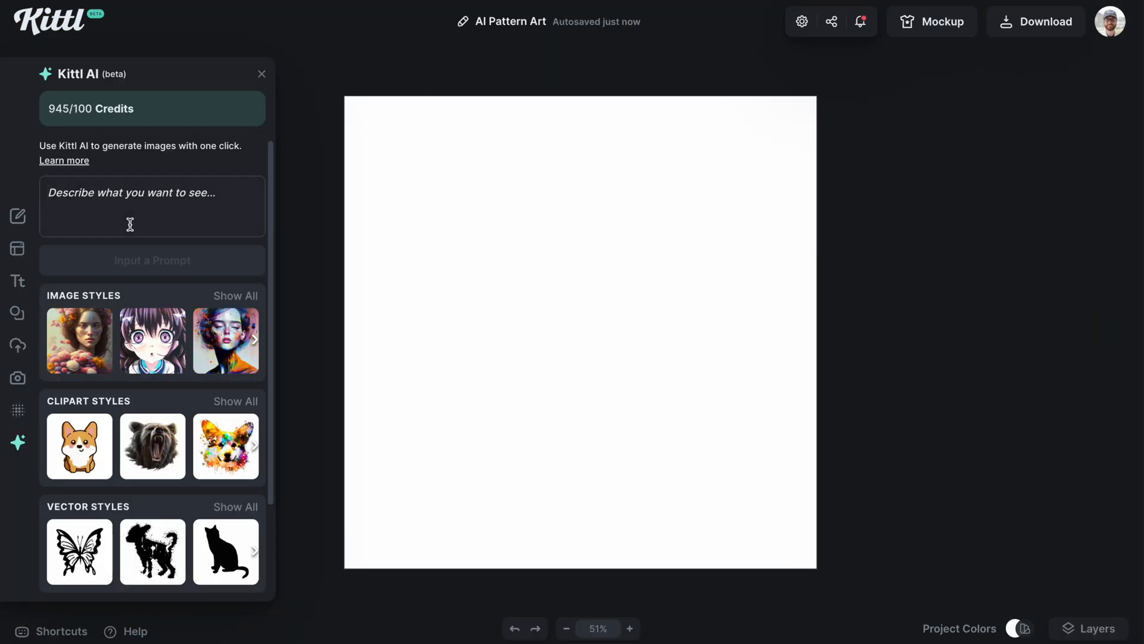
- Generate an Artistic-style pattern from "scratchboard style ravens, blue and purple", and place it slightly enlarged in the upper-right area of the canvas
{"action": "left_click", "coordinate": [127, 222]}
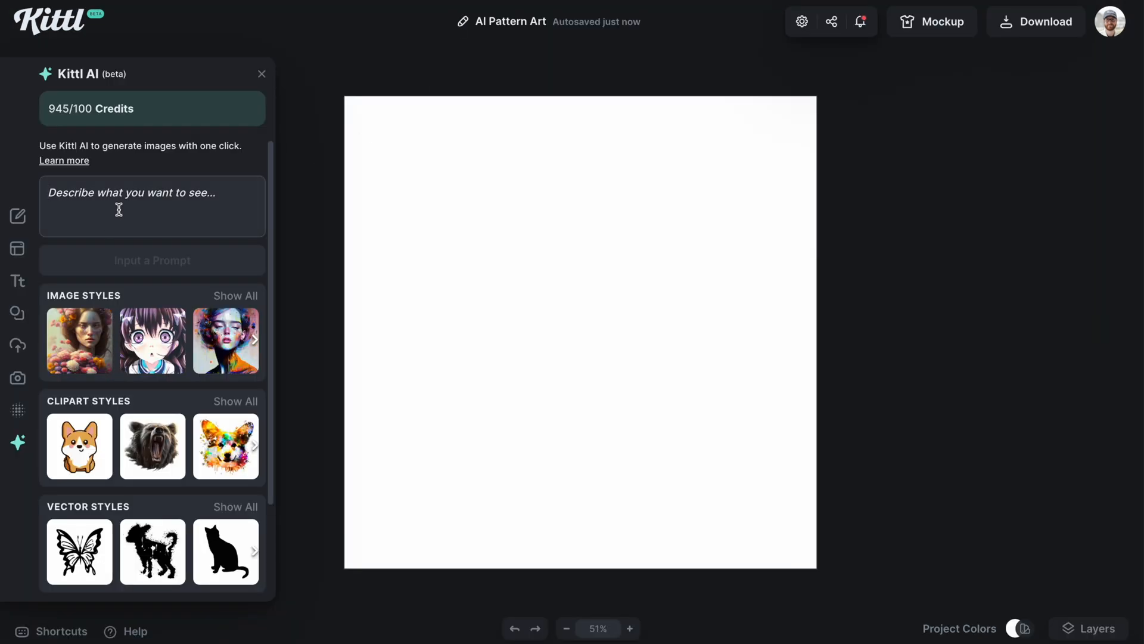
{"action": "type", "text": "s"}
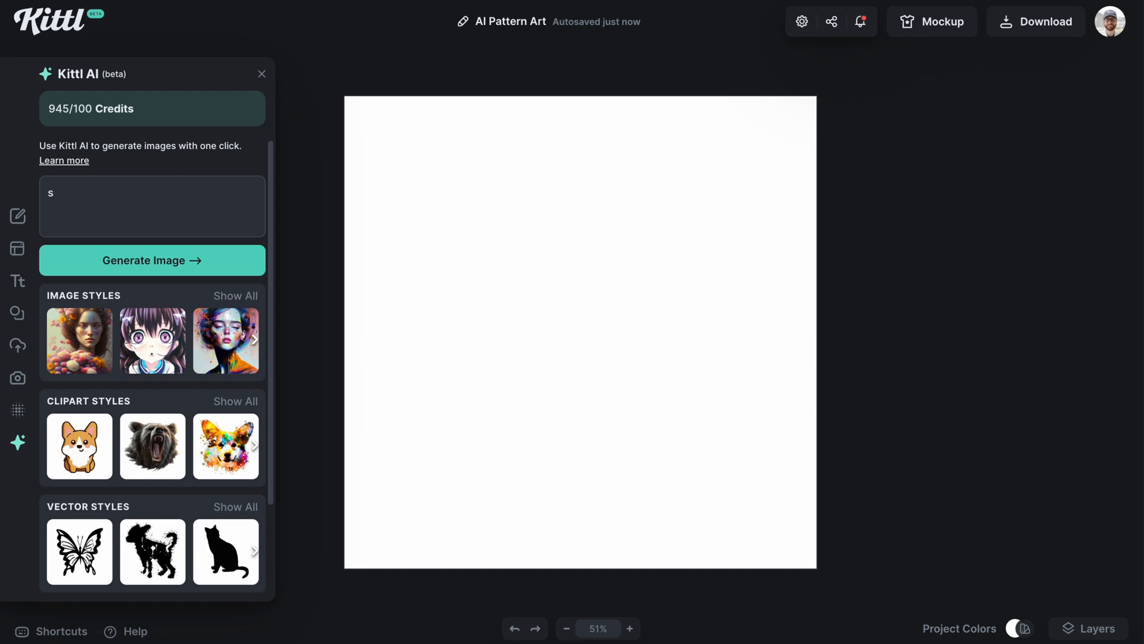
{"action": "type", "text": "cratchboard style ravens,"}
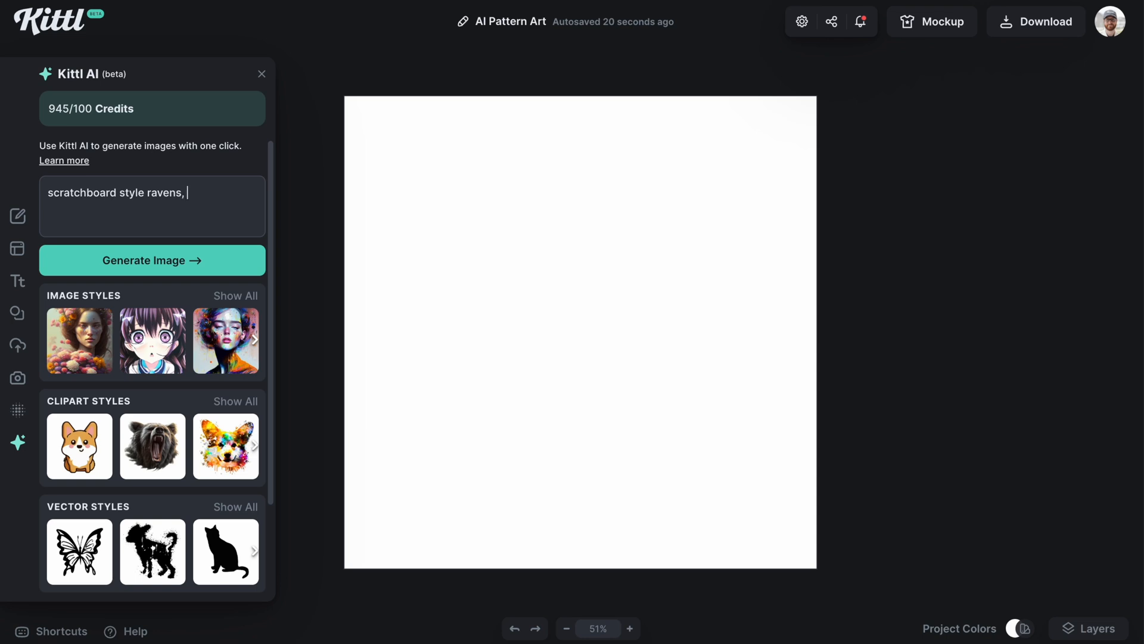
{"action": "type", "text": "nd purple"}
{"action": "left_click", "coordinate": [141, 259]}
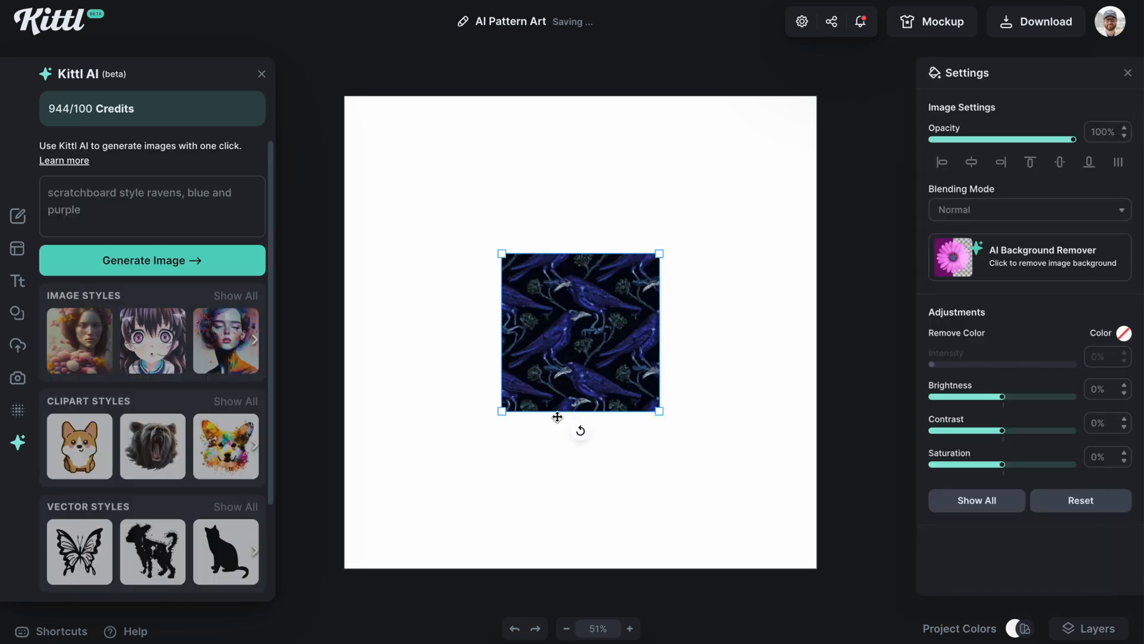
{"action": "mouse_move", "coordinate": [502, 412]}
{"action": "left_mouse_down"}
{"action": "mouse_move", "coordinate": [433, 488]}
{"action": "mouse_move", "coordinate": [523, 401]}
{"action": "mouse_move", "coordinate": [496, 428]}
{"action": "left_mouse_up"}
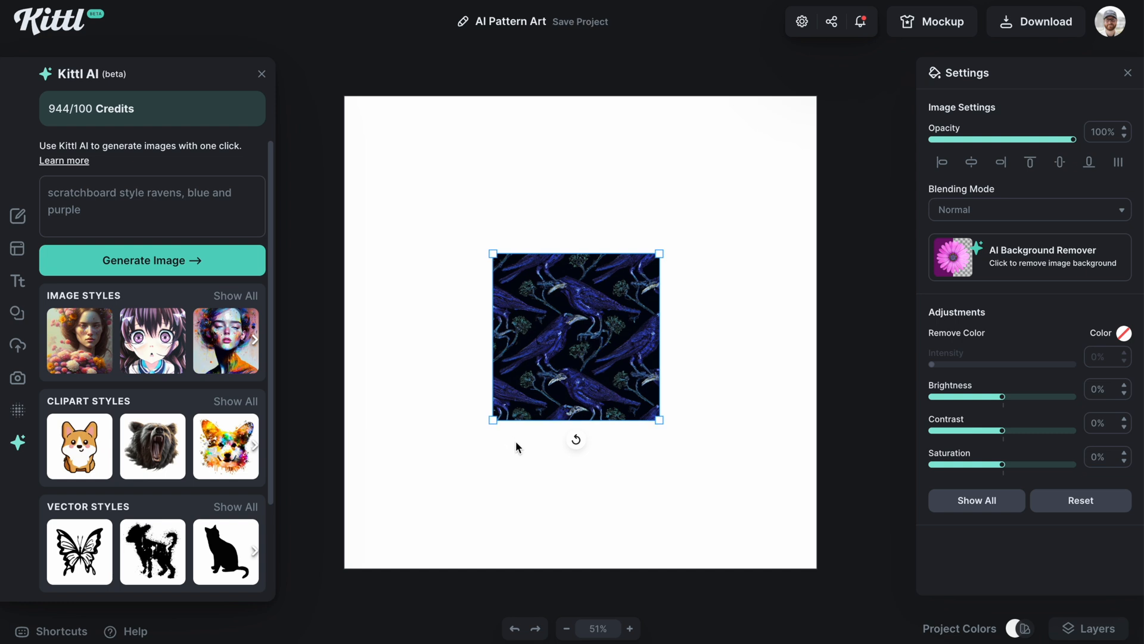
{"action": "left_click_drag", "start_coordinate": [633, 389], "coordinate": [742, 270]}
- Generate a pattern from the prompt "etched flamingos" in the Artistic style and resize it beside the ravens
{"action": "triple_click", "coordinate": [126, 218]}
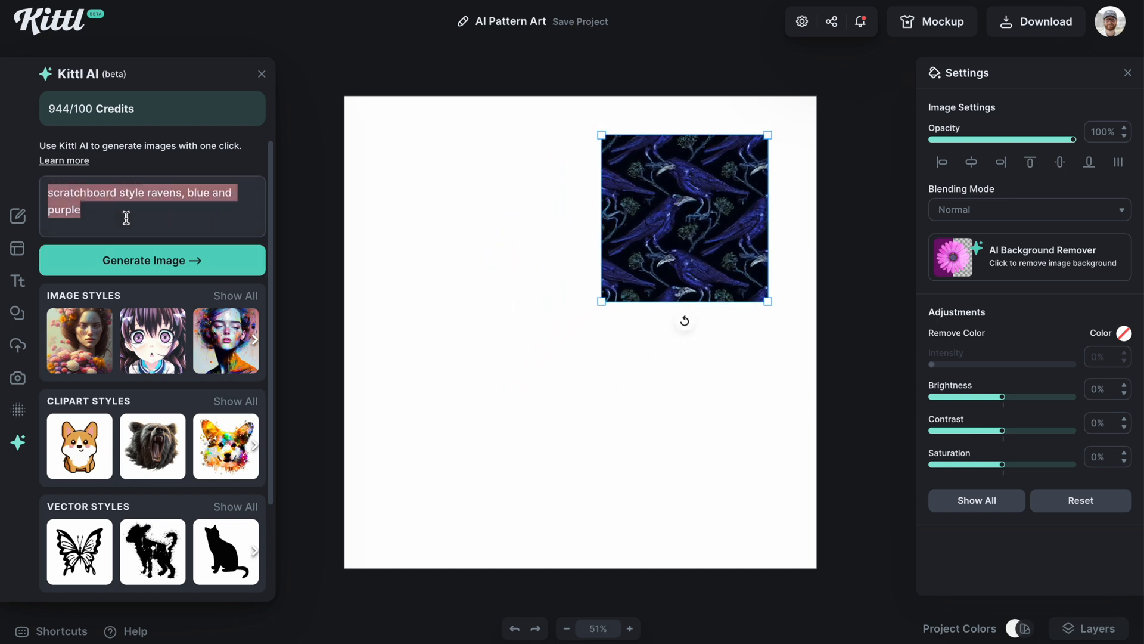
{"action": "type", "text": "etched flamingos"}
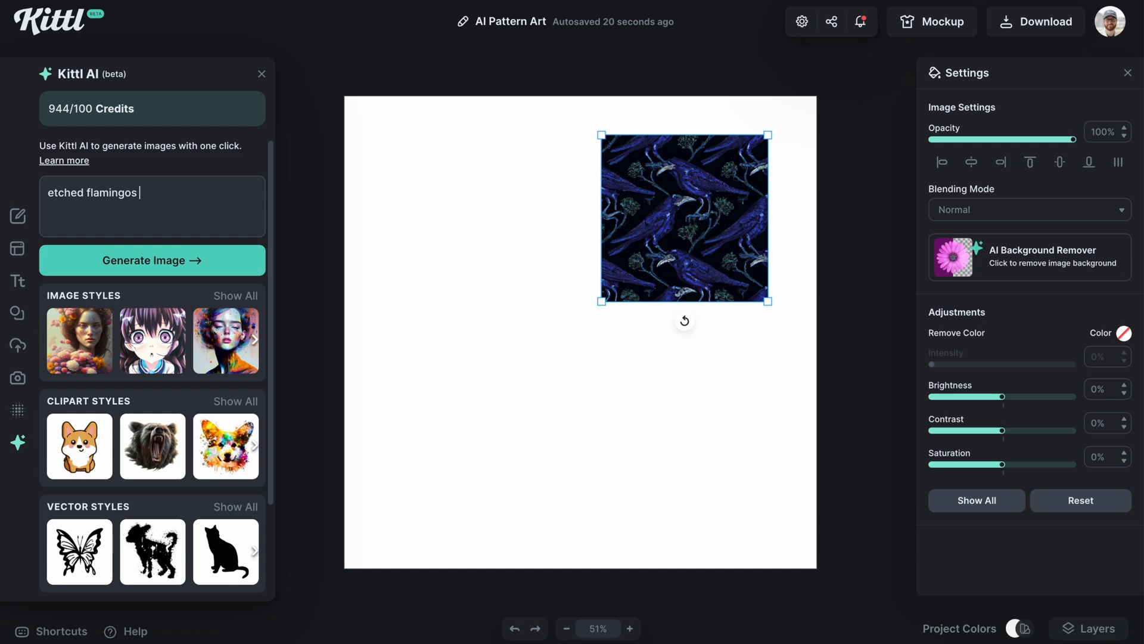
{"action": "left_click", "coordinate": [136, 260]}
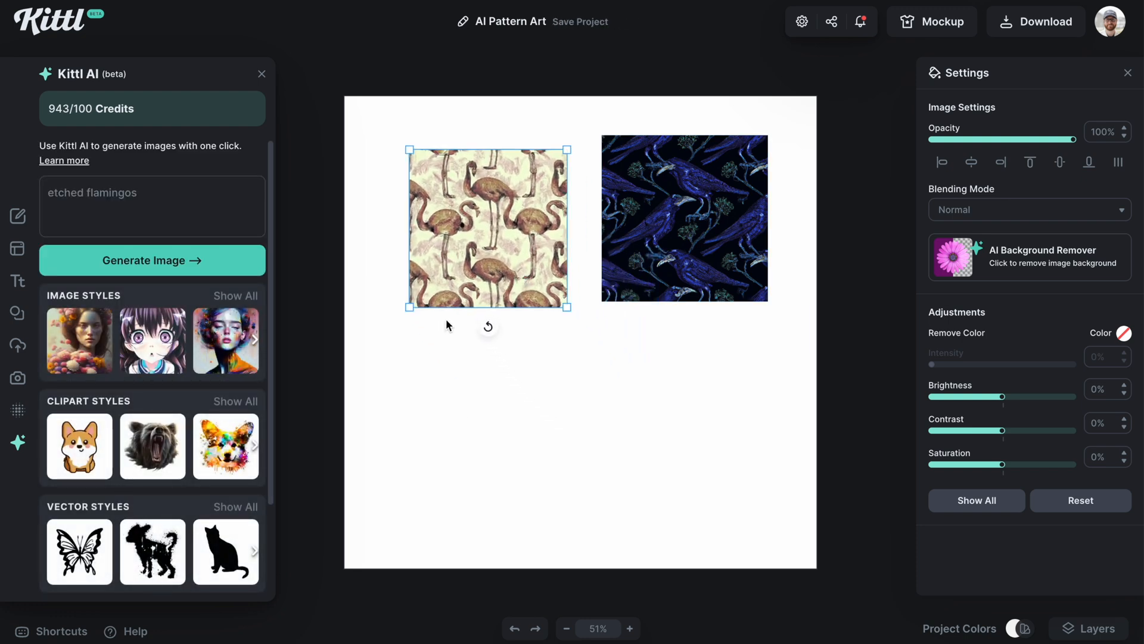
{"action": "left_click_drag", "start_coordinate": [566, 310], "coordinate": [543, 287]}
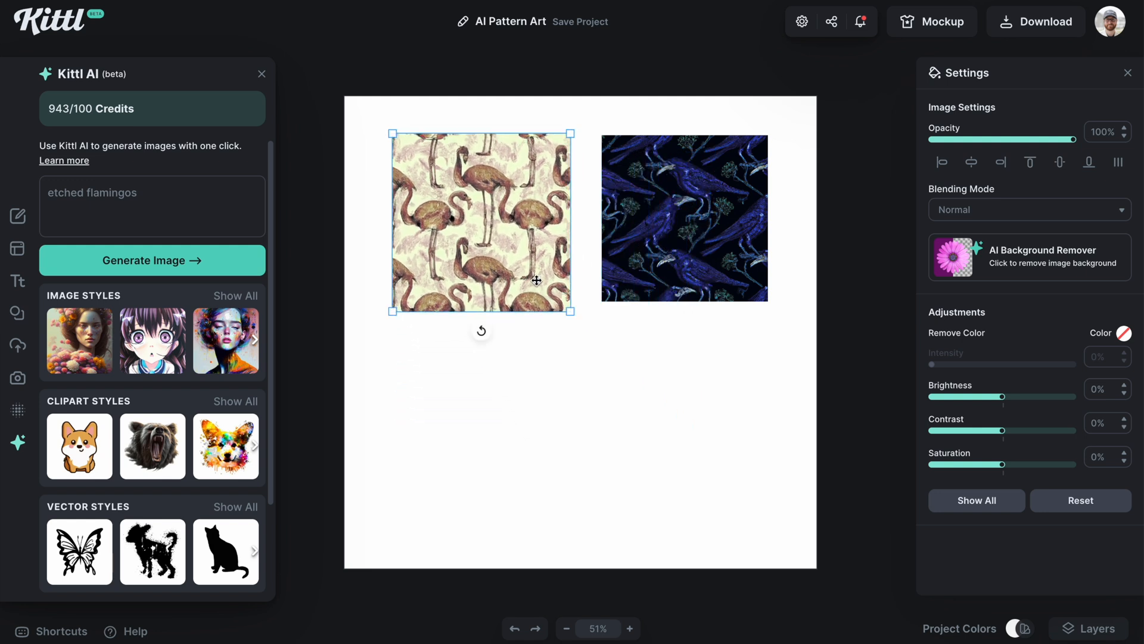
- Replace the prompt with "koi fish swimming" and generate the pattern in the Artistic style
{"action": "left_click", "coordinate": [178, 191]}
{"action": "triple_click", "coordinate": [178, 191]}
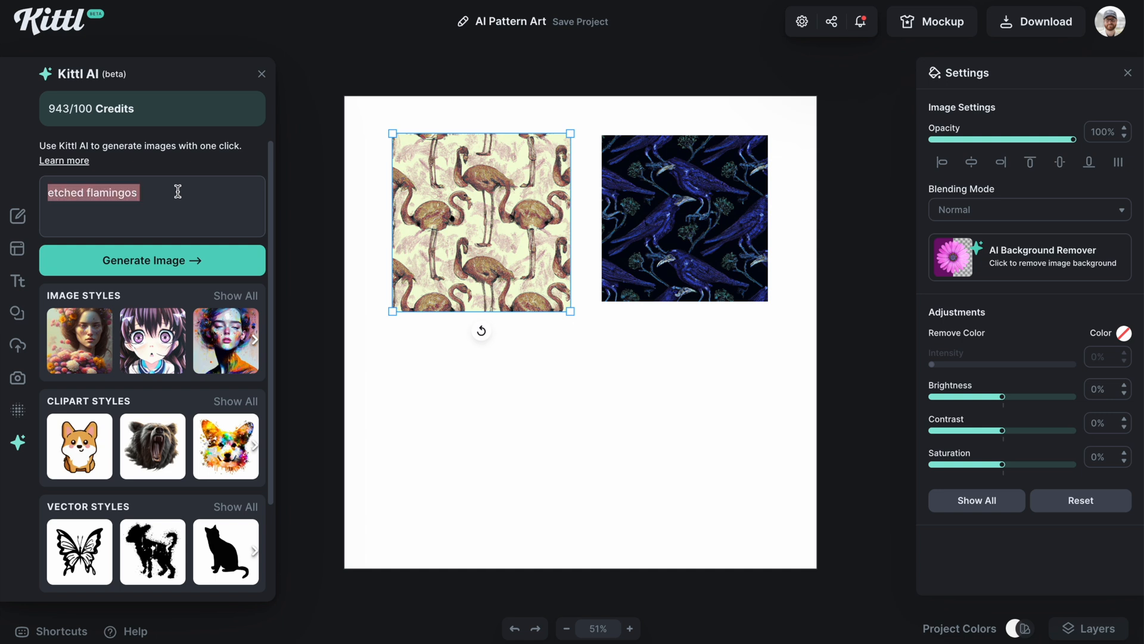
{"action": "type", "text": "koi f"}
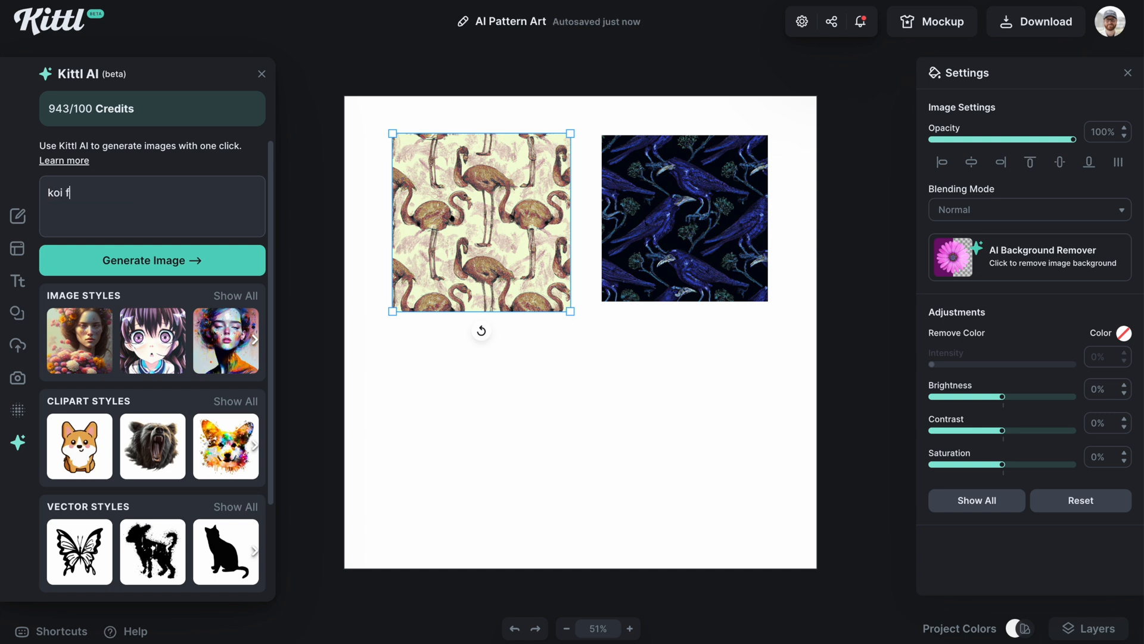
{"action": "type", "text": "ish swimming"}
{"action": "left_click", "coordinate": [173, 261]}
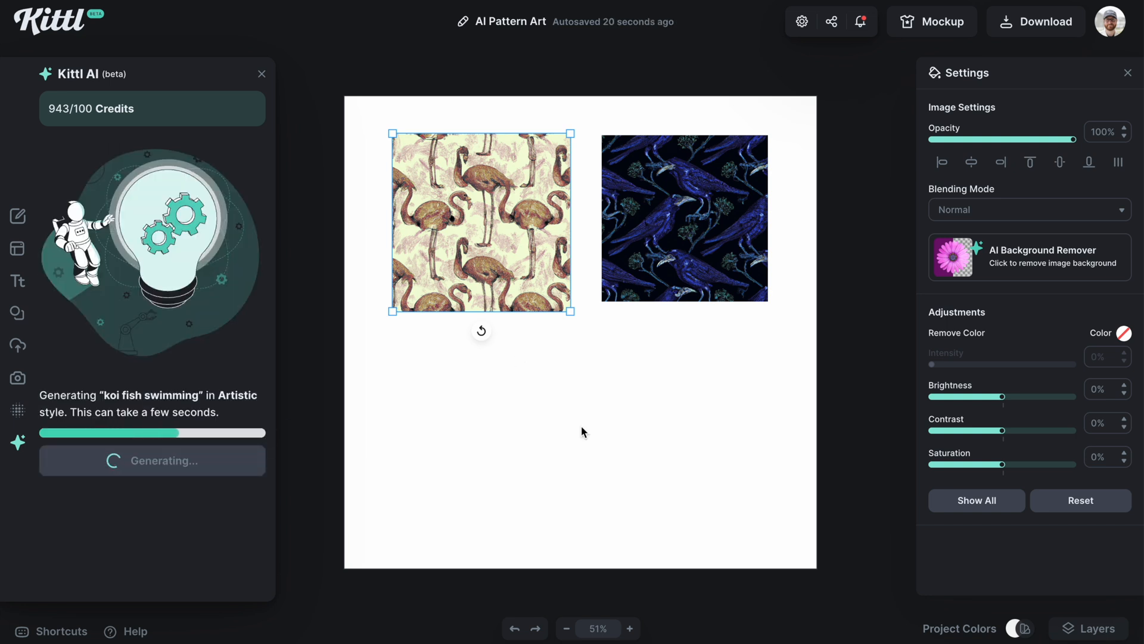
- Shrink the flamingo pattern to about the ravens' size, and resize and place the koi pattern below it
{"action": "left_click_drag", "start_coordinate": [571, 314], "coordinate": [649, 405]}
{"action": "left_click", "coordinate": [532, 265]}
{"action": "left_click_drag", "start_coordinate": [575, 314], "coordinate": [560, 299]}
{"action": "left_click_drag", "start_coordinate": [668, 443], "coordinate": [482, 419]}
{"action": "mouse_move", "coordinate": [556, 482]}
{"action": "left_mouse_down"}
{"action": "mouse_move", "coordinate": [593, 521]}
{"action": "mouse_move", "coordinate": [541, 474]}
{"action": "left_mouse_up"}
{"action": "mouse_move", "coordinate": [571, 323]}
{"action": "left_mouse_down"}
{"action": "mouse_move", "coordinate": [659, 225]}
{"action": "mouse_move", "coordinate": [562, 344]}
{"action": "left_mouse_up"}
- Delete the flamingo, raven and koi patterns from the canvas and choose the Painted pattern style
{"action": "left_click_drag", "start_coordinate": [363, 197], "coordinate": [679, 399]}
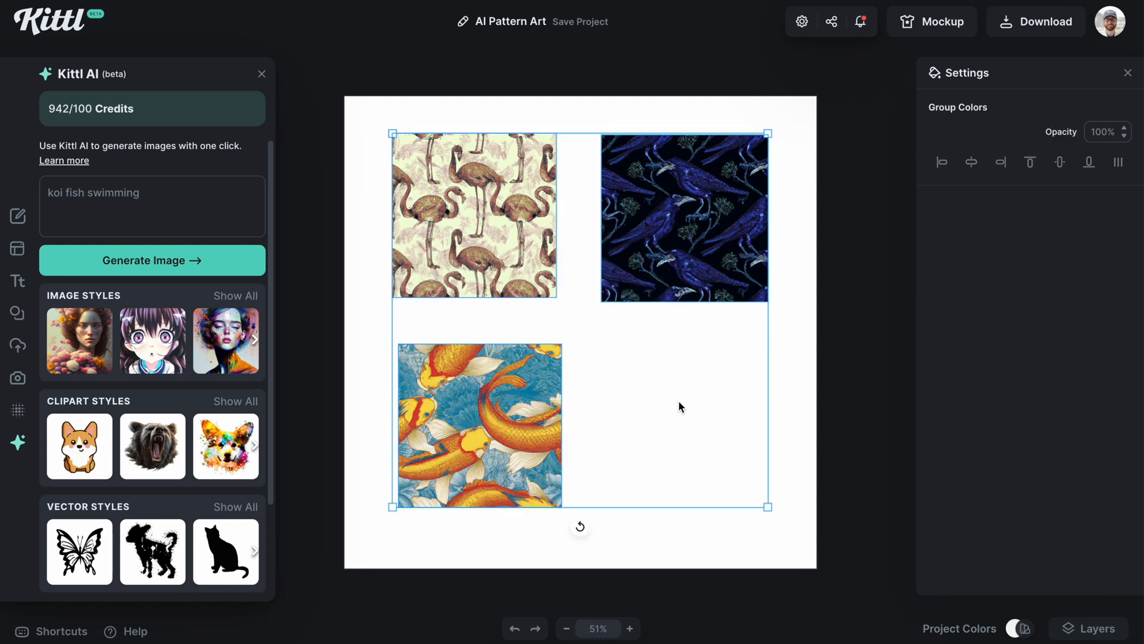
{"action": "key", "text": "Delete"}
{"action": "scroll", "coordinate": [163, 380], "scroll_direction": "down", "scroll_amount": 2}
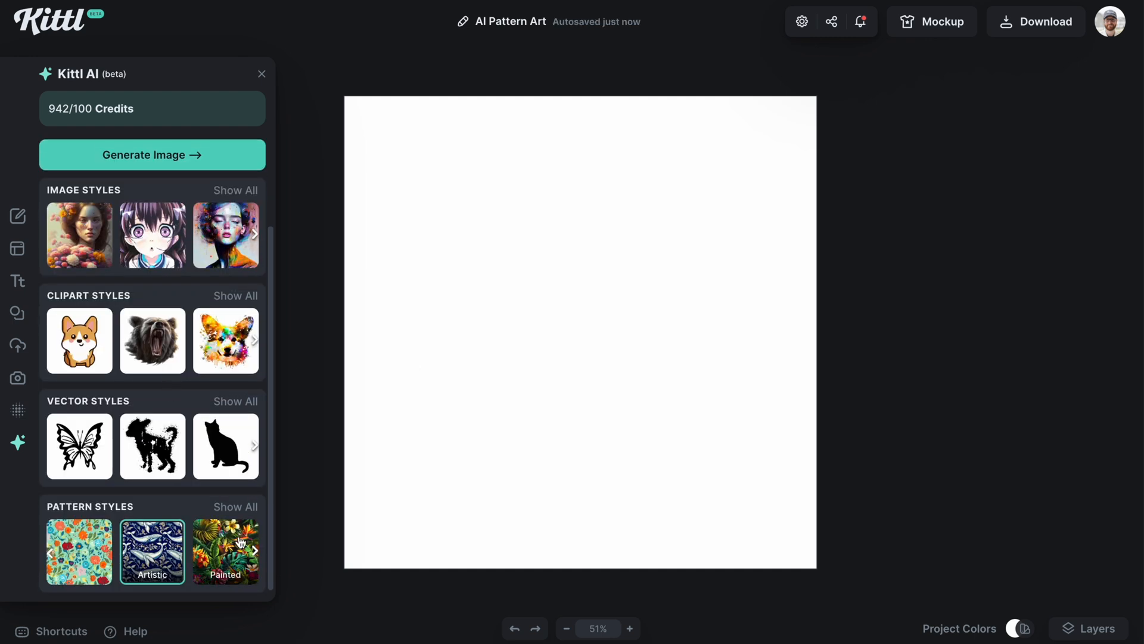
- Clear the koi prompt and read the Painted style's description on the Kittl AI styles web page
{"action": "scroll", "coordinate": [200, 383], "scroll_direction": "up", "scroll_amount": 2}
{"action": "left_click", "coordinate": [153, 191]}
{"action": "key", "text": "ctrl+a"}
{"action": "key", "text": "BackSpace"}
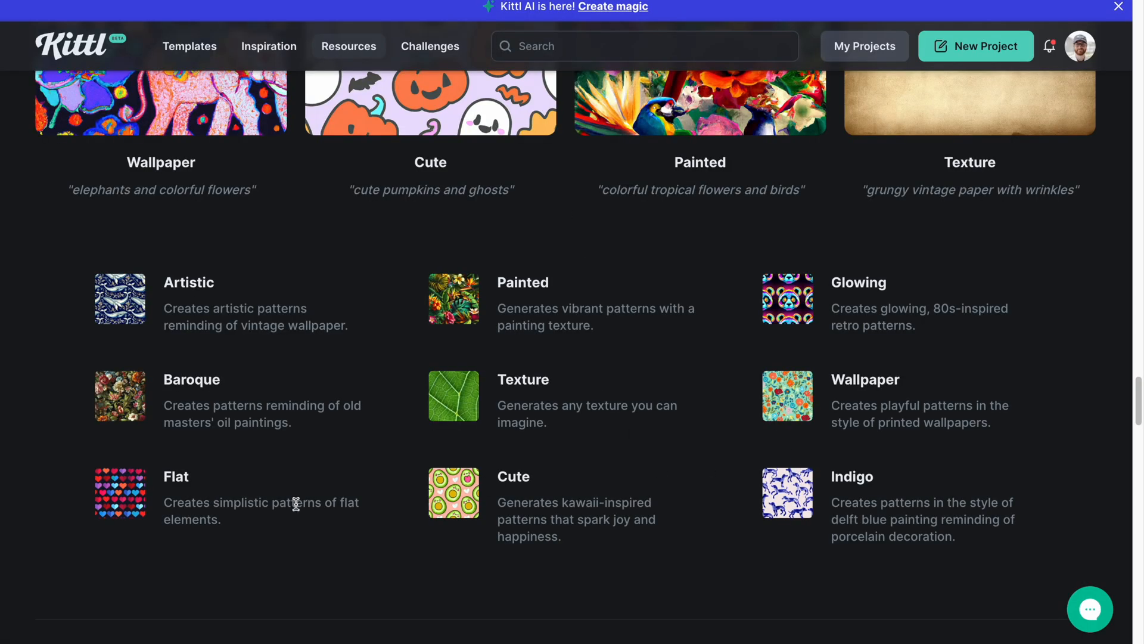
{"action": "scroll", "coordinate": [414, 469], "scroll_direction": "down", "scroll_amount": 1}
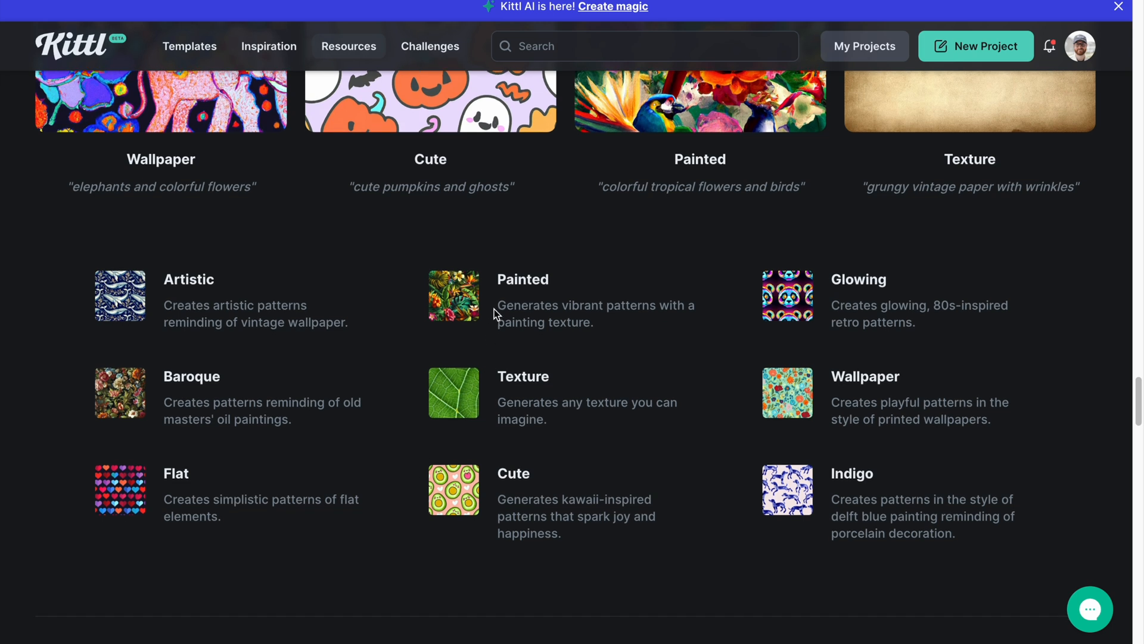
{"action": "left_click_drag", "start_coordinate": [501, 301], "coordinate": [593, 318]}
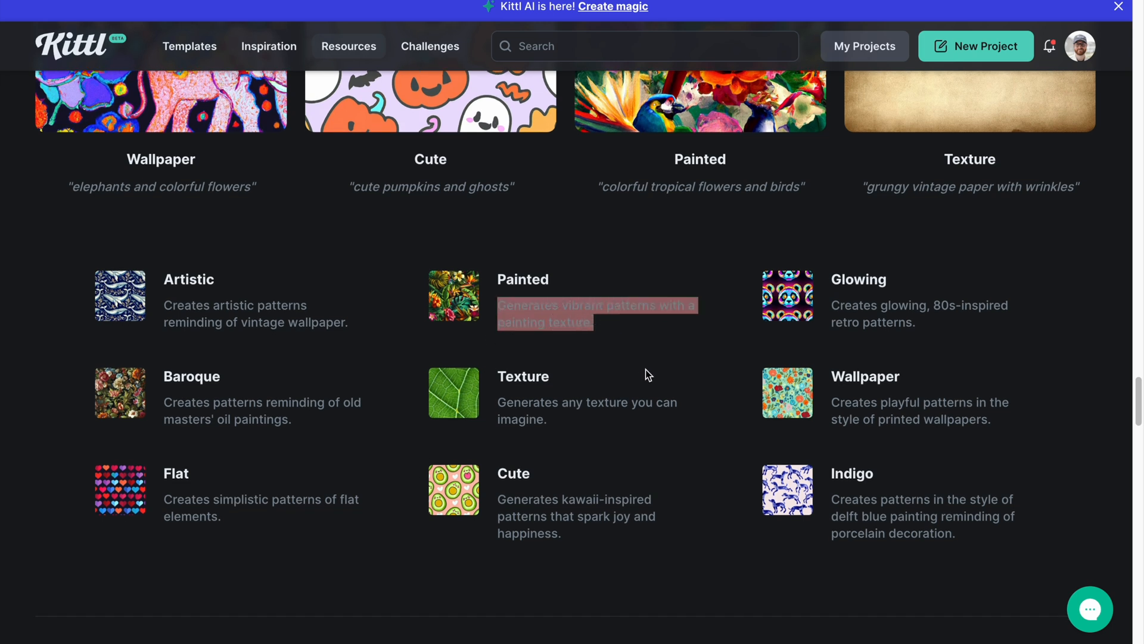
{"action": "left_click", "coordinate": [653, 258]}
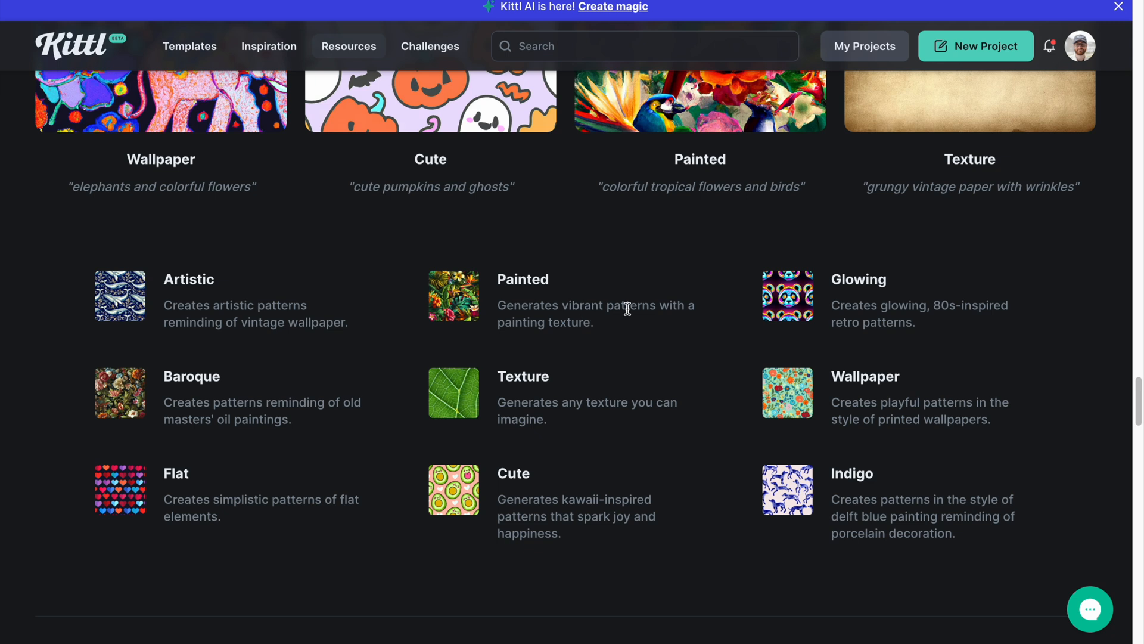
{"action": "left_click_drag", "start_coordinate": [562, 305], "coordinate": [606, 303]}
{"action": "left_click", "coordinate": [634, 261]}
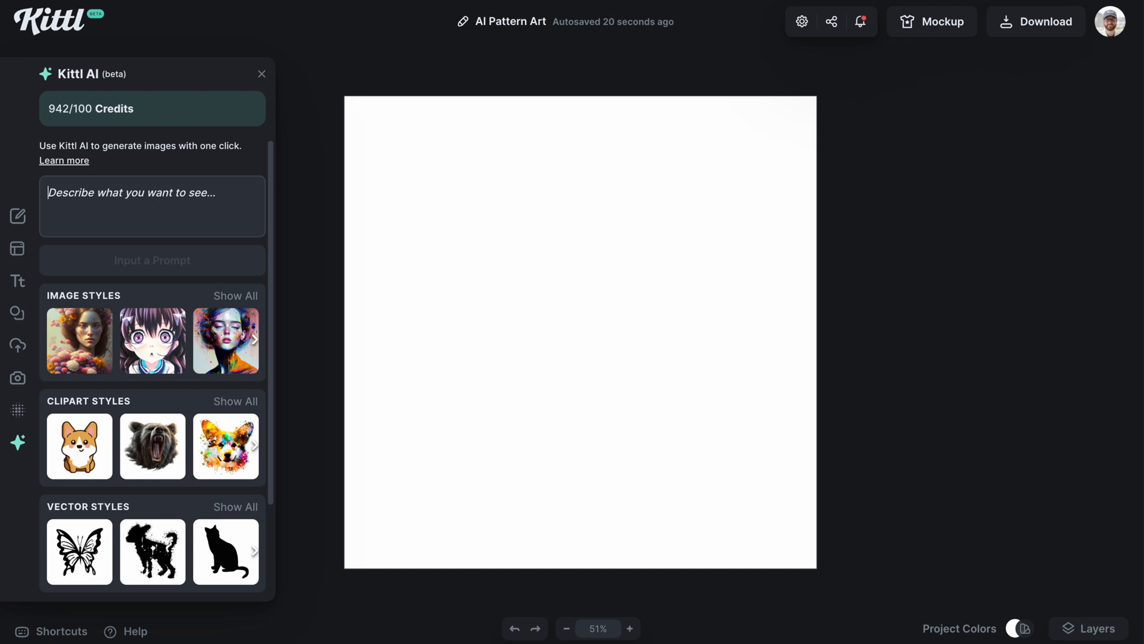
- Enter the prompt "60s style mushrooms and flowers" and generate the pattern in the Painted style
{"action": "type", "text": "60s style mushrooms"}
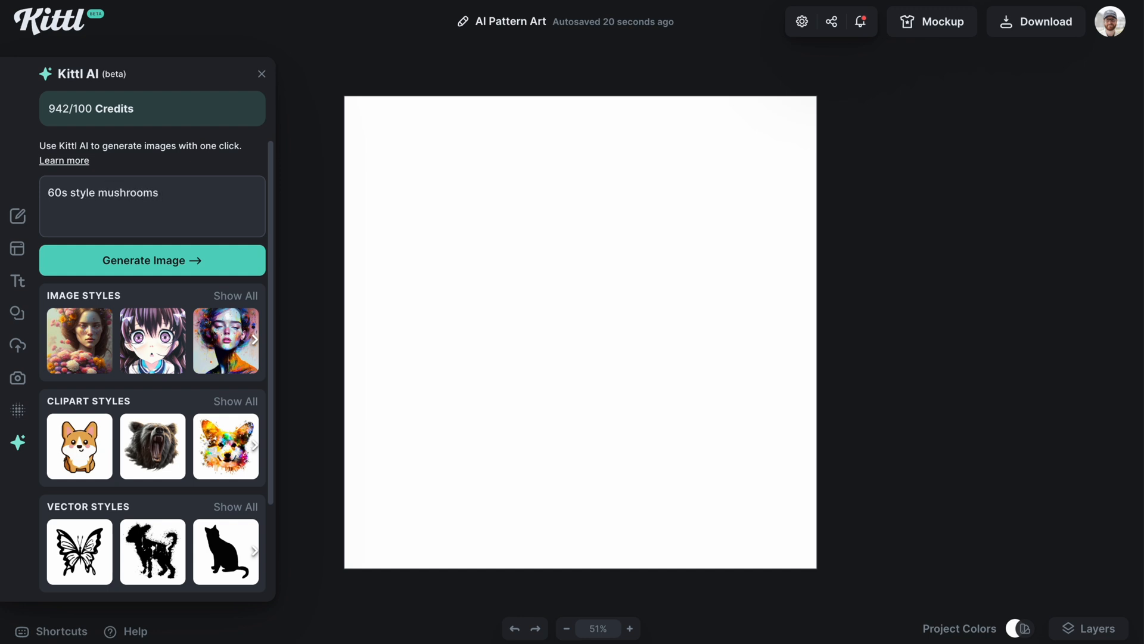
{"action": "type", "text": " and flowers"}
{"action": "scroll", "coordinate": [122, 437], "scroll_direction": "down", "scroll_amount": 2}
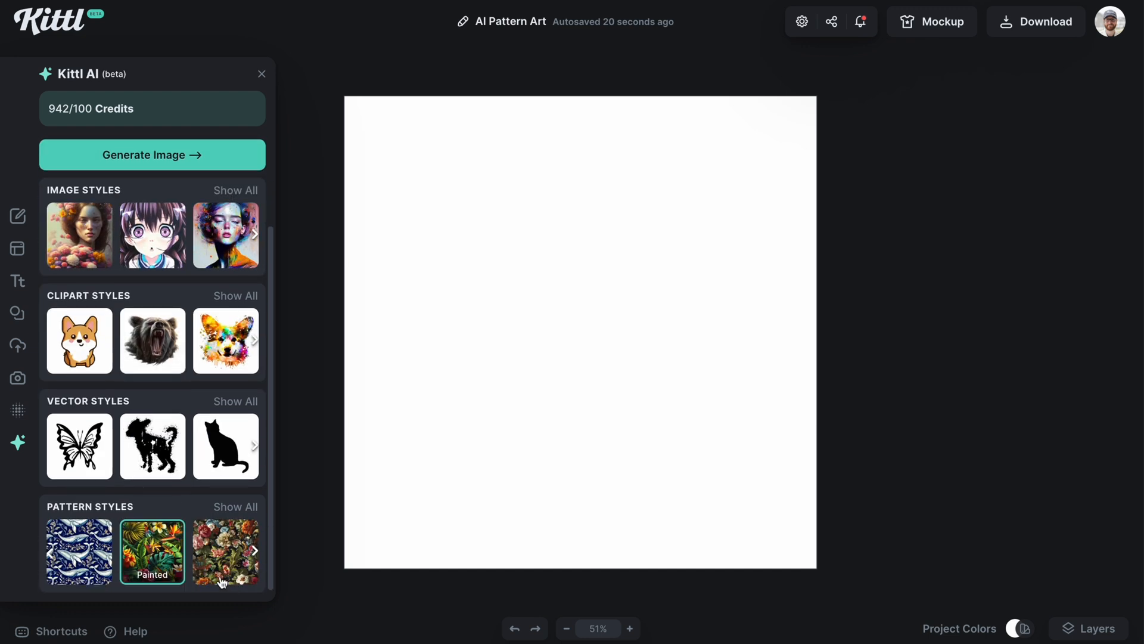
{"action": "scroll", "coordinate": [159, 566], "scroll_direction": "up", "scroll_amount": 2}
{"action": "left_click", "coordinate": [136, 266]}
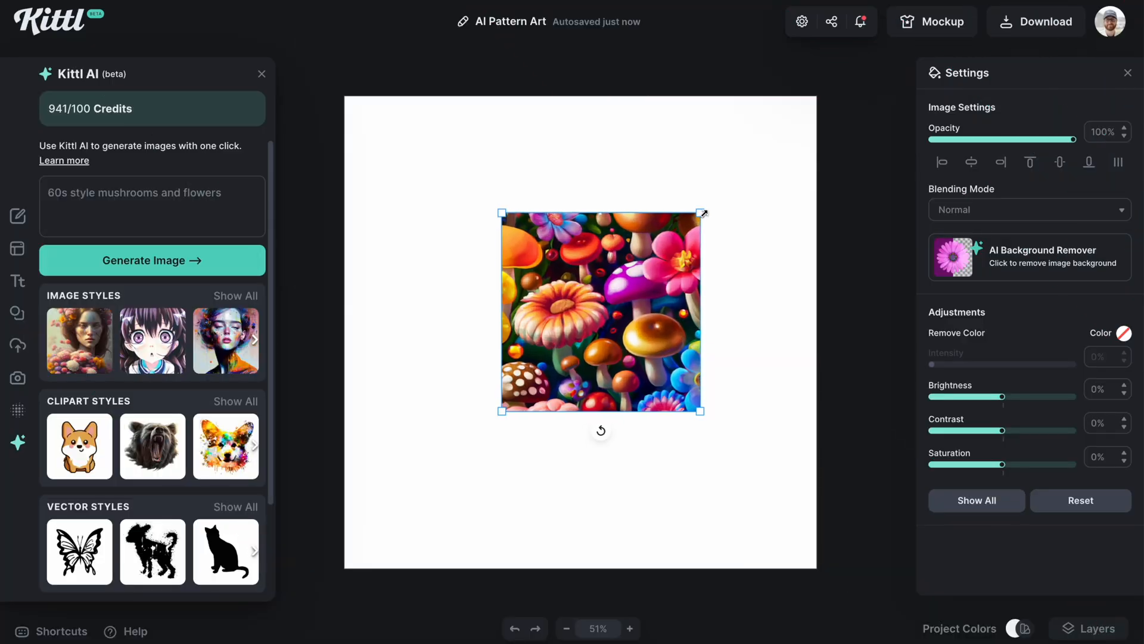
- Shrink the mushroom pattern and place it in the upper-right area of the canvas
{"action": "left_click_drag", "start_coordinate": [704, 213], "coordinate": [639, 272]}
{"action": "left_click_drag", "start_coordinate": [584, 356], "coordinate": [719, 218]}
{"action": "left_click_drag", "start_coordinate": [636, 273], "coordinate": [641, 269]}
{"action": "left_click_drag", "start_coordinate": [714, 238], "coordinate": [697, 239]}
- Replace the prompt with "bumble bees and flowers" and generate the pattern in the Painted style
{"action": "left_click", "coordinate": [195, 205]}
{"action": "scroll", "coordinate": [200, 384], "scroll_direction": "down", "scroll_amount": 2}
{"action": "scroll", "coordinate": [160, 258], "scroll_direction": "up", "scroll_amount": 1}
{"action": "scroll", "coordinate": [160, 258], "scroll_direction": "up", "scroll_amount": 2}
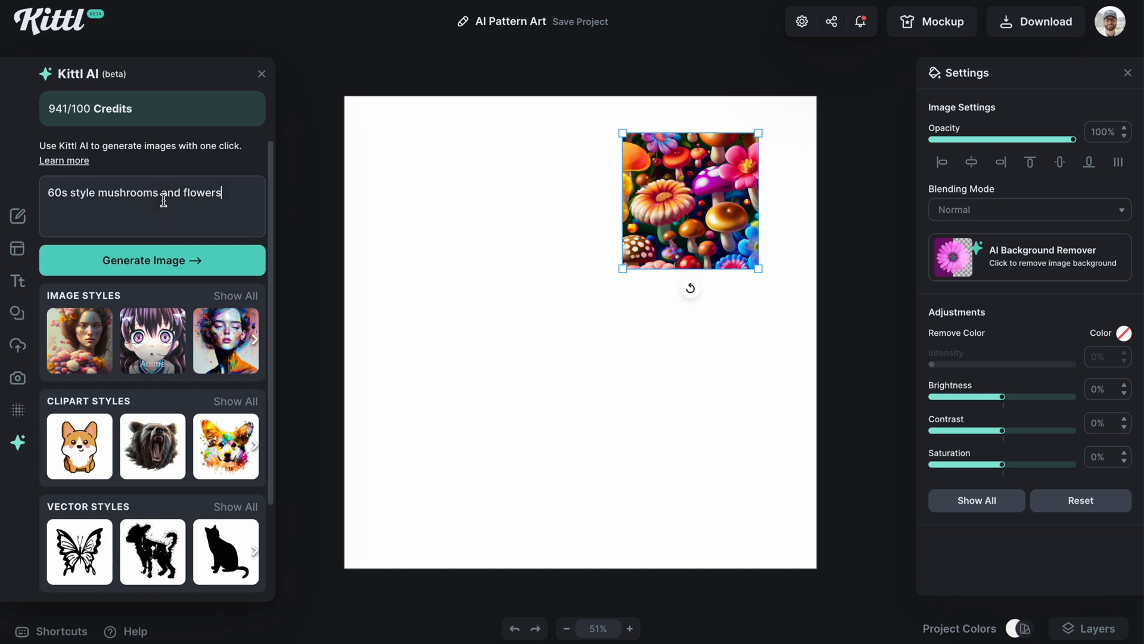
{"action": "triple_click", "coordinate": [172, 192]}
{"action": "type", "text": "be"}
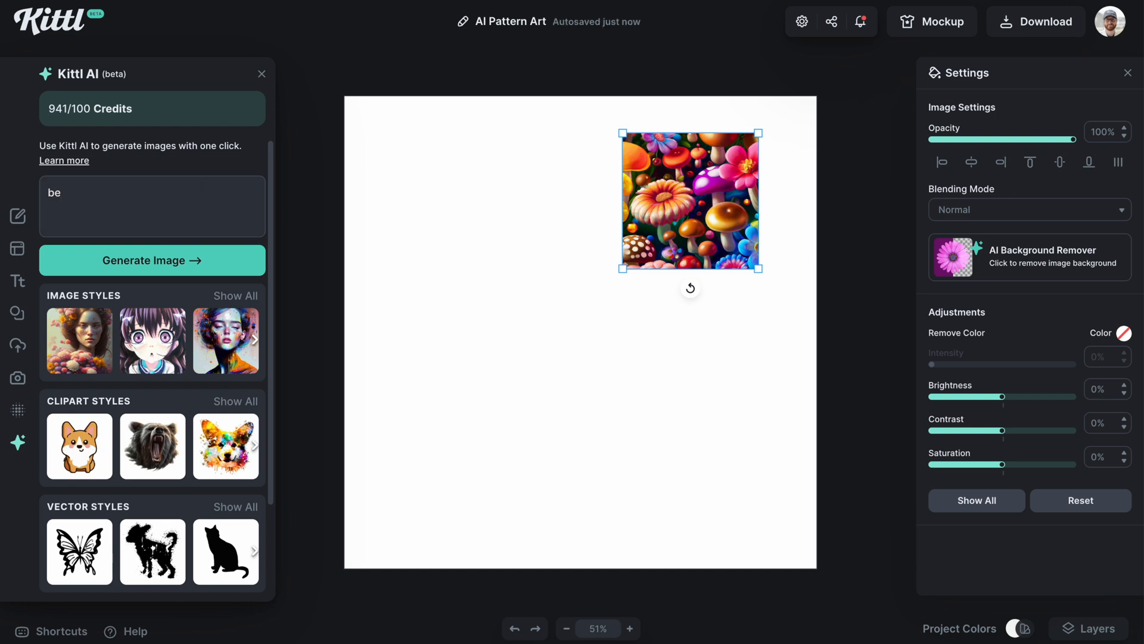
{"action": "type", "text": "es and"}
{"action": "key", "text": "ctrl+a"}
{"action": "type", "text": "bumble bees and flowers"}
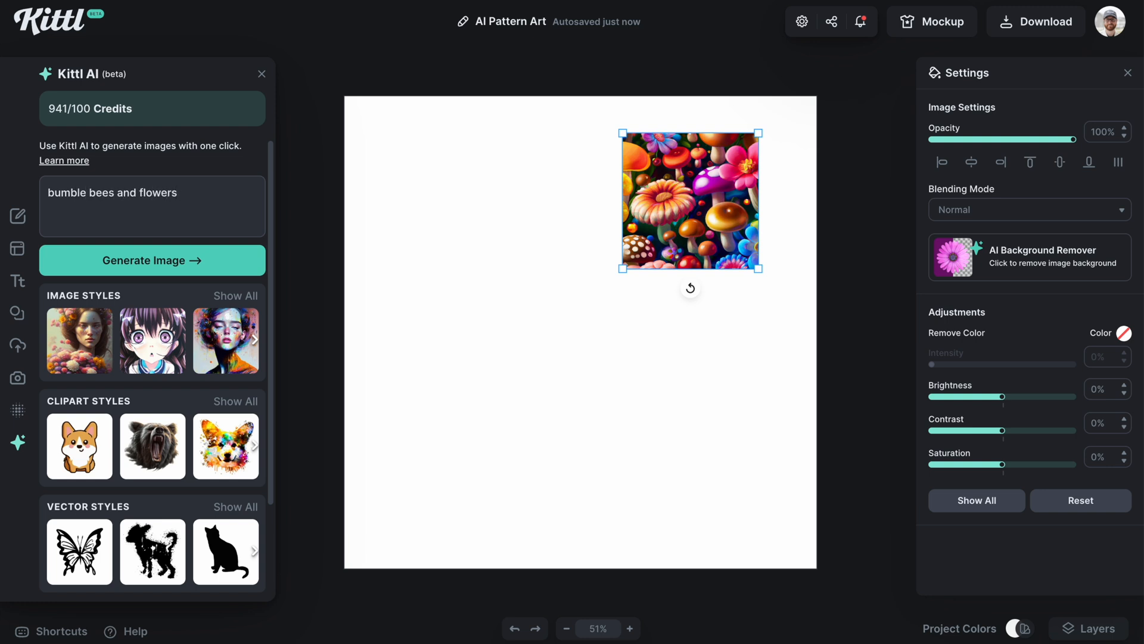
{"action": "left_click", "coordinate": [158, 261]}
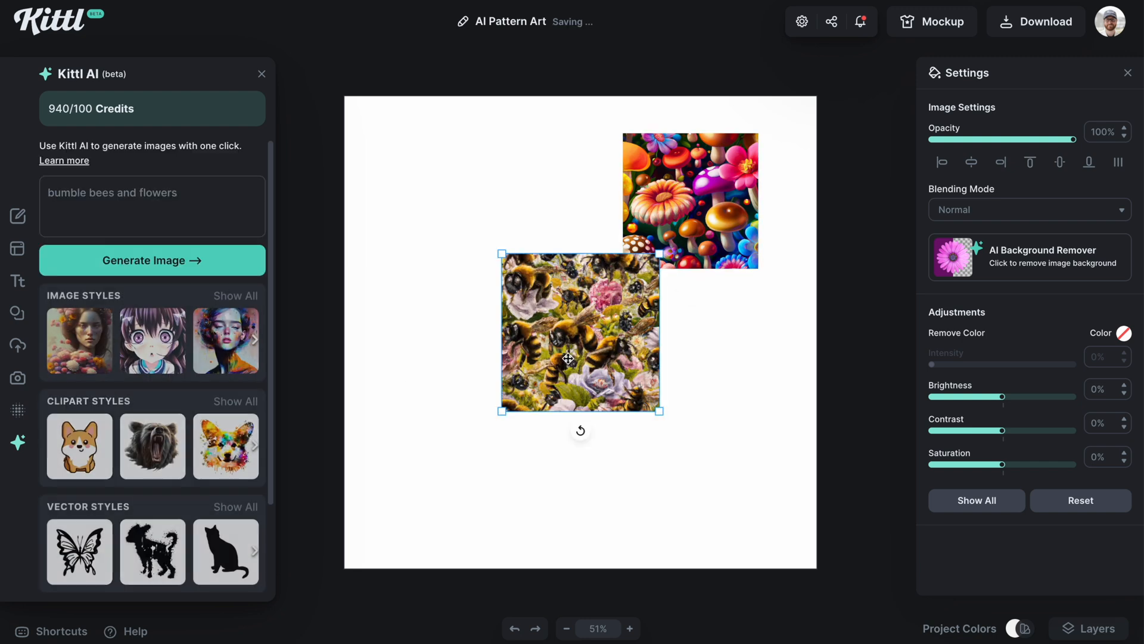
- Shrink the bumble bee pattern and place it in the upper-left area of the canvas, beside the mushroom pattern
{"action": "left_click_drag", "start_coordinate": [593, 335], "coordinate": [564, 304]}
{"action": "left_click_drag", "start_coordinate": [513, 229], "coordinate": [508, 181]}
{"action": "scroll", "coordinate": [174, 513], "scroll_direction": "down", "scroll_amount": 2}
{"action": "scroll", "coordinate": [174, 512], "scroll_direction": "up", "scroll_amount": 2}
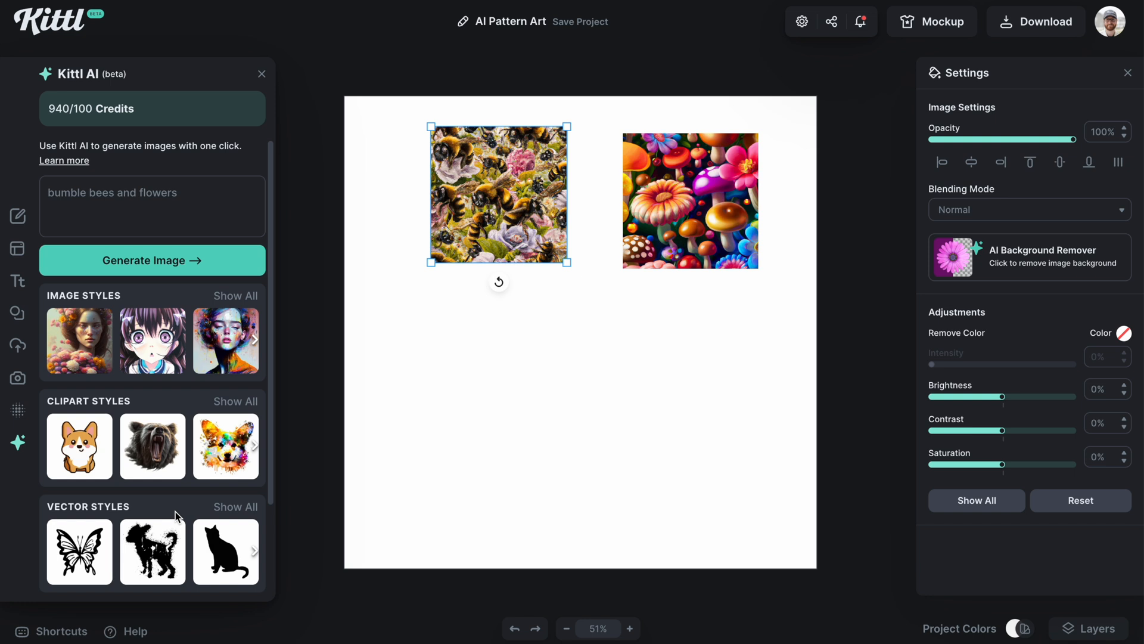
- Replace the prompt with "an oasis pond with colorful flowers" and generate the pattern in the Painted style
{"action": "left_click_drag", "start_coordinate": [179, 192], "coordinate": [47, 193]}
{"action": "key", "text": "BackSpace"}
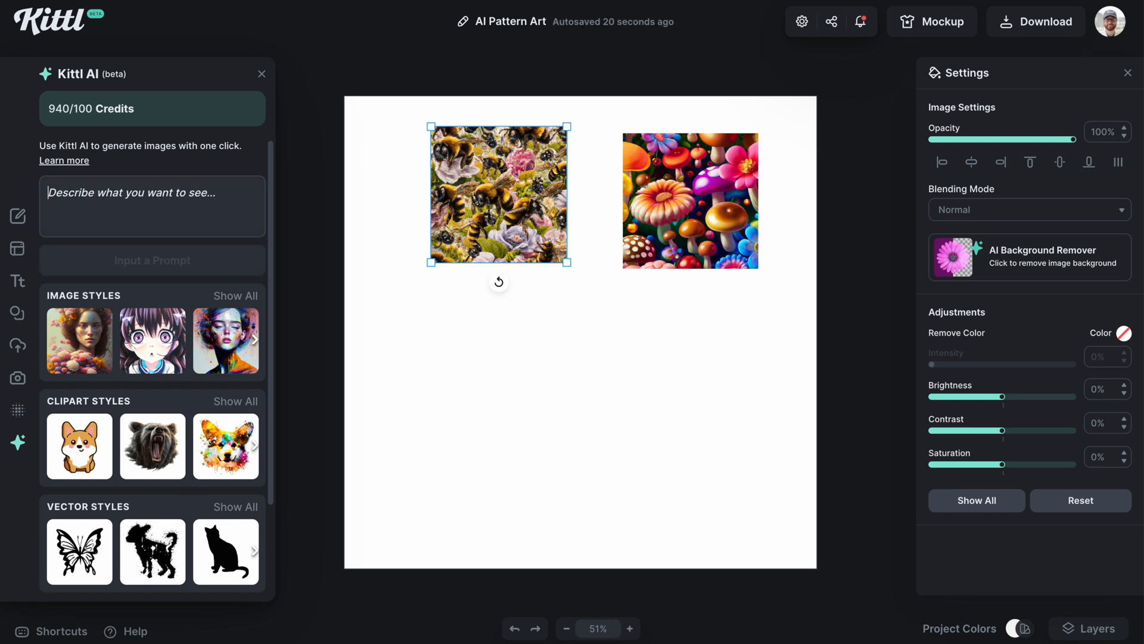
{"action": "type", "text": "an oasis pond with"}
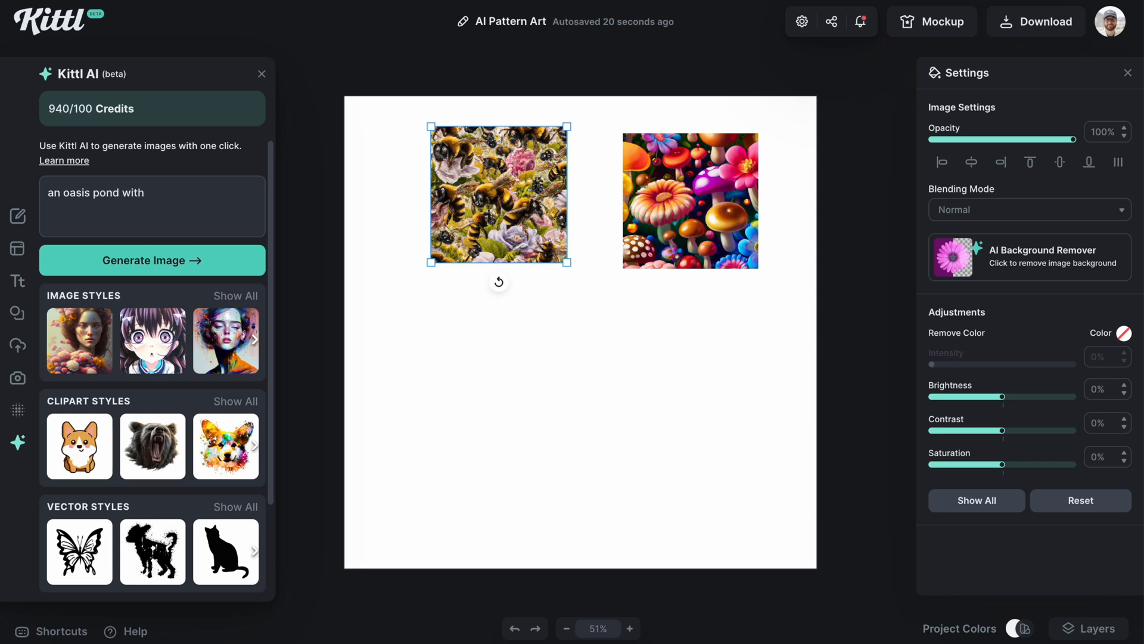
{"action": "type", "text": " colorful flowers"}
{"action": "left_click", "coordinate": [196, 263]}
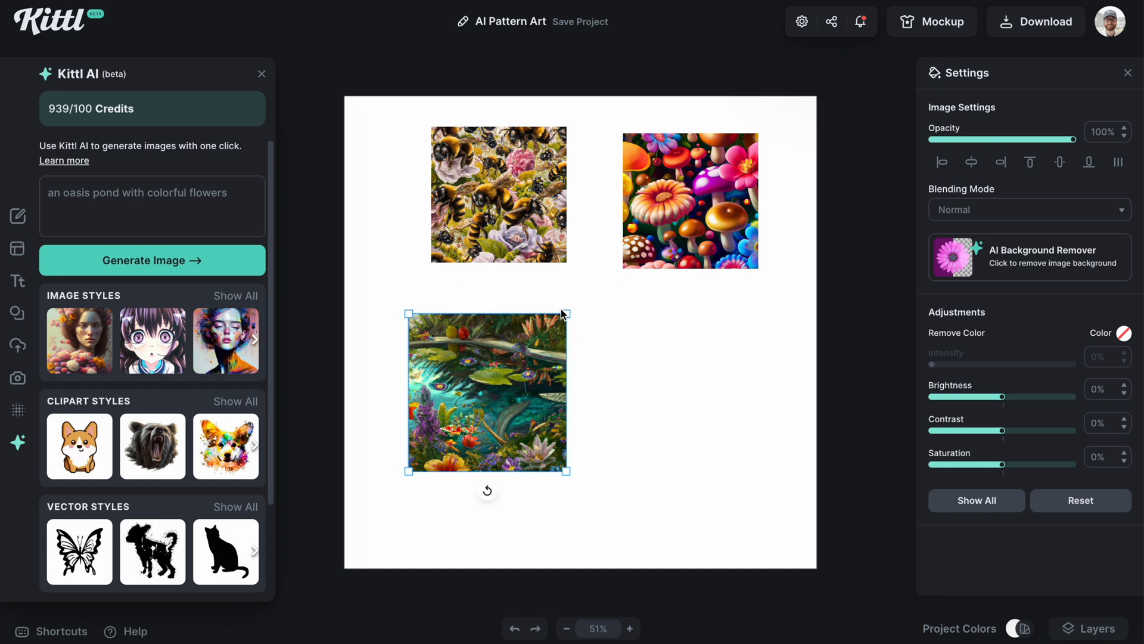
- Enlarge the oasis pond pattern for inspection, then shrink it and place it below the bumble bee pattern
{"action": "left_click_drag", "start_coordinate": [567, 314], "coordinate": [732, 191]}
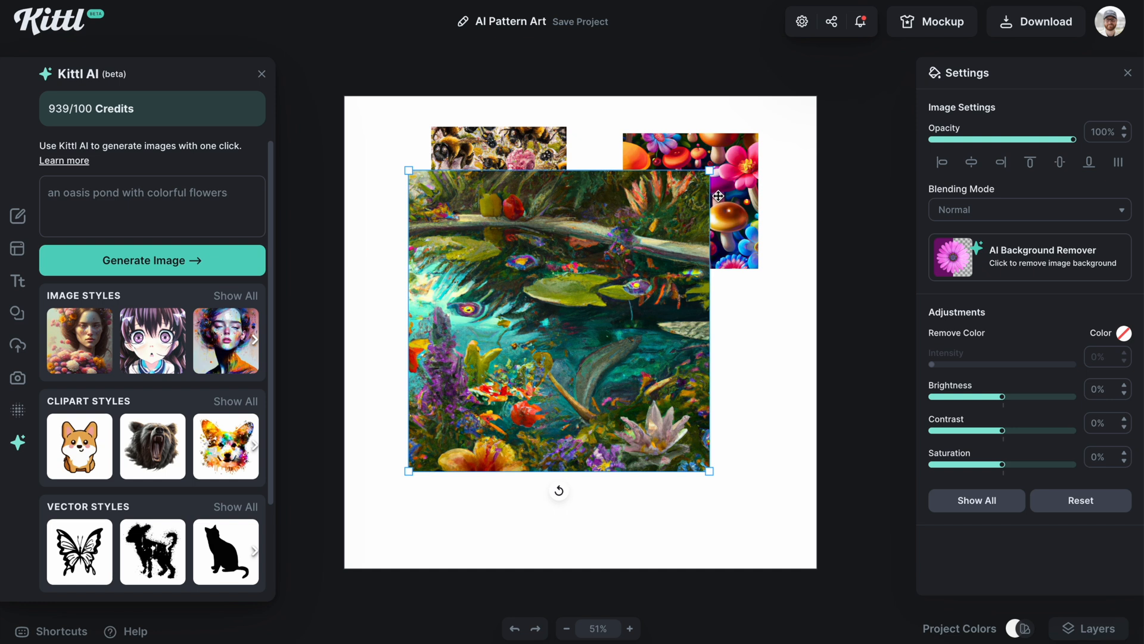
{"action": "left_click_drag", "start_coordinate": [709, 171], "coordinate": [554, 322]}
{"action": "left_click_drag", "start_coordinate": [474, 374], "coordinate": [488, 384]}
{"action": "left_click", "coordinate": [609, 373]}
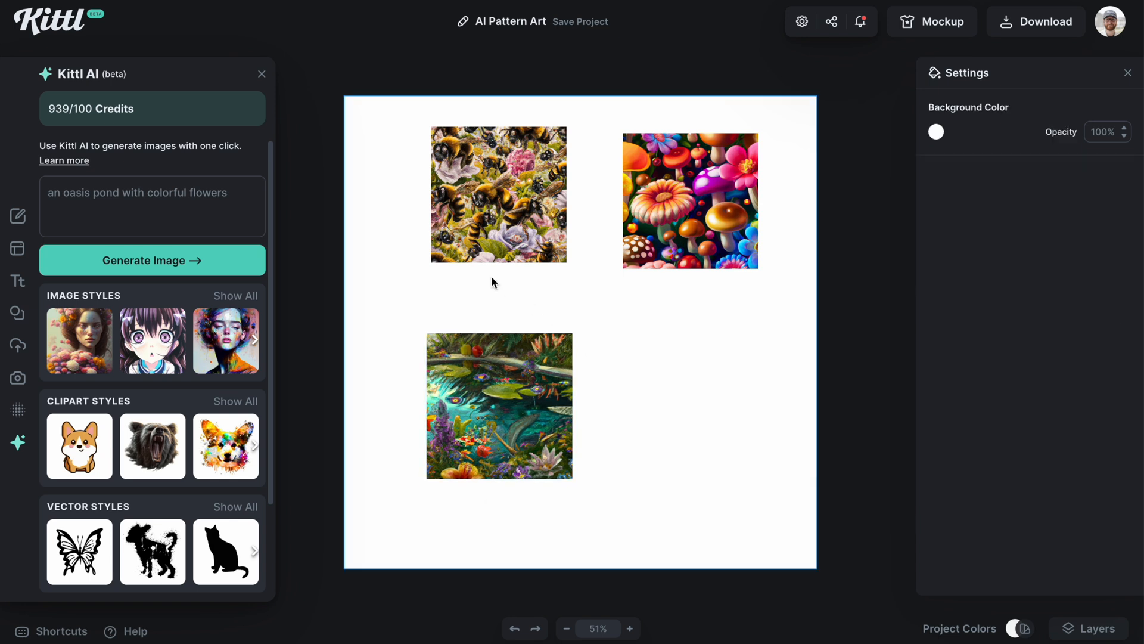
- Delete the bee, mushroom and oasis pond patterns from the canvas and choose the Baroque pattern style
{"action": "left_click_drag", "start_coordinate": [385, 193], "coordinate": [723, 430]}
{"action": "key", "text": "Delete"}
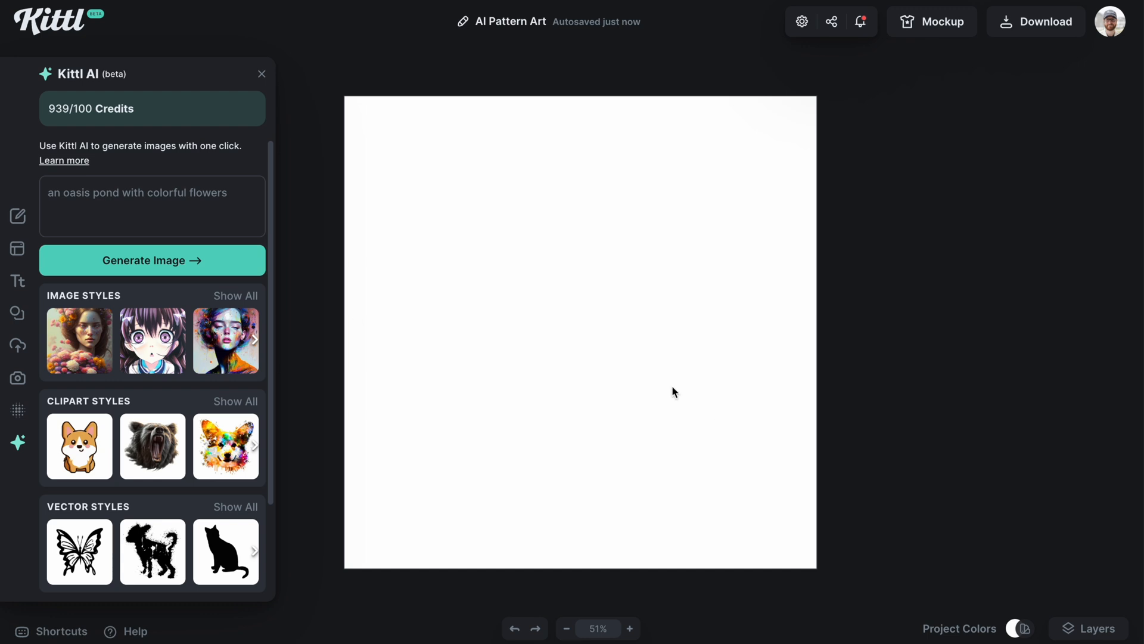
{"action": "scroll", "coordinate": [153, 453], "scroll_direction": "down", "scroll_amount": 2}
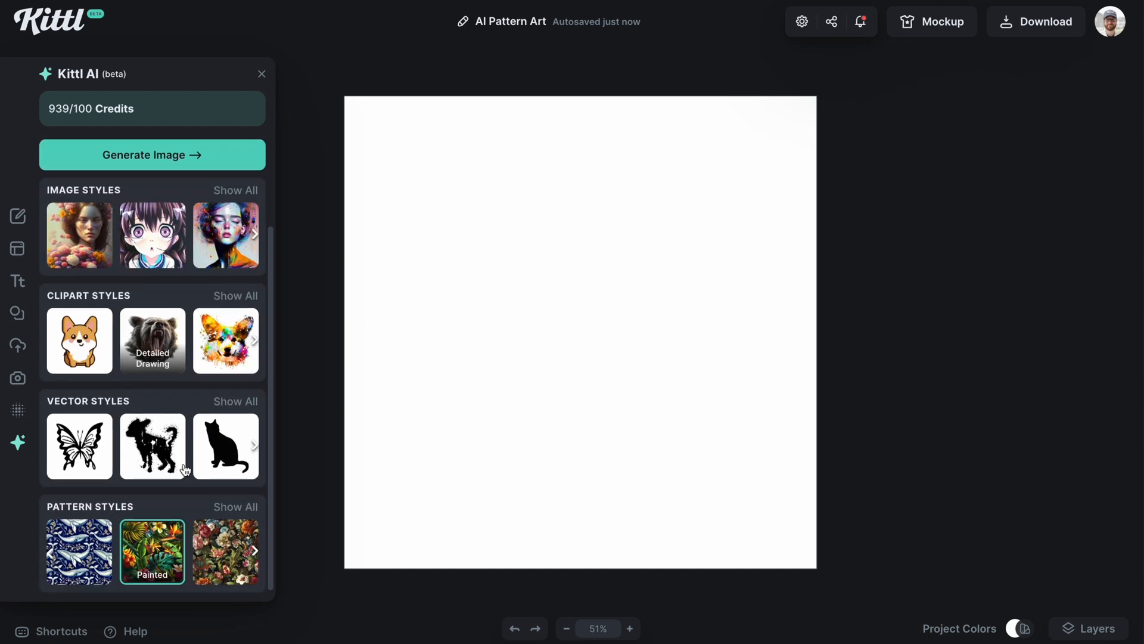
{"action": "left_click", "coordinate": [235, 507]}
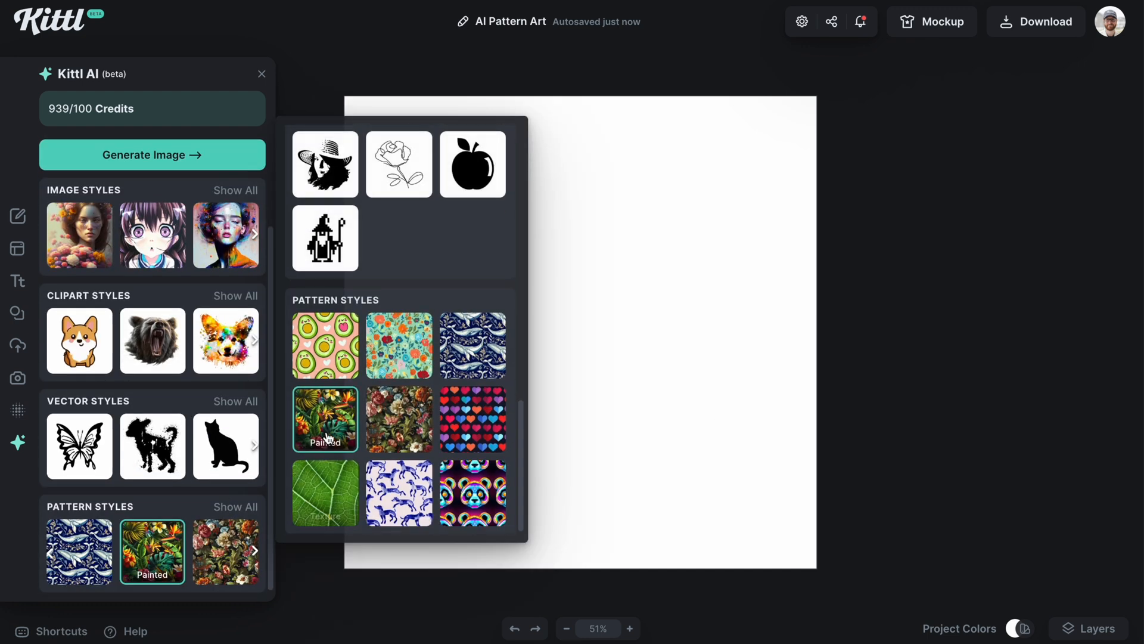
{"action": "left_click", "coordinate": [389, 419]}
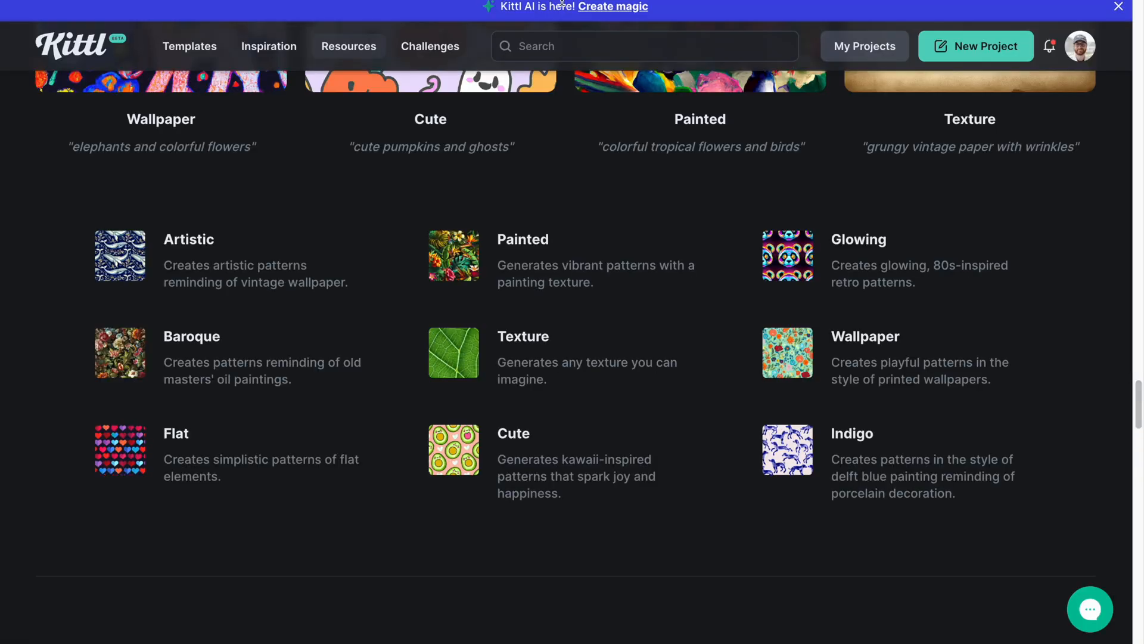
- Read the Baroque style's description on the Kittl AI styles web page
{"action": "scroll", "coordinate": [618, 163], "scroll_direction": "up", "scroll_amount": 1}
{"action": "scroll", "coordinate": [584, 353], "scroll_direction": "down", "scroll_amount": 3}
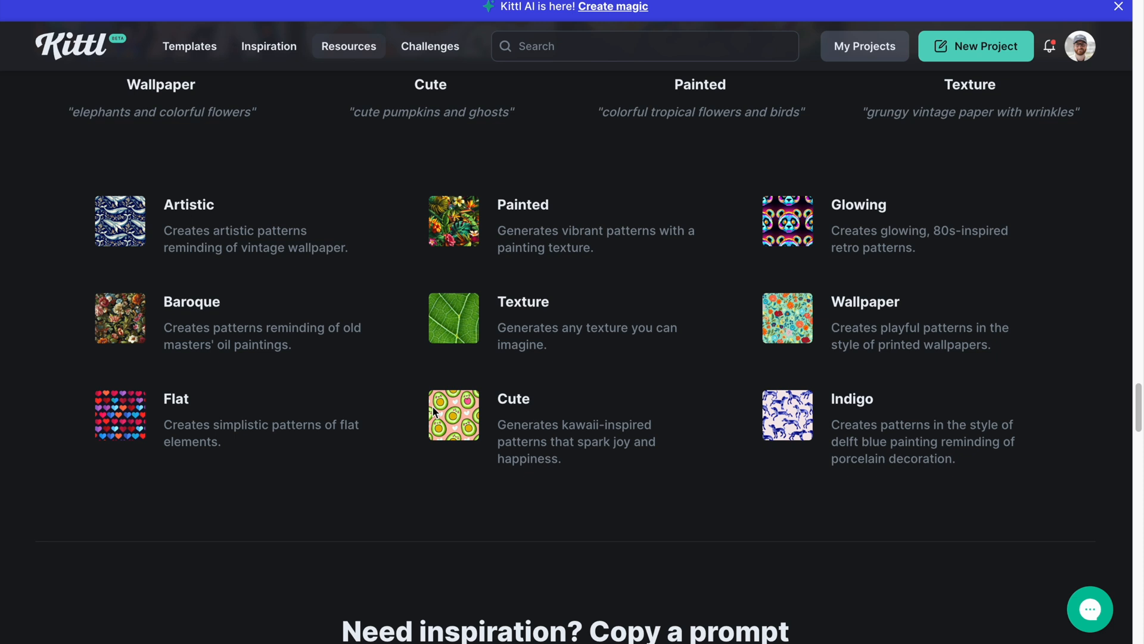
{"action": "mouse_move", "coordinate": [166, 331]}
{"action": "left_mouse_down"}
{"action": "mouse_move", "coordinate": [284, 335]}
{"action": "mouse_move", "coordinate": [319, 356]}
{"action": "left_mouse_up"}
{"action": "left_click", "coordinate": [316, 352]}
- Enter the prompt "vivid flowers inspired by Van Gogh, bold blue and gold" and generate the pattern in the Baroque style
{"action": "scroll", "coordinate": [314, 352], "scroll_direction": "up", "scroll_amount": 2}
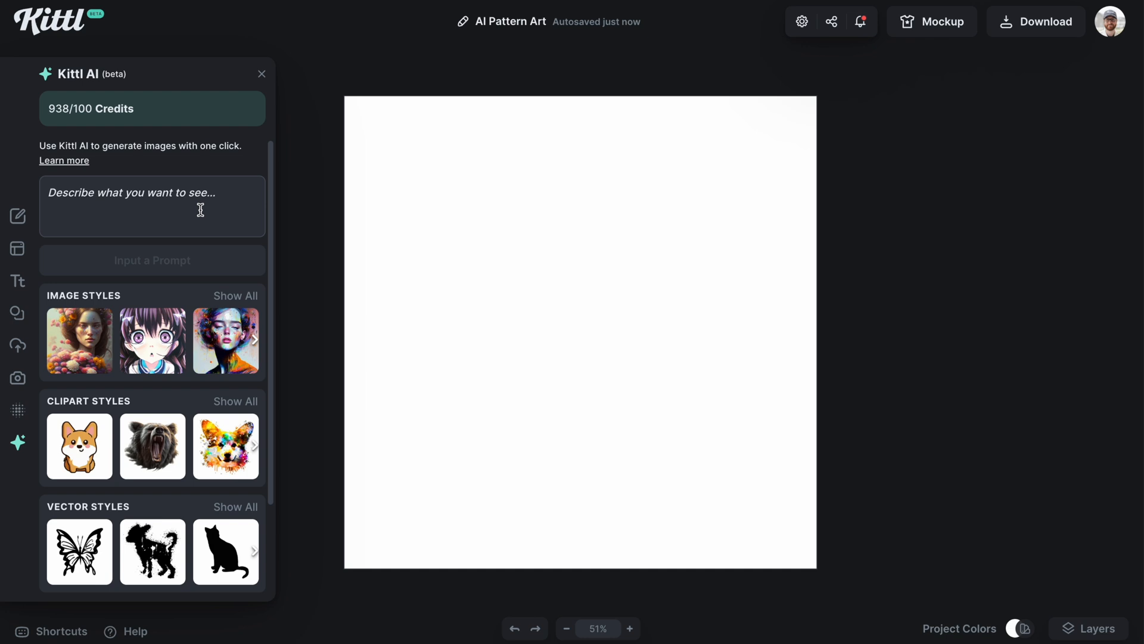
{"action": "left_click", "coordinate": [200, 209]}
{"action": "type", "text": "vivid"}
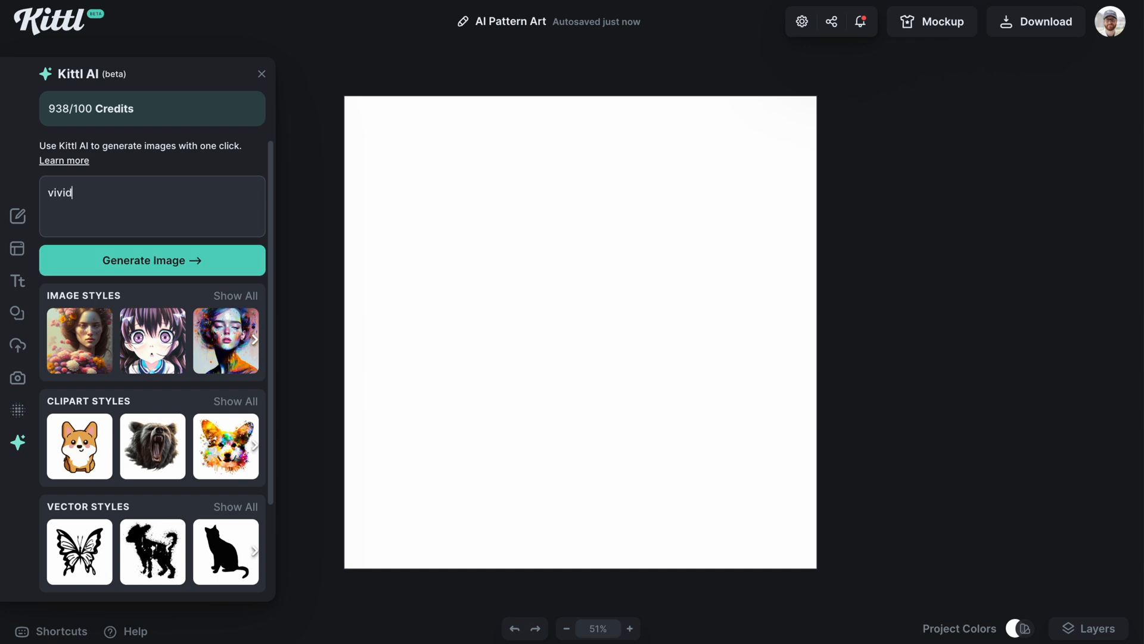
{"action": "type", "text": " flowers inspired by Van Gogh, bol"}
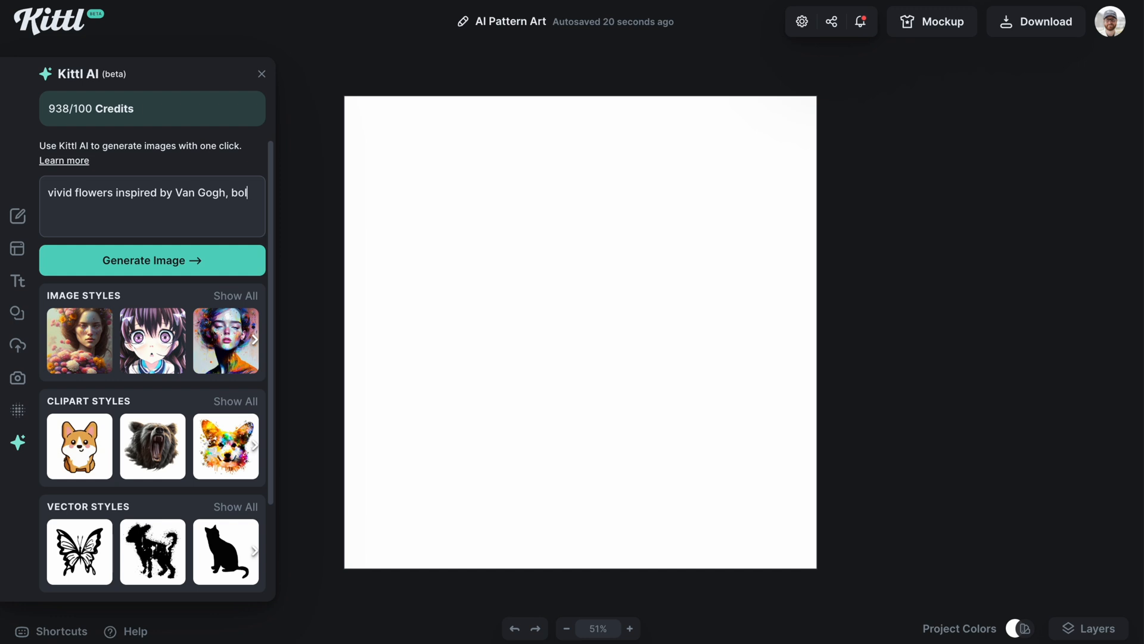
{"action": "type", "text": "d blue and gold"}
{"action": "key", "text": "Return"}
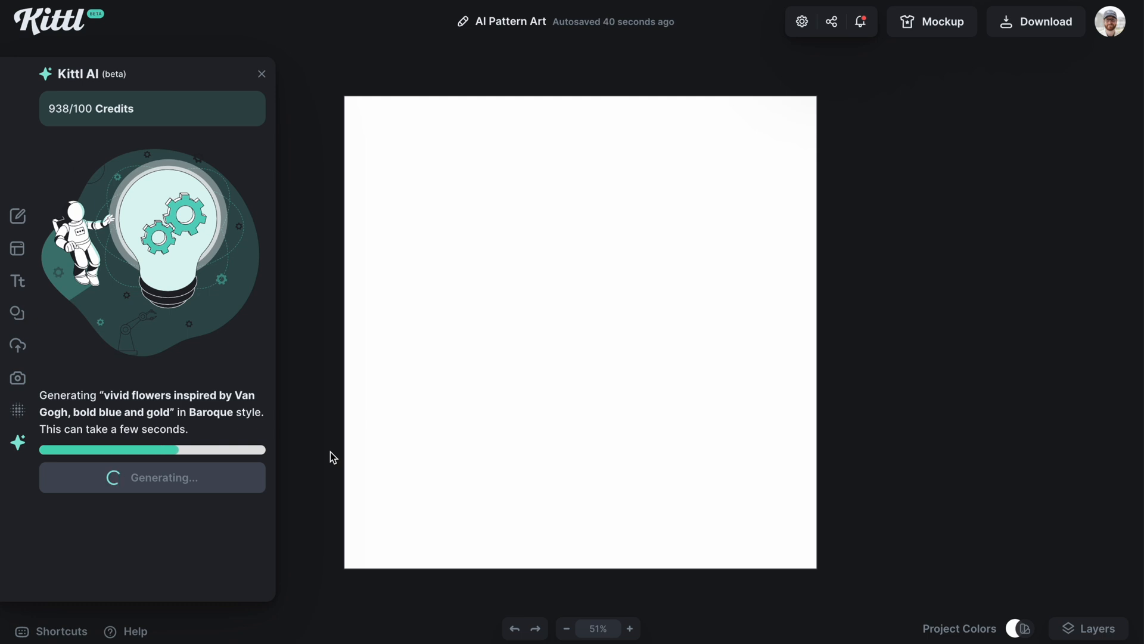
- Resize the blue and gold flower pattern and place it in the upper-right area of the canvas
{"action": "left_click_drag", "start_coordinate": [506, 417], "coordinate": [435, 514]}
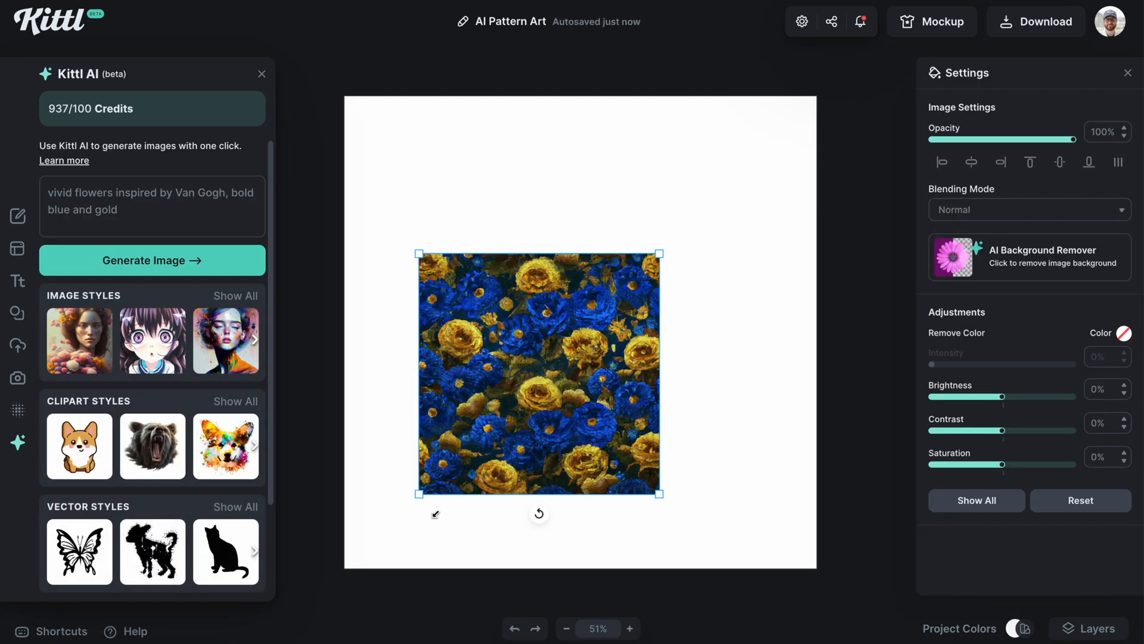
{"action": "left_click_drag", "start_coordinate": [659, 253], "coordinate": [614, 298]}
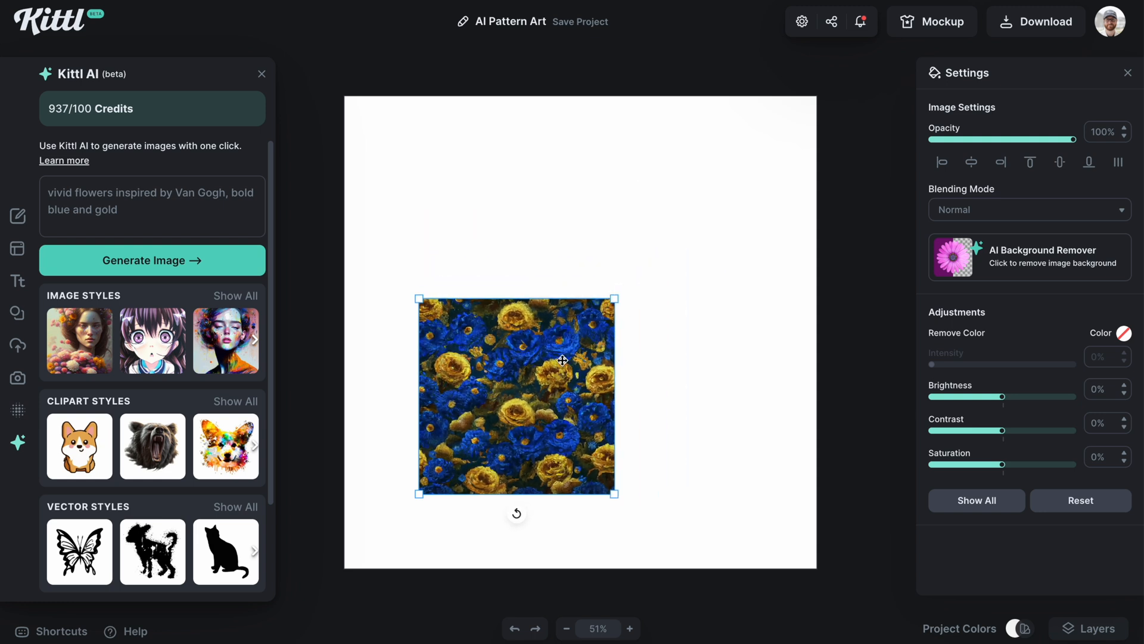
{"action": "left_click_drag", "start_coordinate": [424, 503], "coordinate": [680, 251]}
- Generate a Baroque pattern from the prompt "water canals inspired by Michelangelo" and place it beside the blue and gold flower pattern
{"action": "type", "text": "water canals "}
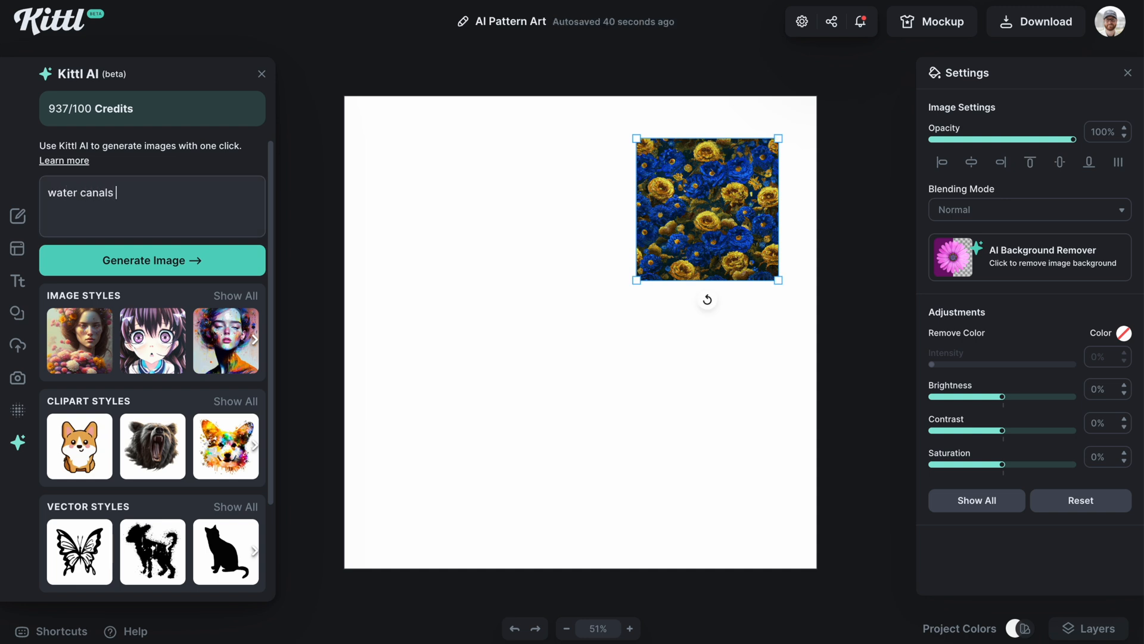
{"action": "type", "text": "inspired by Michelangel"}
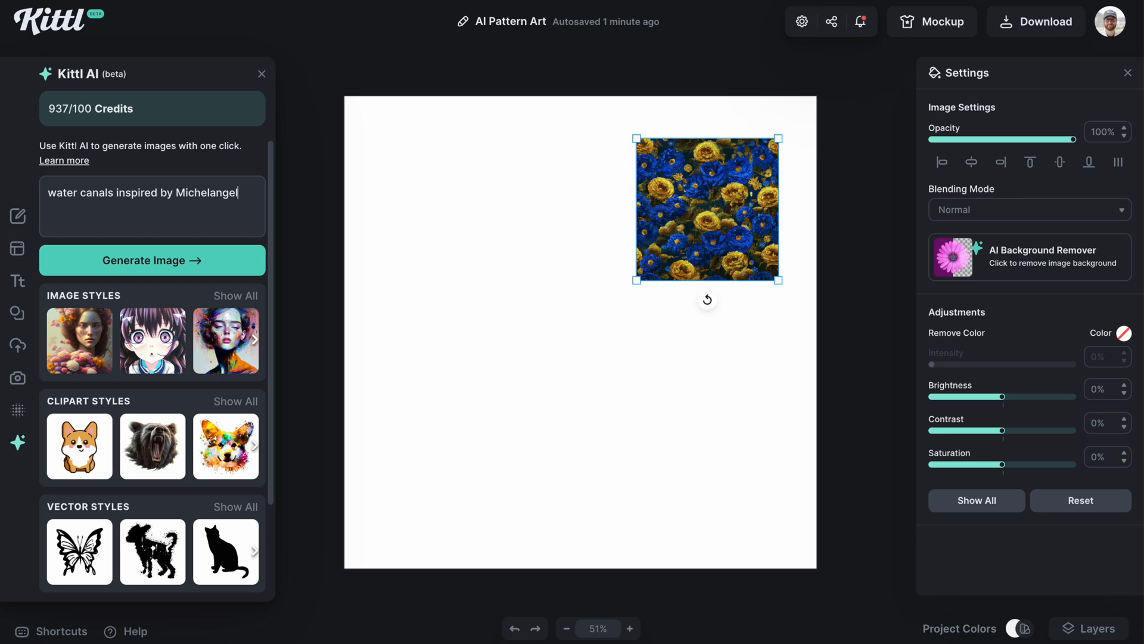
{"action": "type", "text": "o"}
{"action": "left_click", "coordinate": [145, 270]}
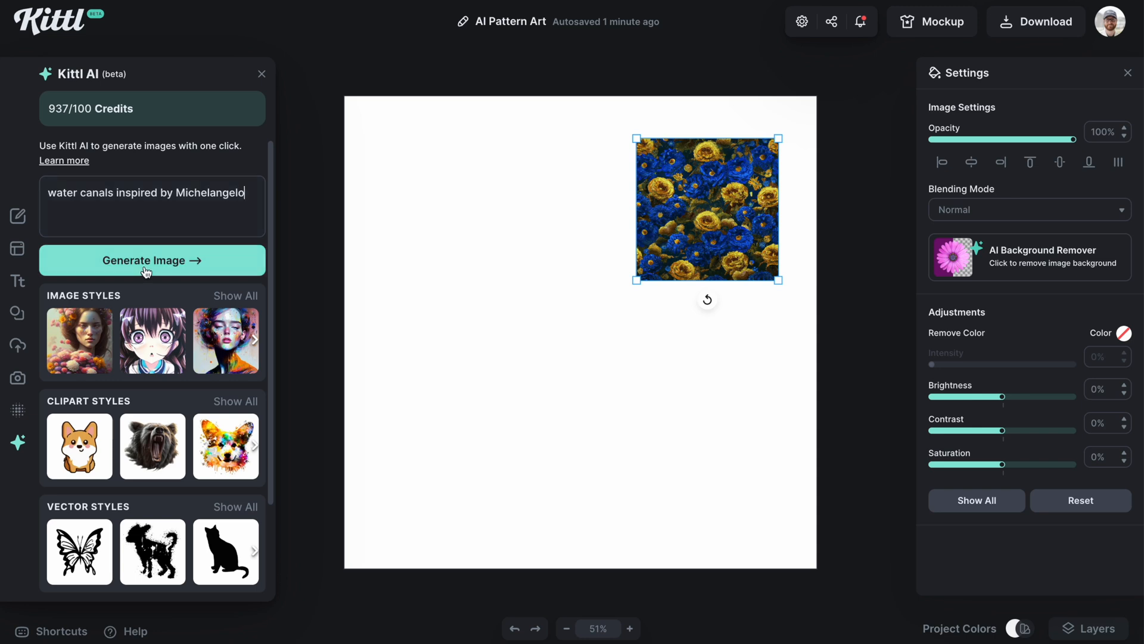
{"action": "left_click", "coordinate": [145, 270]}
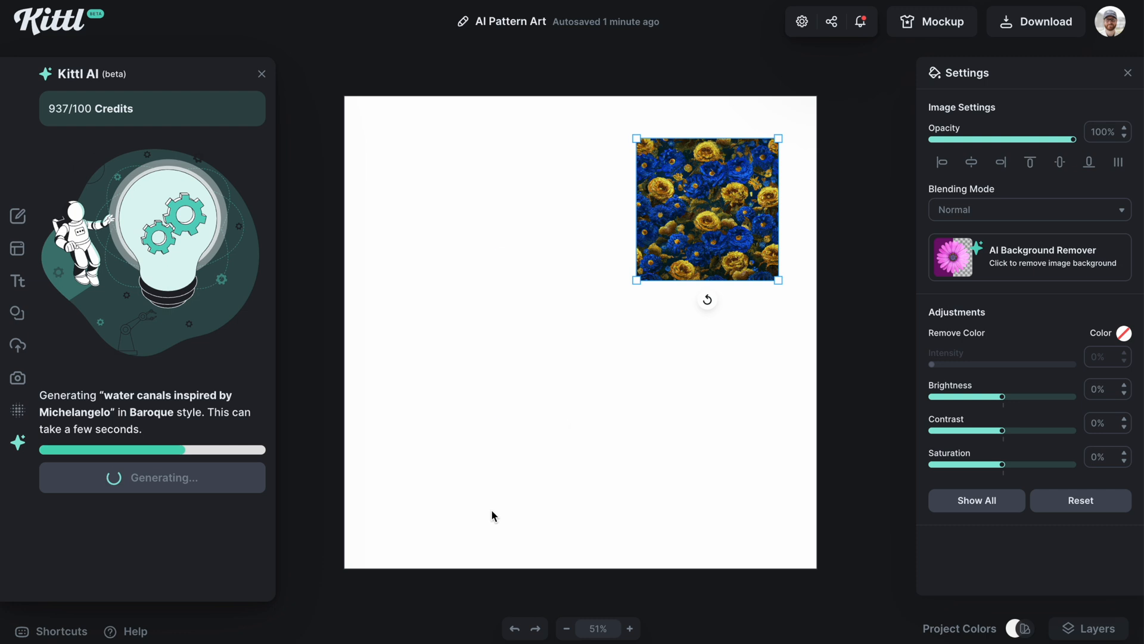
{"action": "left_click_drag", "start_coordinate": [585, 307], "coordinate": [574, 266]}
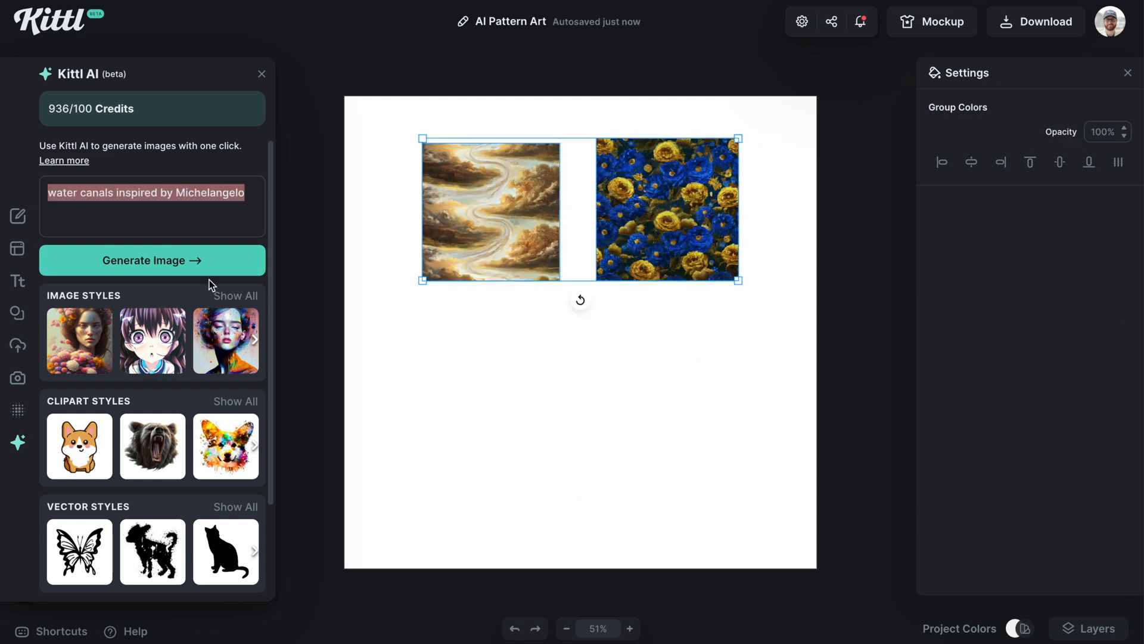
- Generate a Baroque pattern from the prompt "vintage florals and acanthus leaves", shrink it and place it below the water canals pattern
{"action": "type", "text": "vintage floral"}
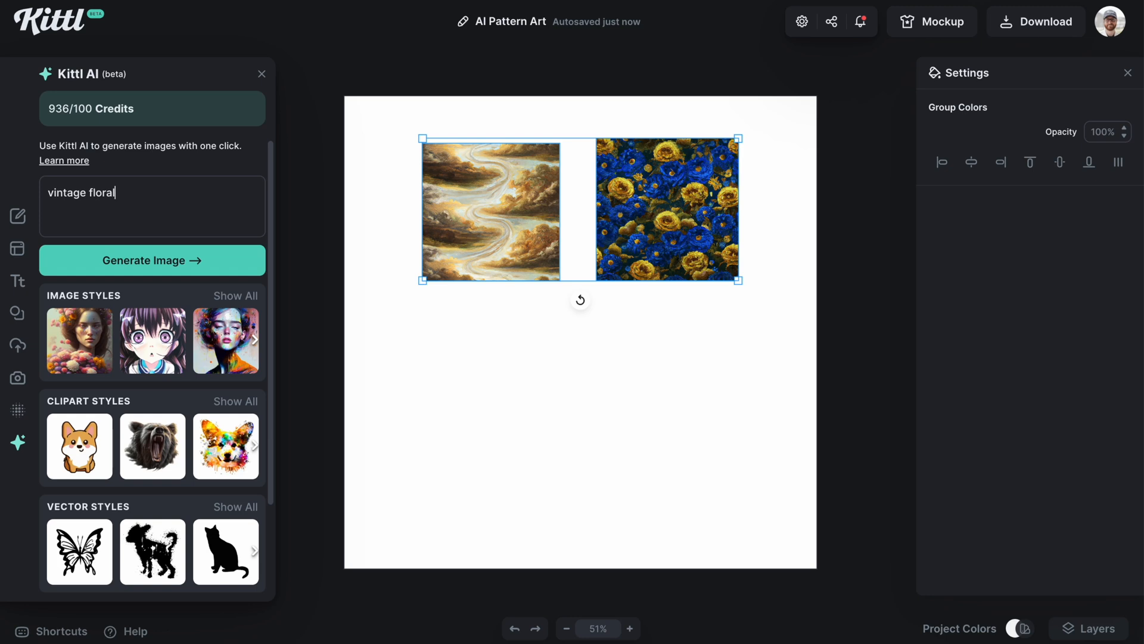
{"action": "type", "text": "s and acanthus leaves"}
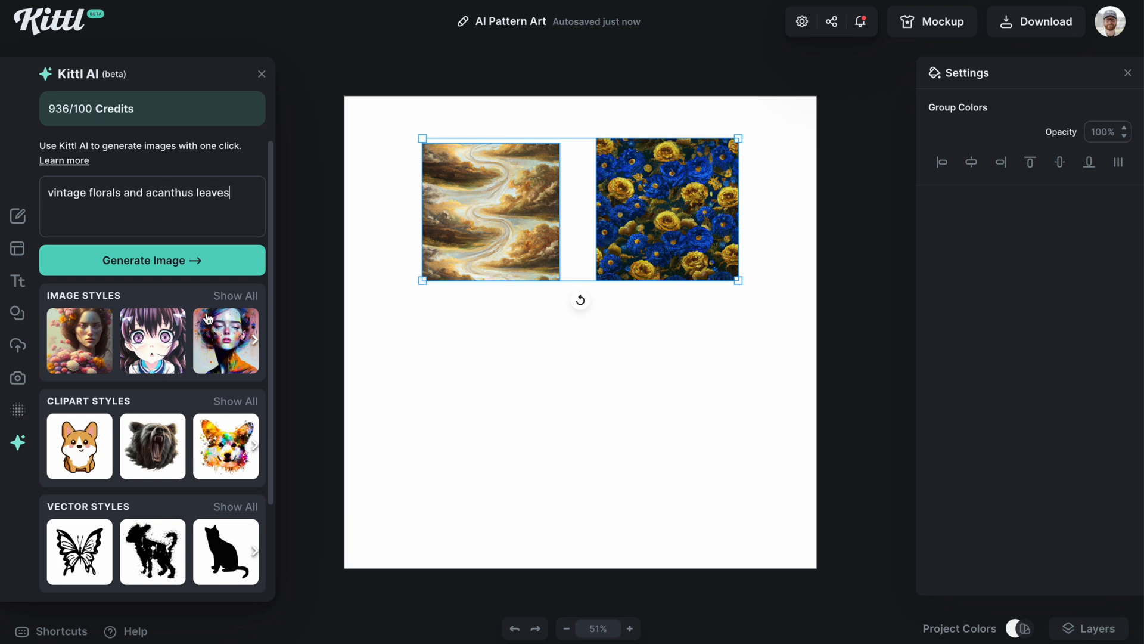
{"action": "left_click", "coordinate": [188, 265]}
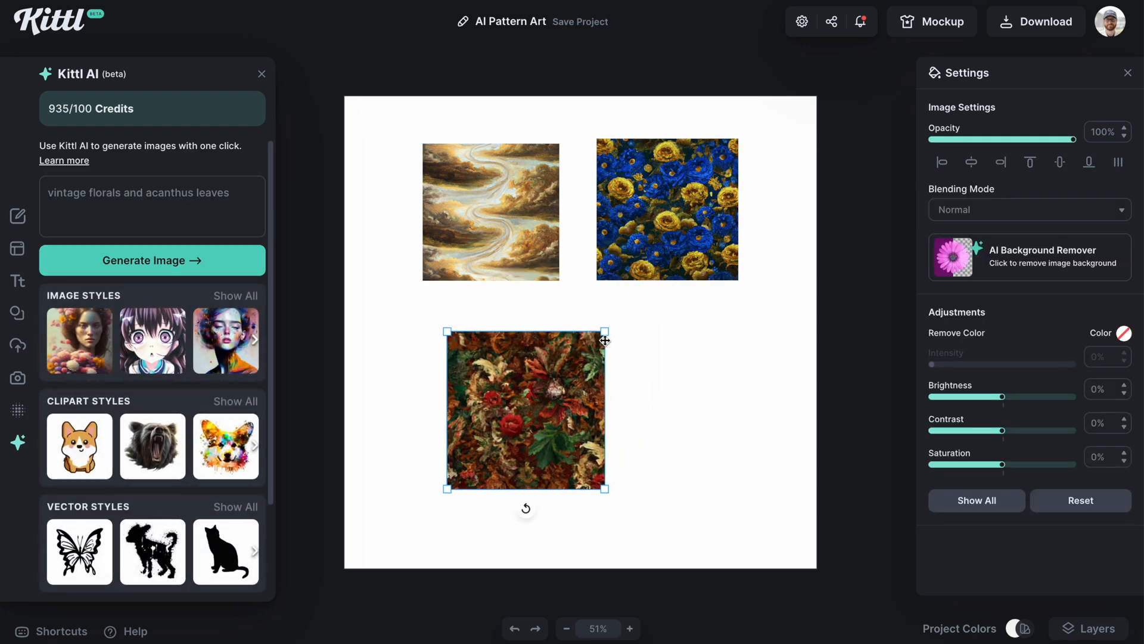
{"action": "mouse_move", "coordinate": [606, 332]}
{"action": "left_mouse_down"}
{"action": "mouse_move", "coordinate": [703, 222]}
{"action": "mouse_move", "coordinate": [590, 343]}
{"action": "left_mouse_up"}
{"action": "left_click_drag", "start_coordinate": [565, 413], "coordinate": [531, 401]}
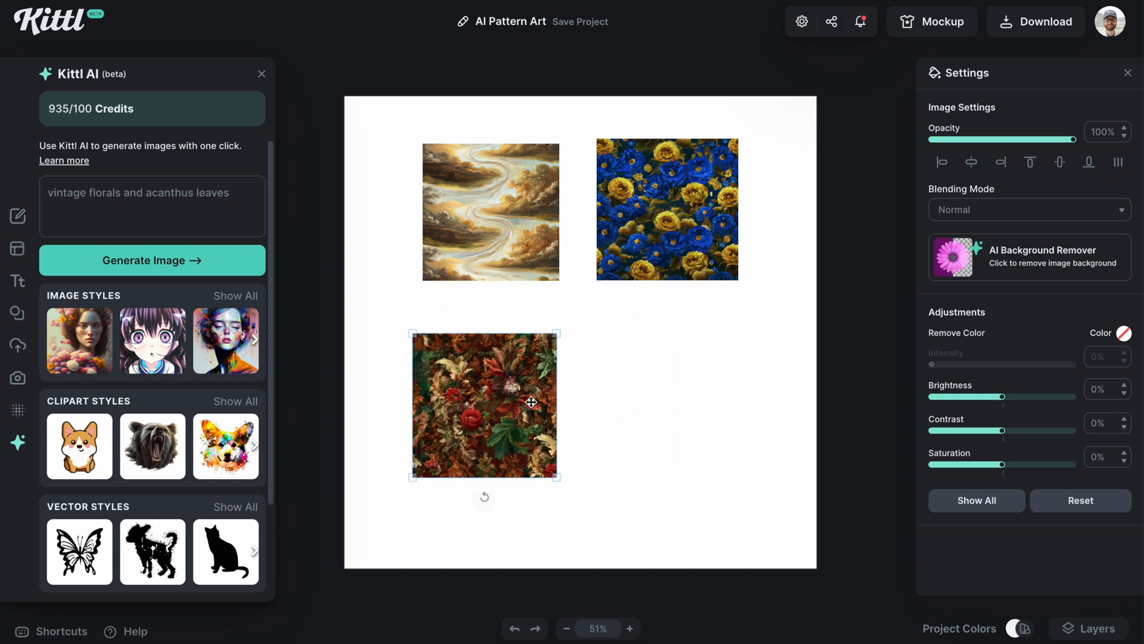
- Delete the three Baroque patterns from the canvas and choose the Flat pattern style
{"action": "left_click_drag", "start_coordinate": [409, 185], "coordinate": [737, 467]}
{"action": "key", "text": "Delete"}
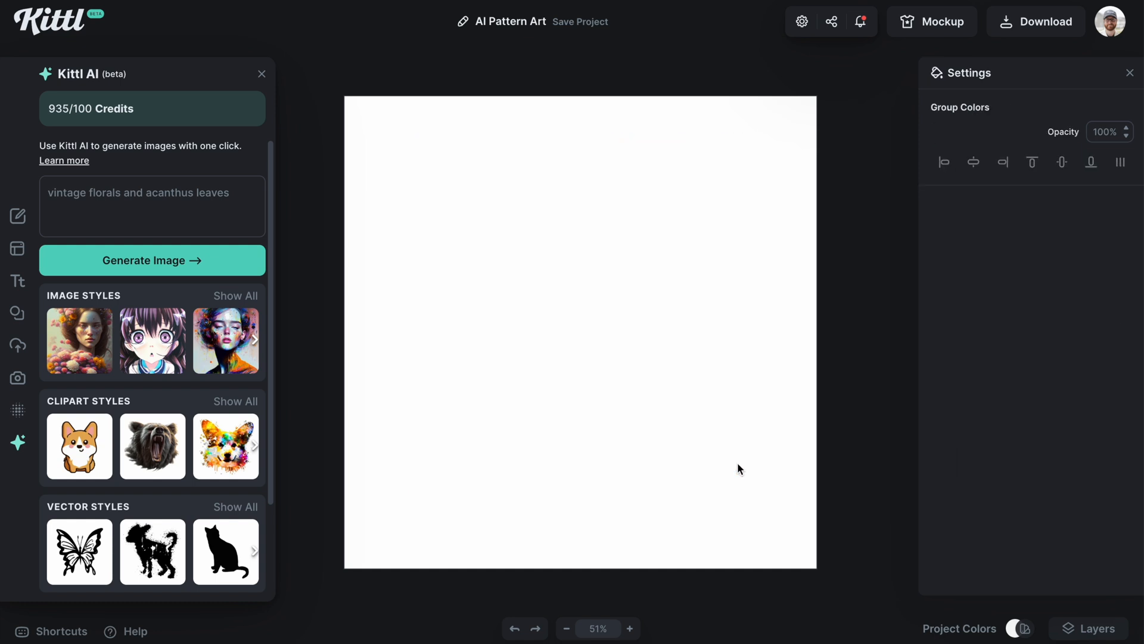
{"action": "scroll", "coordinate": [95, 459], "scroll_direction": "down", "scroll_amount": 2}
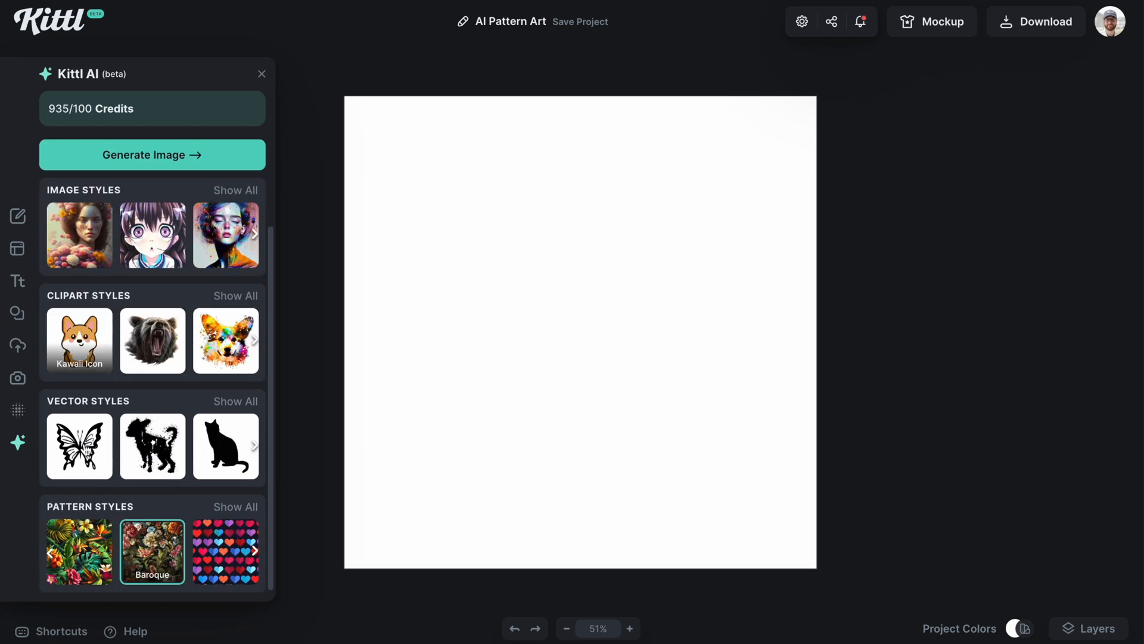
{"action": "left_click", "coordinate": [239, 543]}
{"action": "scroll", "coordinate": [198, 482], "scroll_direction": "up", "scroll_amount": 2}
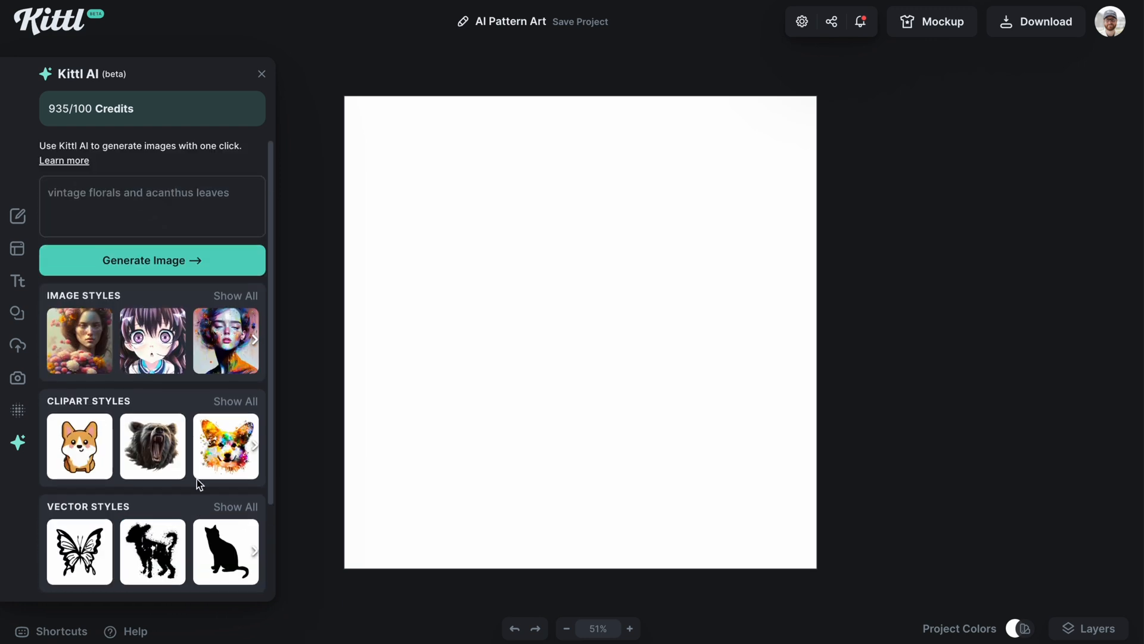
- Generate a Flat pattern from the prompt "cat silhouettes" and place it in the upper-right area of the canvas
{"action": "left_click", "coordinate": [173, 210]}
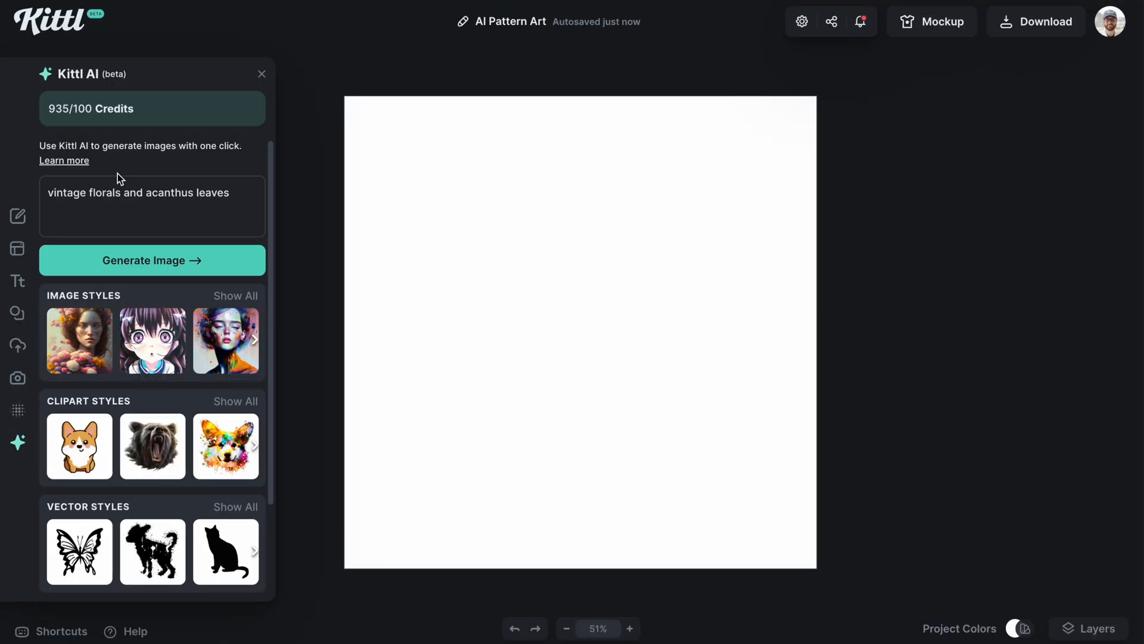
{"action": "left_click", "coordinate": [124, 191]}
{"action": "key", "text": "ctrl+a"}
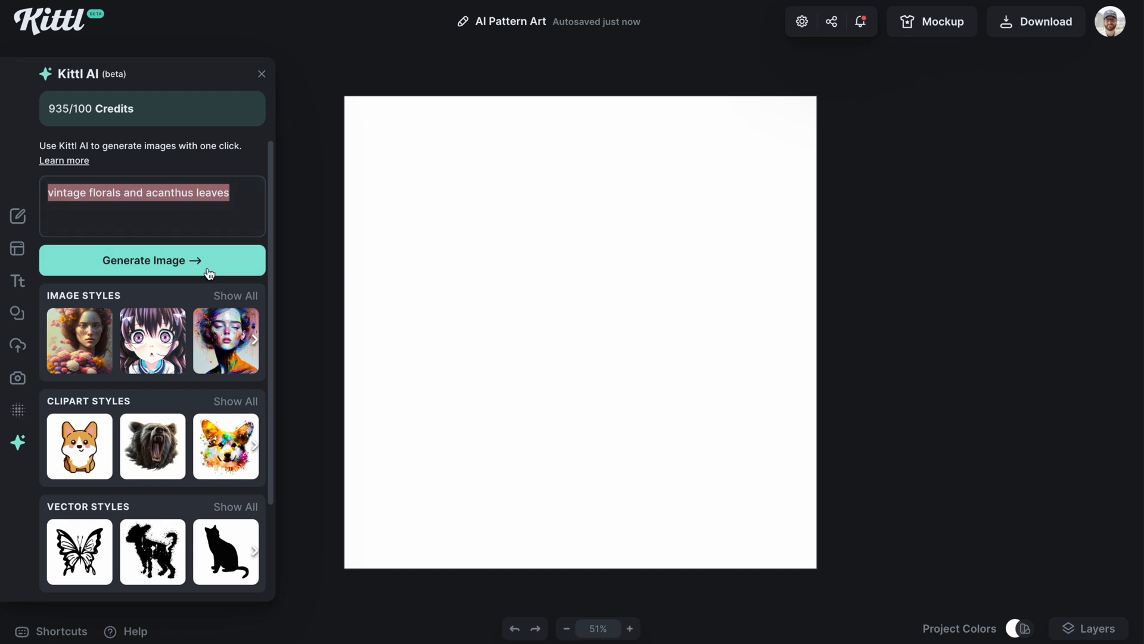
{"action": "type", "text": "cat sil"}
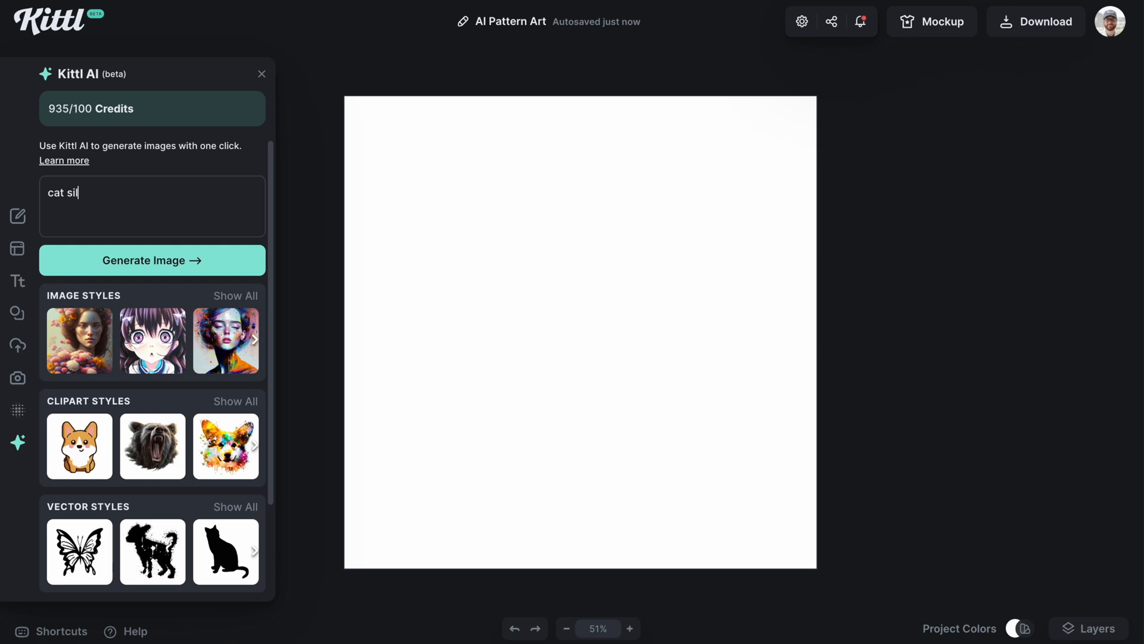
{"action": "type", "text": "houettes"}
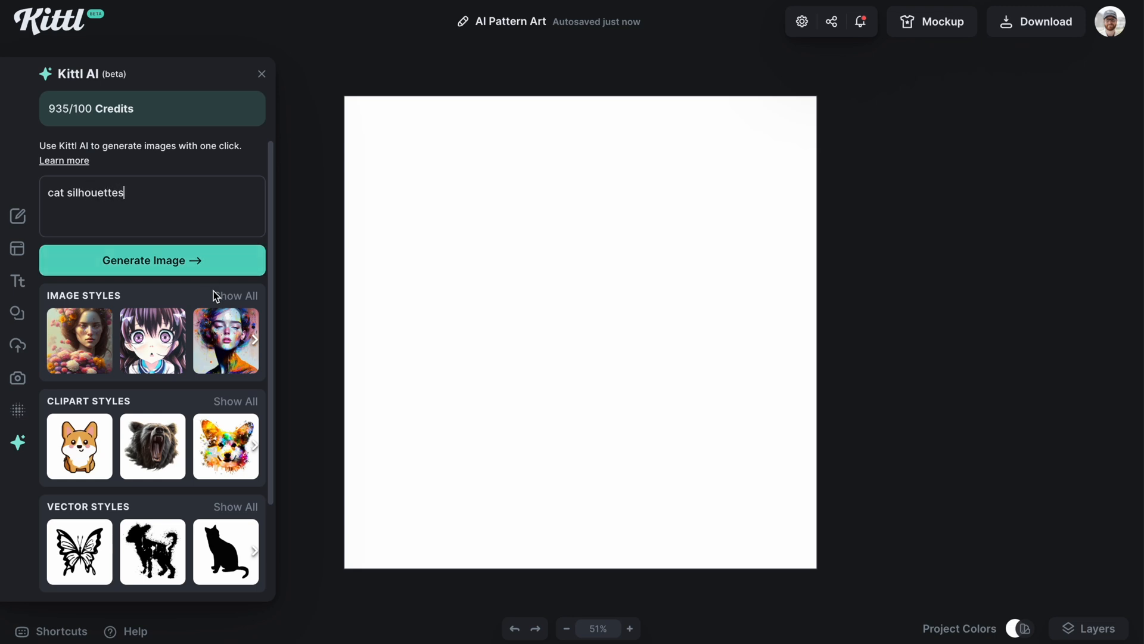
{"action": "left_click", "coordinate": [197, 259]}
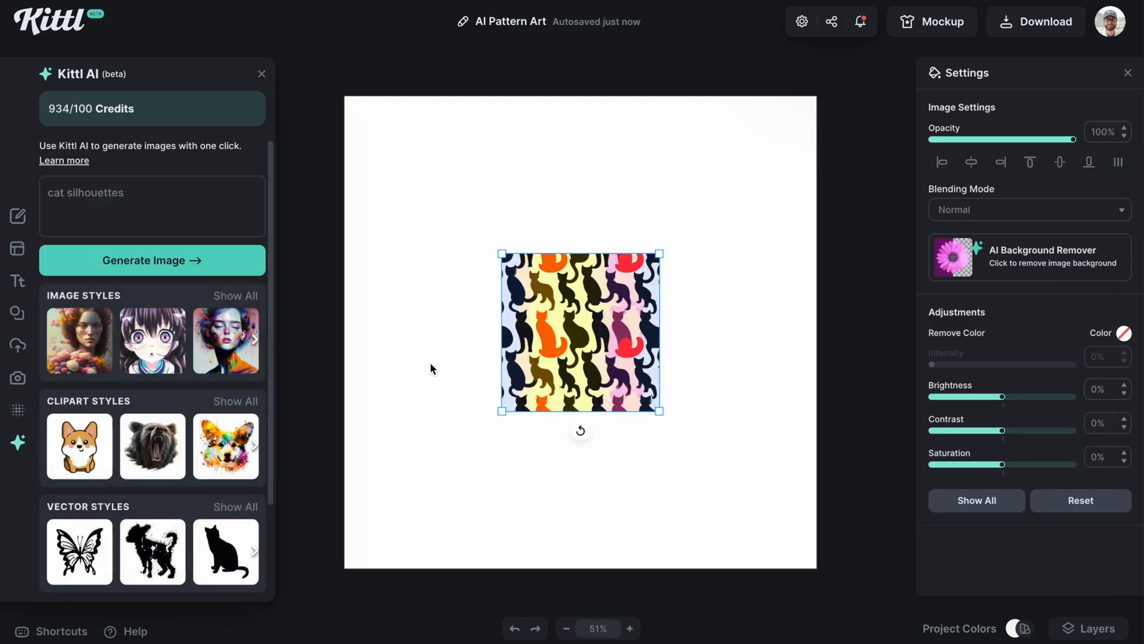
{"action": "left_click_drag", "start_coordinate": [610, 355], "coordinate": [701, 248]}
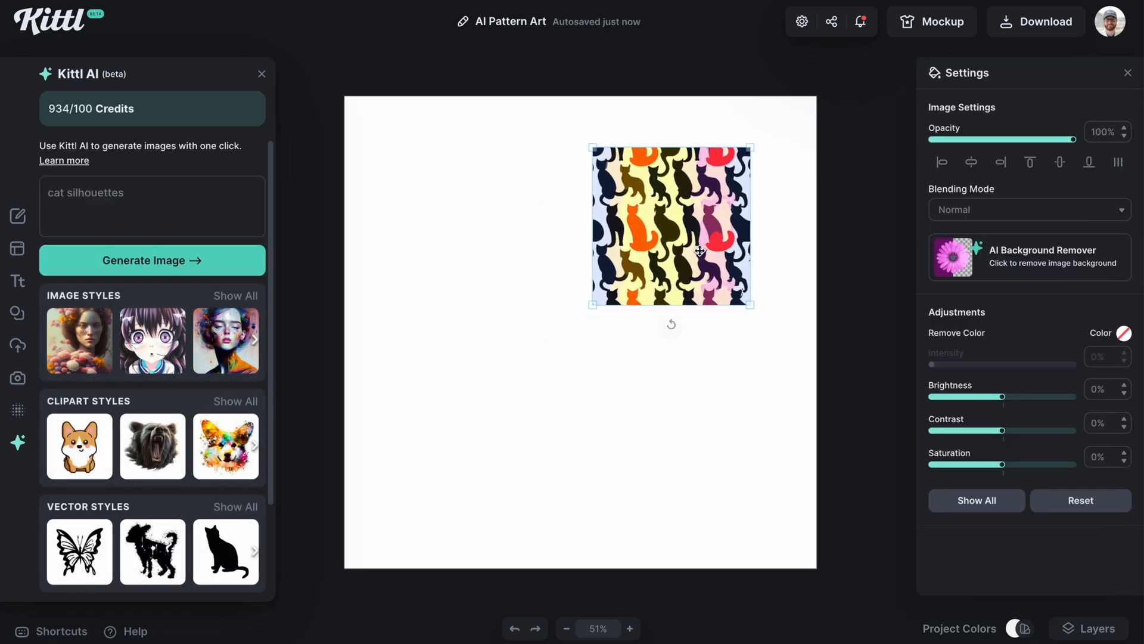
- Generate a Flat pattern from the prompt "apples and oranges" and place it beside the cat silhouettes pattern
{"action": "triple_click", "coordinate": [167, 201]}
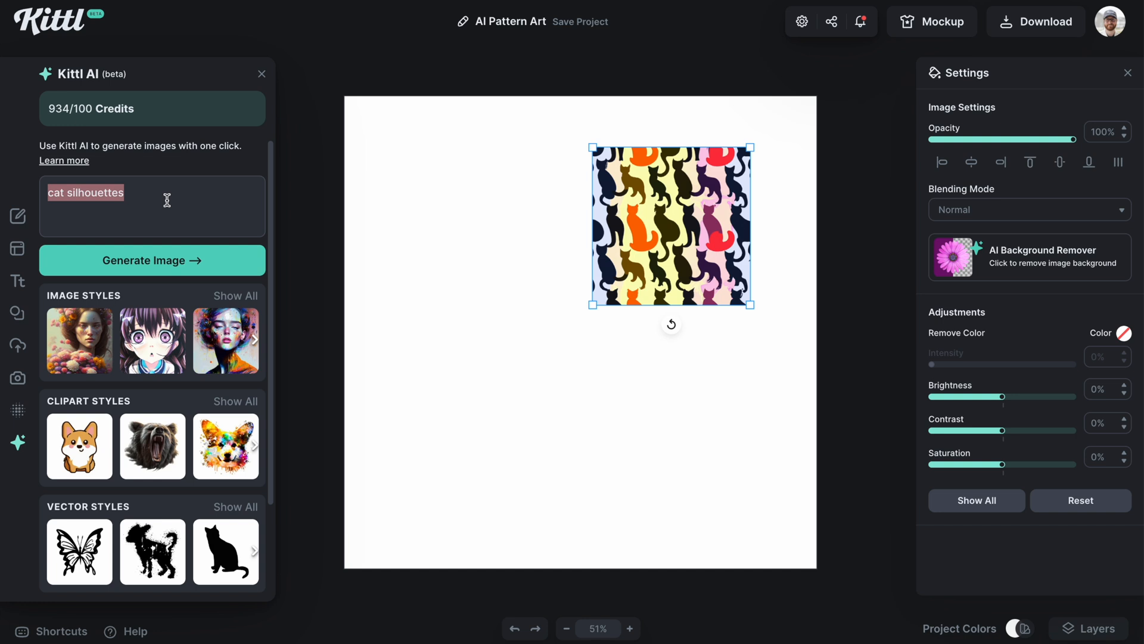
{"action": "type", "text": "apples and oranges"}
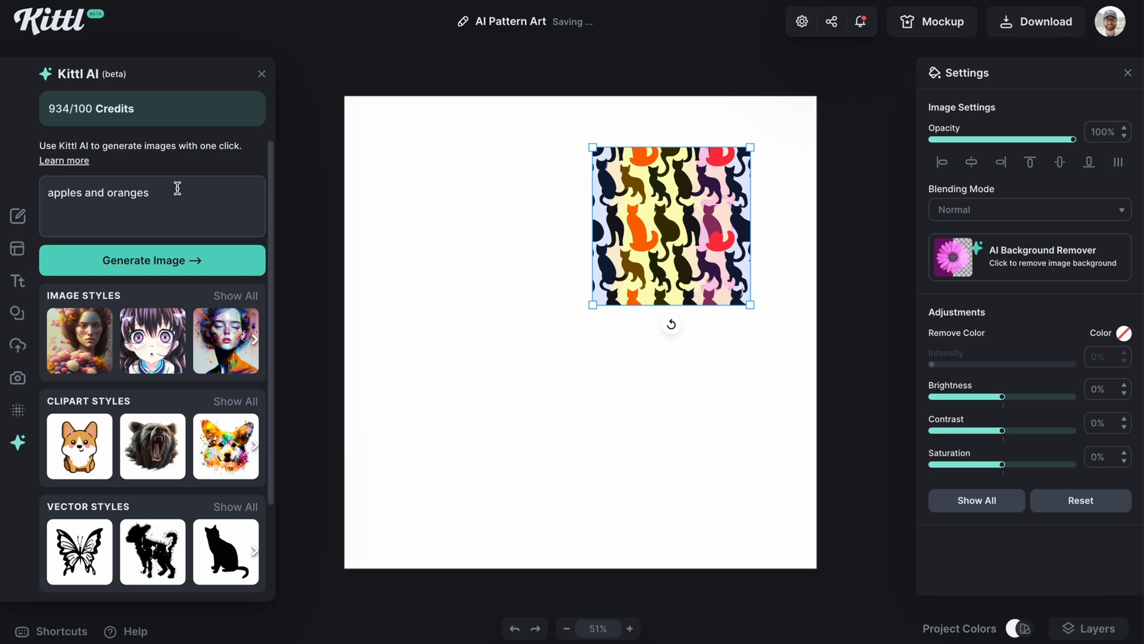
{"action": "left_click", "coordinate": [174, 259]}
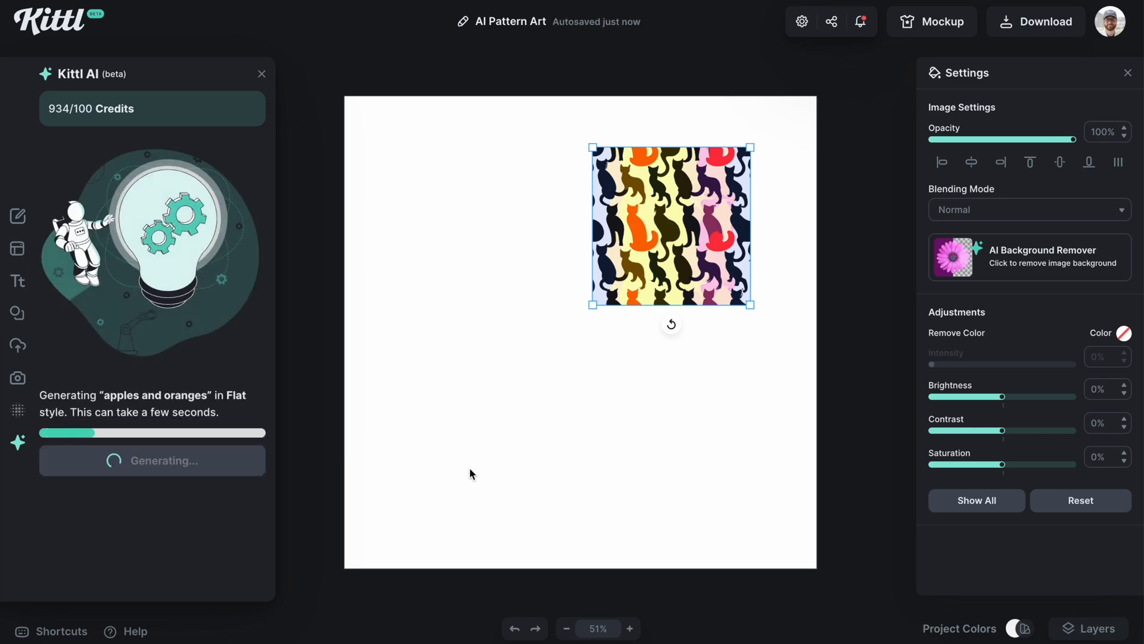
{"action": "left_click_drag", "start_coordinate": [631, 377], "coordinate": [555, 341]}
{"action": "left_click_drag", "start_coordinate": [529, 287], "coordinate": [517, 271]}
- Generate a Flat pattern from the prompt "top hats and gloves" and place it below the cat silhouettes pattern
{"action": "triple_click", "coordinate": [220, 192]}
{"action": "type", "text": "tio op "}
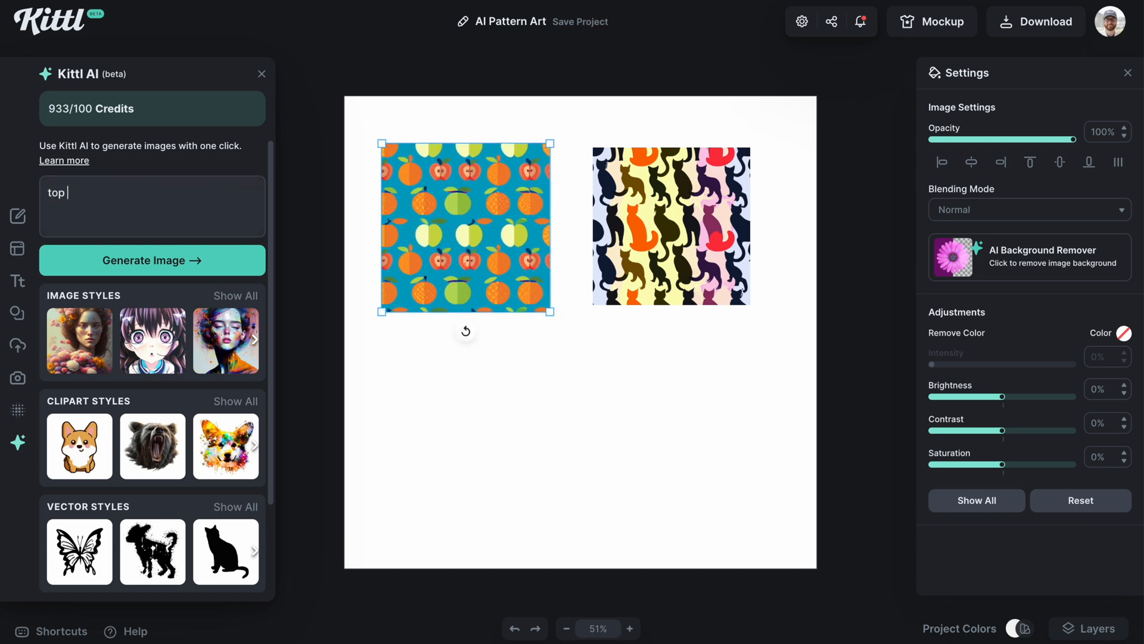
{"action": "type", "text": "hats and gloves"}
{"action": "left_click", "coordinate": [189, 257]}
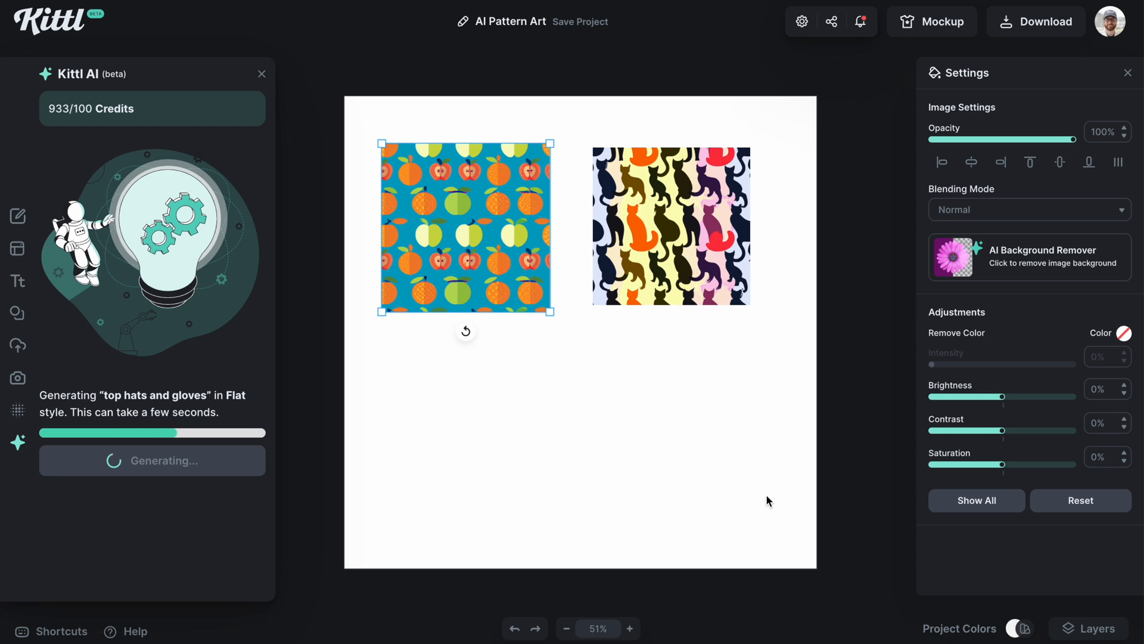
{"action": "left_click_drag", "start_coordinate": [617, 336], "coordinate": [708, 437]}
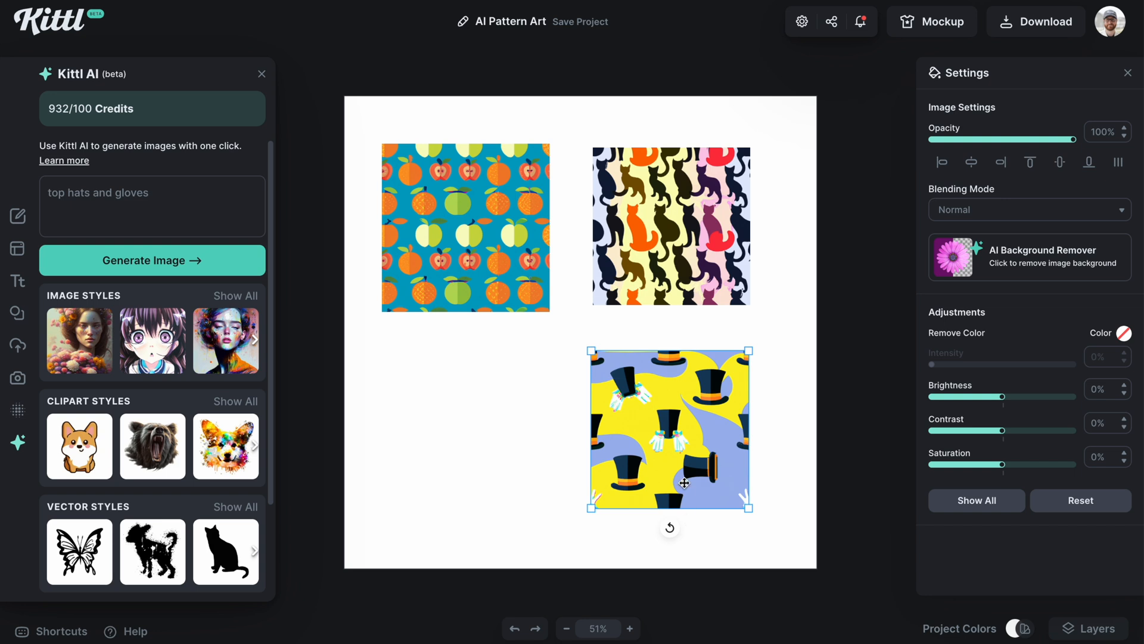
- Delete the three Flat patterns from the canvas
{"action": "key", "text": "Delete"}
{"action": "left_click_drag", "start_coordinate": [549, 375], "coordinate": [633, 255]}
{"action": "left_click_drag", "start_coordinate": [499, 348], "coordinate": [606, 257]}
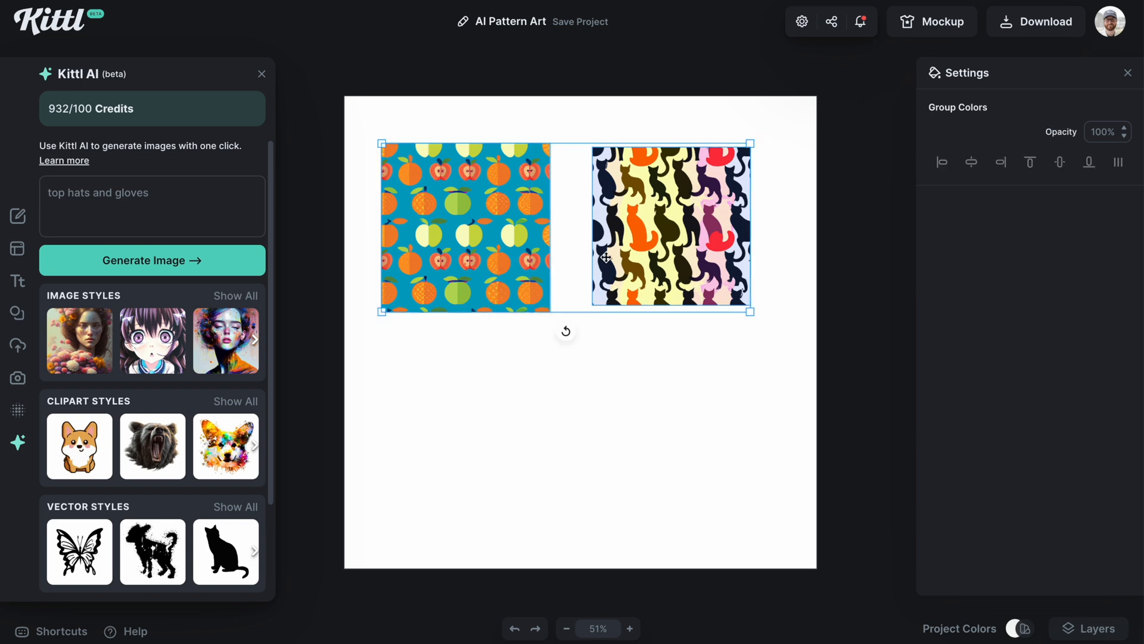
{"action": "key", "text": "Delete"}
- Clear the prompt and choose the Texture pattern style
{"action": "left_click_drag", "start_coordinate": [151, 192], "coordinate": [46, 192]}
{"action": "key", "text": "BackSpace"}
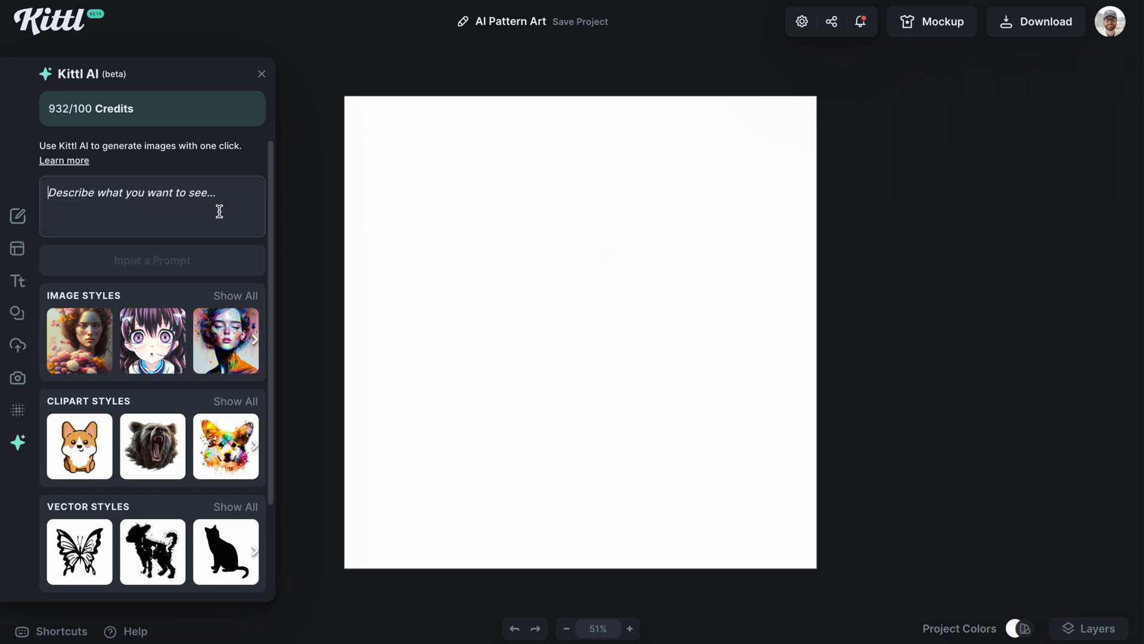
{"action": "scroll", "coordinate": [245, 409], "scroll_direction": "down", "scroll_amount": 2}
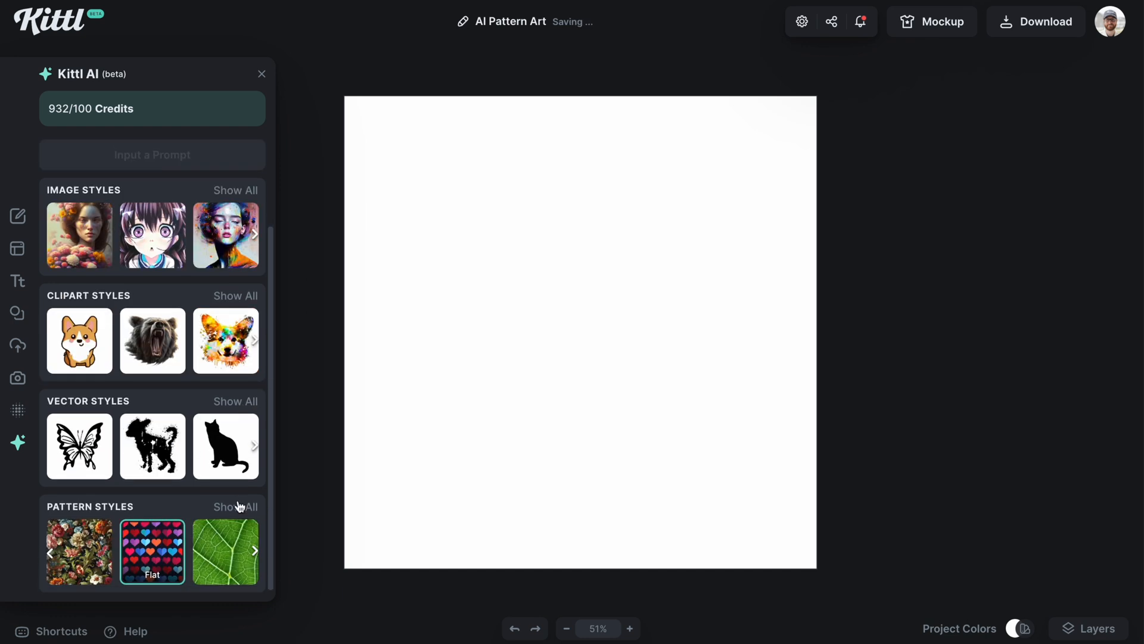
{"action": "left_click", "coordinate": [238, 506]}
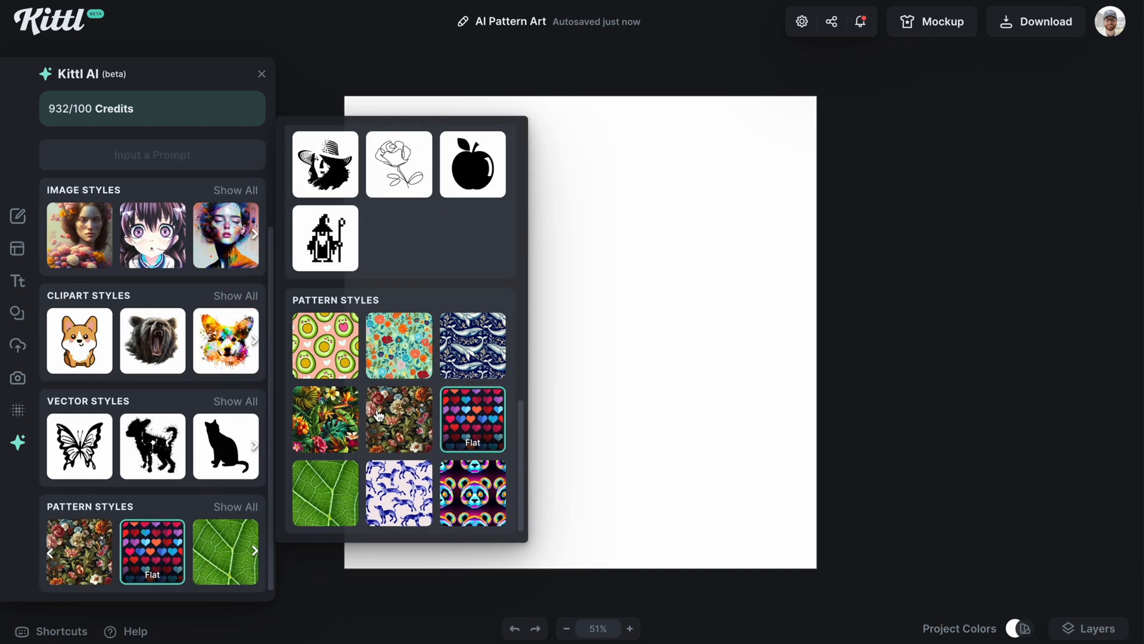
{"action": "left_click", "coordinate": [322, 487]}
- Generate a Texture image from the prompt "tan cotton linen", enlarge it slightly and place it in the upper-right area of the canvas
{"action": "left_click", "coordinate": [140, 199]}
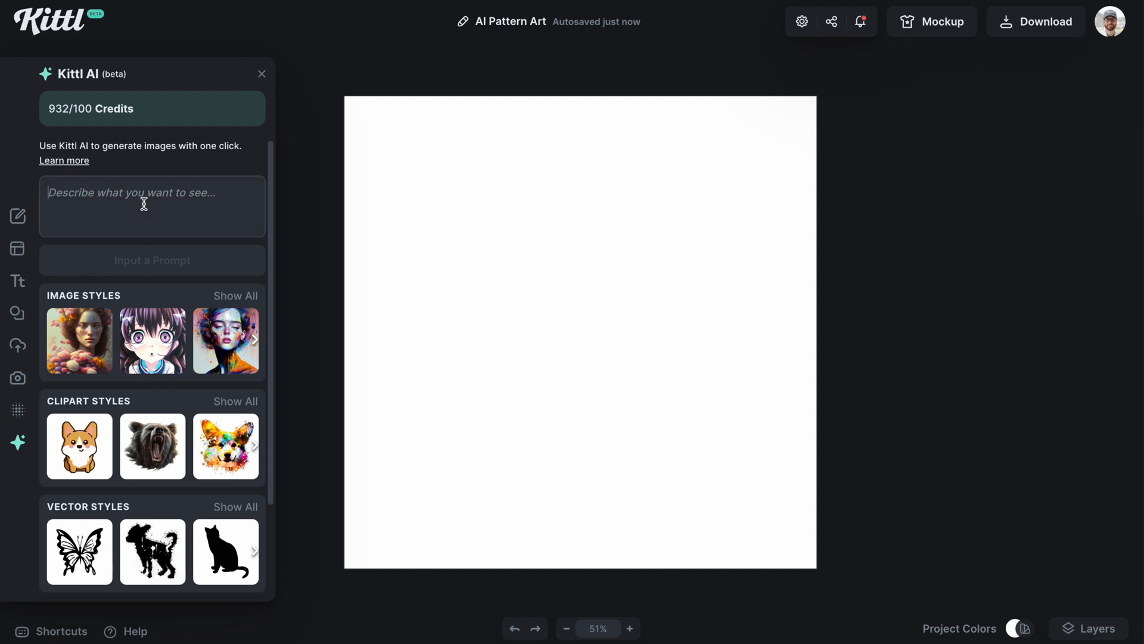
{"action": "type", "text": "cotton linene"}
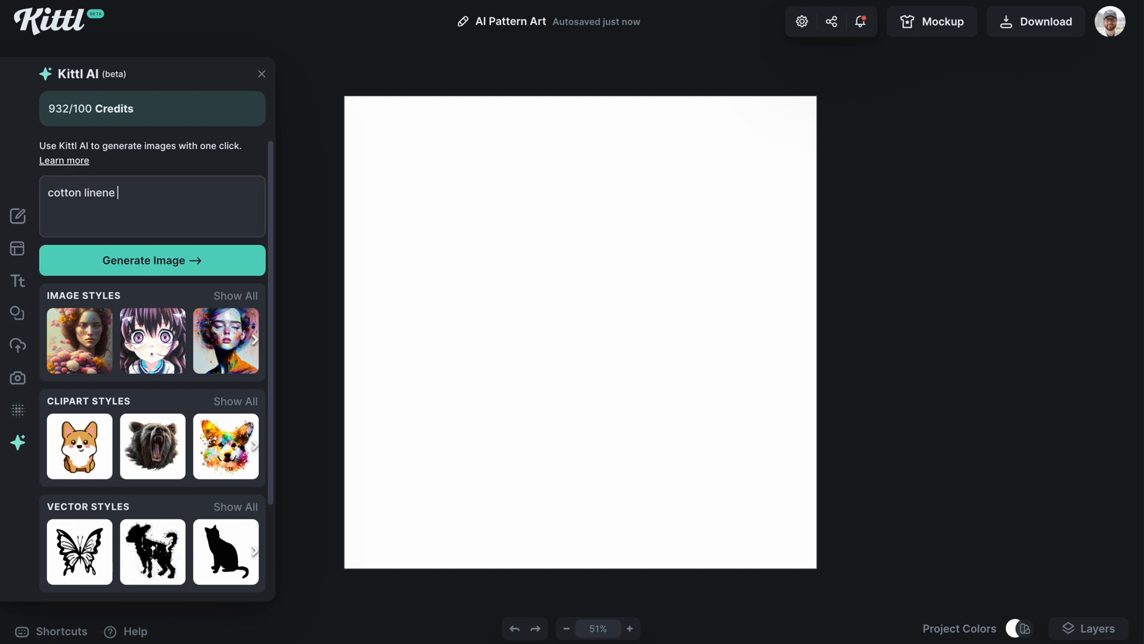
{"action": "key", "text": "BackSpace"}
{"action": "type", "text": "tan"}
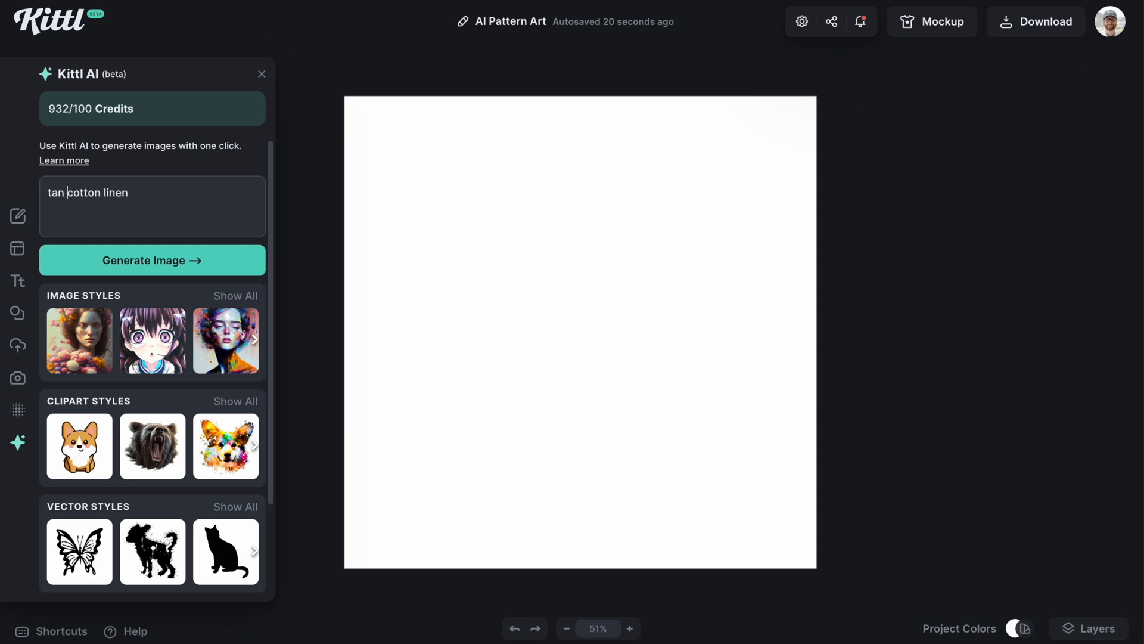
{"action": "left_click", "coordinate": [132, 258]}
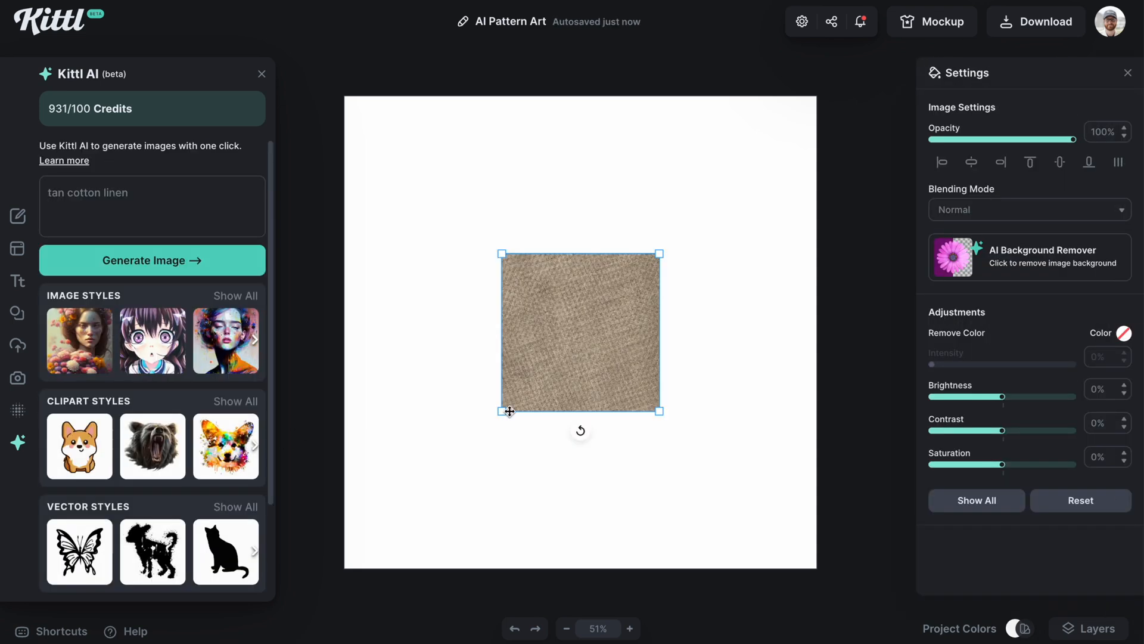
{"action": "mouse_move", "coordinate": [484, 427]}
{"action": "left_mouse_down"}
{"action": "mouse_move", "coordinate": [434, 480]}
{"action": "mouse_move", "coordinate": [483, 432]}
{"action": "left_mouse_up"}
{"action": "left_click_drag", "start_coordinate": [580, 365], "coordinate": [679, 254]}
- Generate a Texture image from the prompt "brown paper bag" and place it beside the linen texture
{"action": "triple_click", "coordinate": [129, 191]}
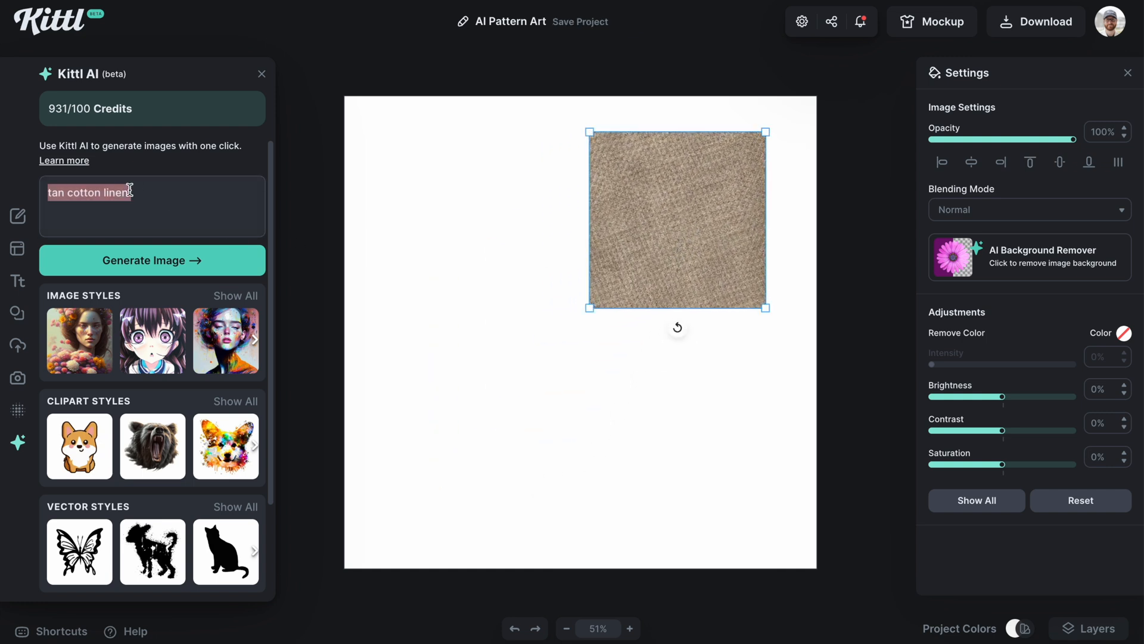
{"action": "type", "text": "brown paper bag"}
{"action": "key", "text": "Return"}
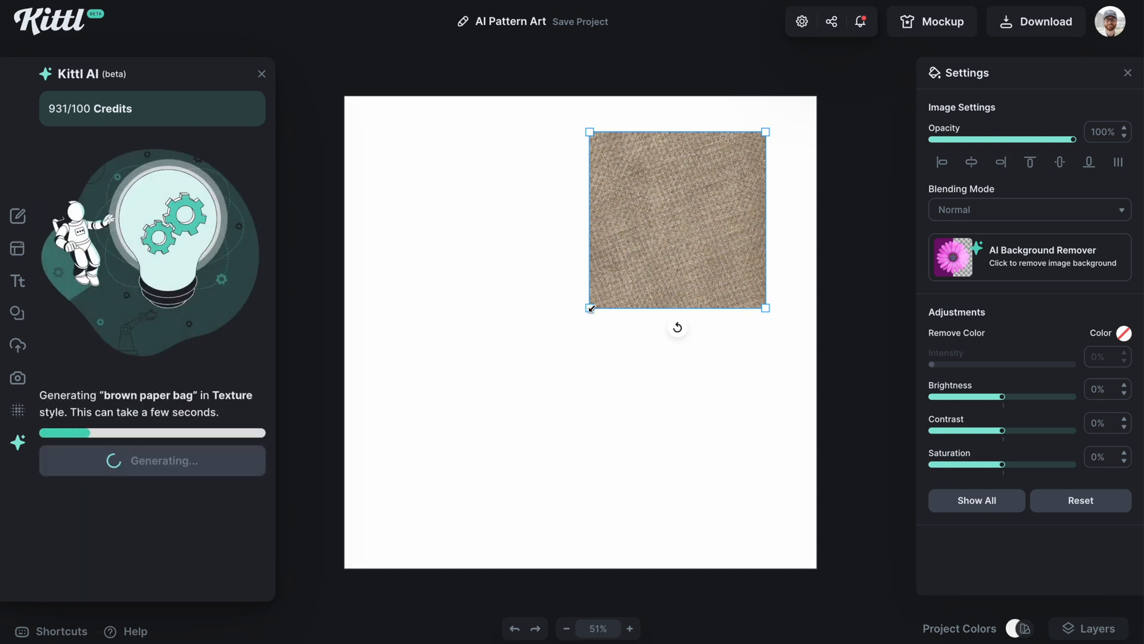
{"action": "left_click_drag", "start_coordinate": [612, 375], "coordinate": [515, 277]}
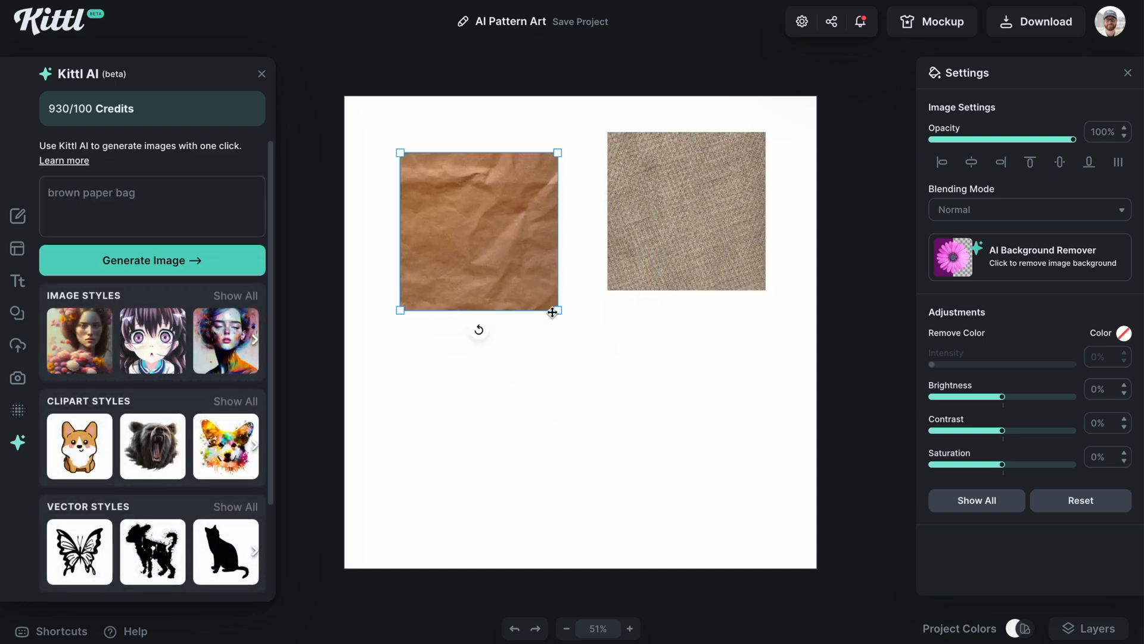
- Enlarge the brown paper texture over the linen texture and try the Color Burn blending mode on it
{"action": "left_click_drag", "start_coordinate": [553, 313], "coordinate": [686, 439]}
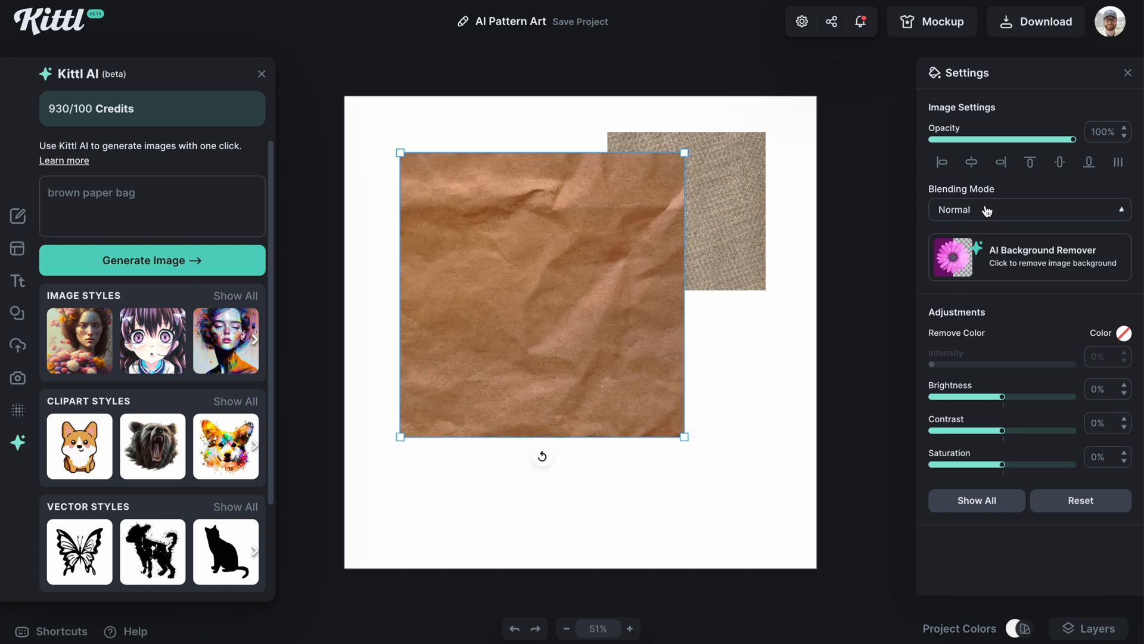
{"action": "left_click", "coordinate": [987, 211]}
{"action": "left_click", "coordinate": [969, 271]}
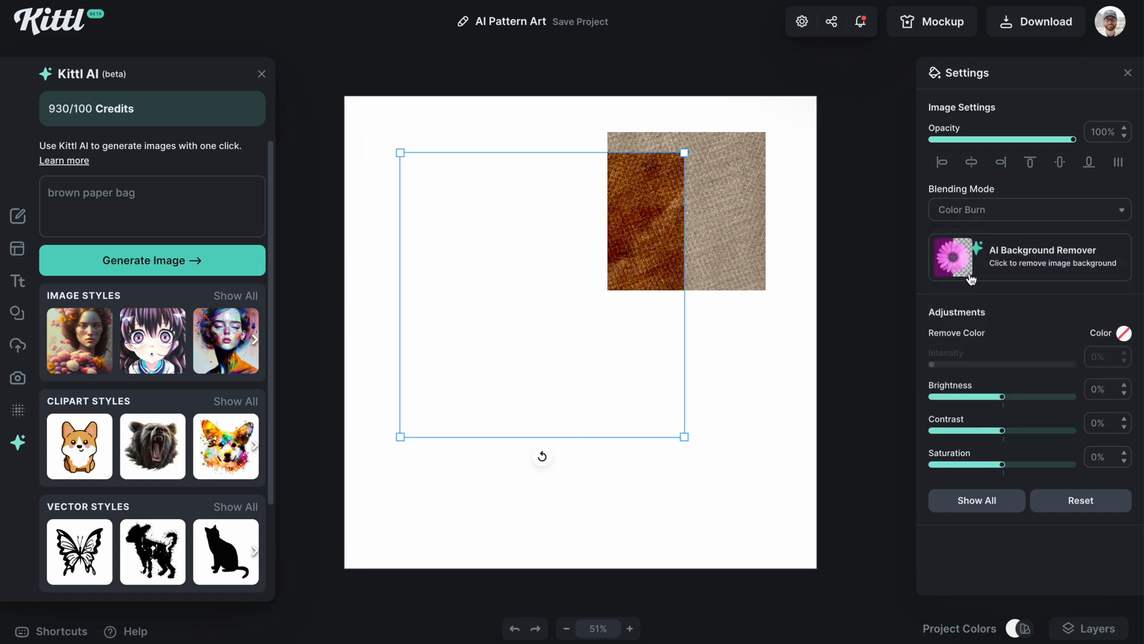
{"action": "mouse_move", "coordinate": [632, 237]}
{"action": "left_mouse_down"}
{"action": "mouse_move", "coordinate": [676, 208]}
{"action": "mouse_move", "coordinate": [761, 205]}
{"action": "mouse_move", "coordinate": [738, 181]}
{"action": "mouse_move", "coordinate": [655, 236]}
{"action": "left_mouse_up"}
- Set the brown paper texture's blending mode to Normal and shrink it to fit beside the linen texture
{"action": "left_click", "coordinate": [1013, 213]}
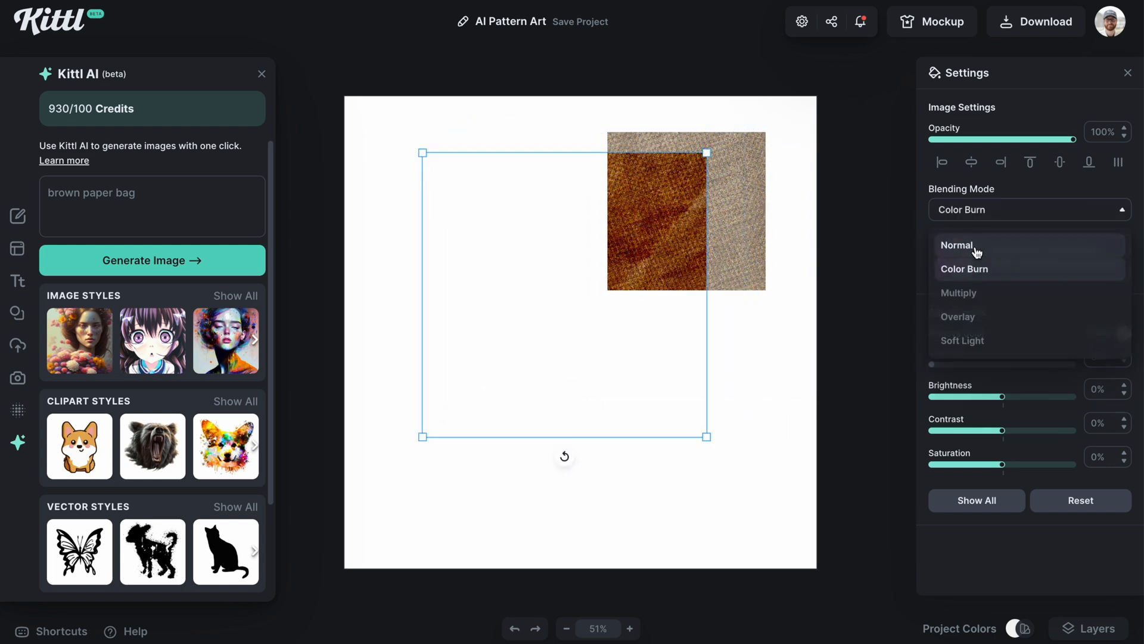
{"action": "left_click", "coordinate": [976, 244]}
{"action": "left_click_drag", "start_coordinate": [703, 439], "coordinate": [535, 260]}
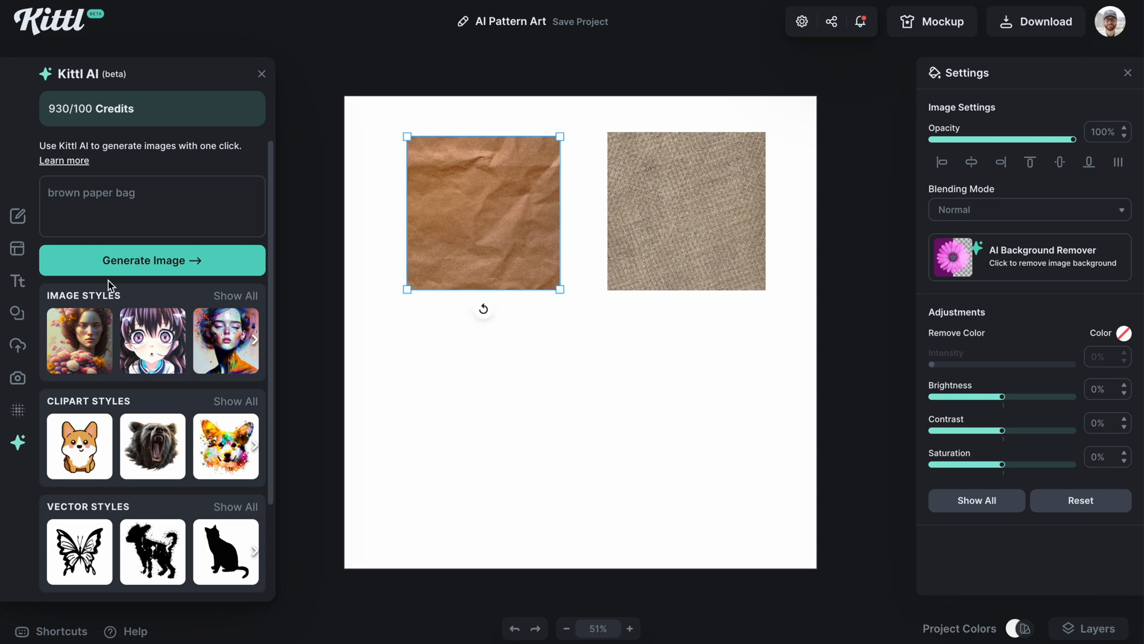
- Clear the prompt and choose the Indigo pattern style
{"action": "scroll", "coordinate": [173, 360], "scroll_direction": "down", "scroll_amount": 2}
{"action": "scroll", "coordinate": [169, 392], "scroll_direction": "up", "scroll_amount": 2}
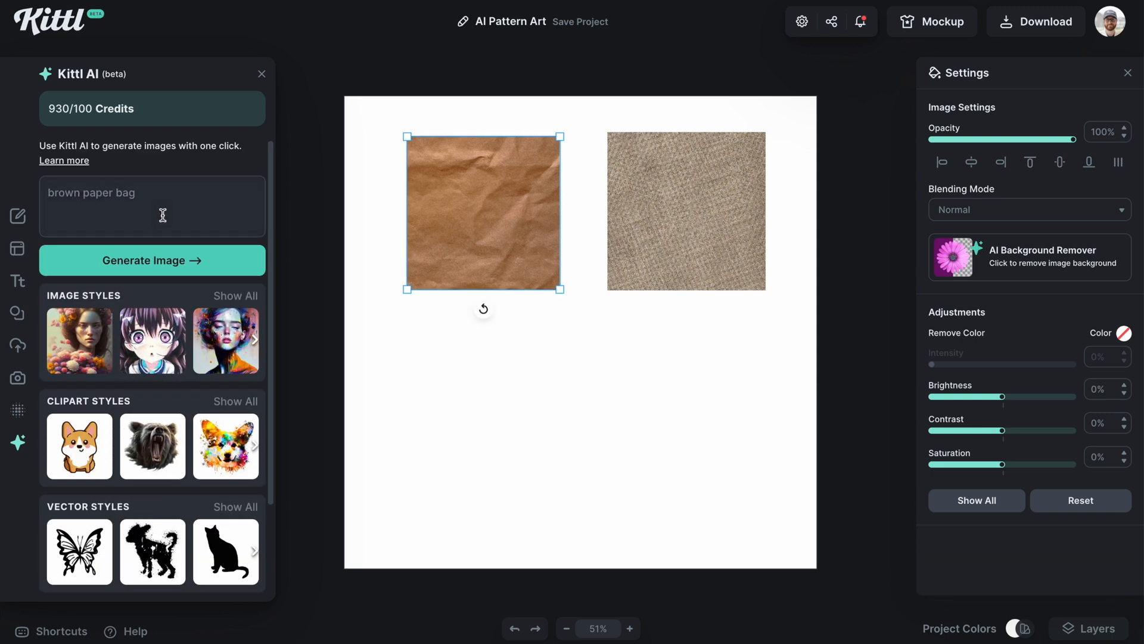
{"action": "triple_click", "coordinate": [179, 201]}
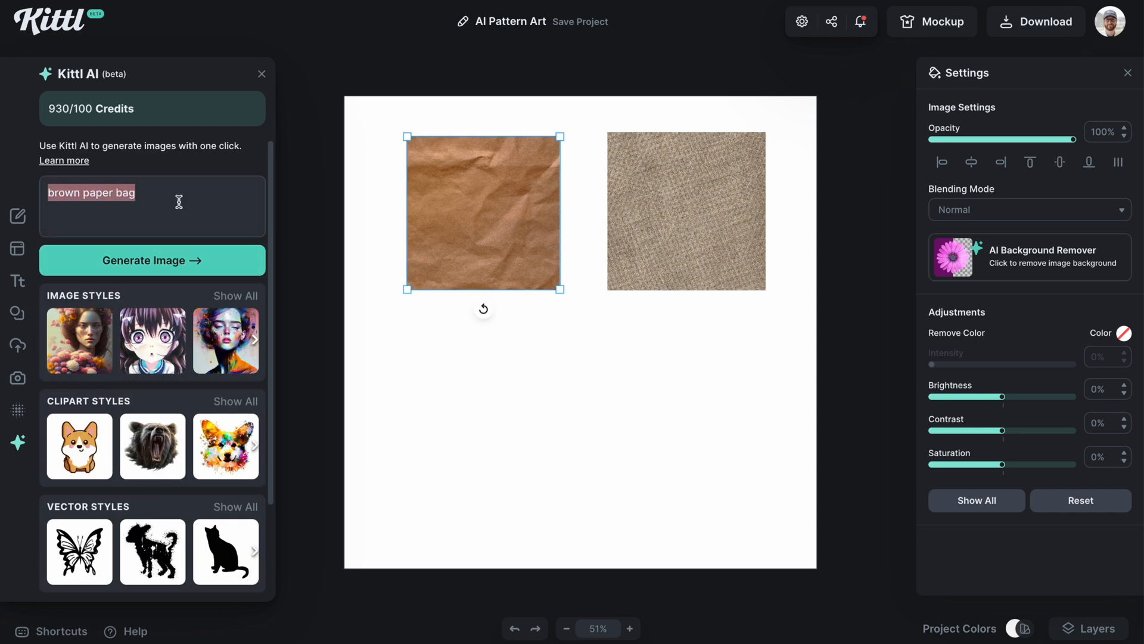
{"action": "key", "text": "BackSpace"}
{"action": "scroll", "coordinate": [206, 262], "scroll_direction": "down", "scroll_amount": 2}
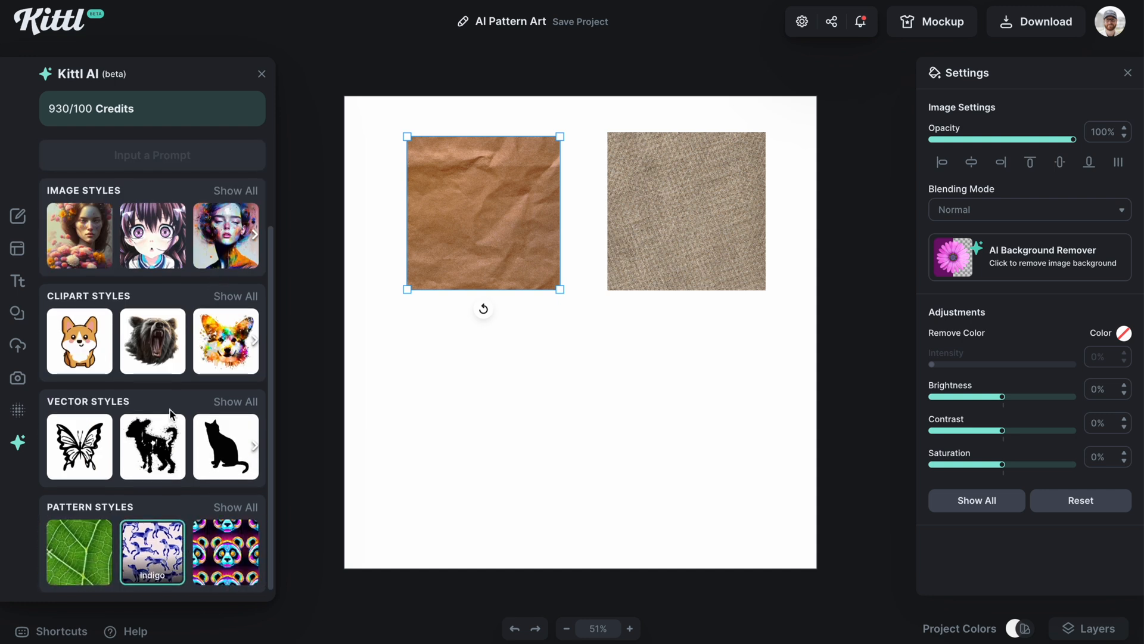
{"action": "scroll", "coordinate": [169, 409], "scroll_direction": "up", "scroll_amount": 2}
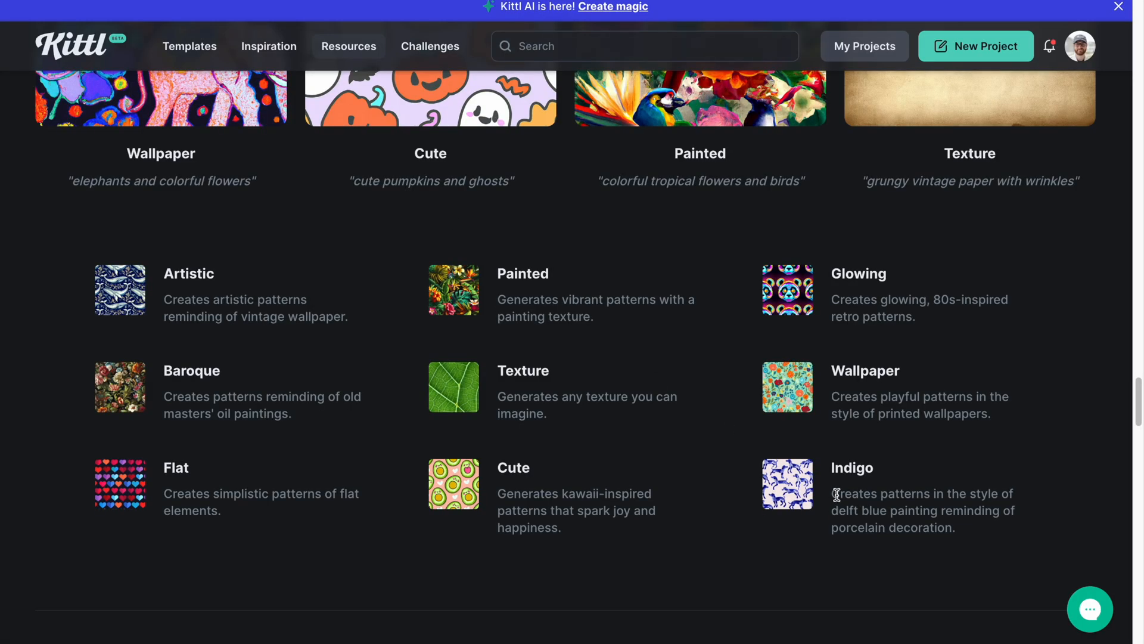
- Read the description of the Indigo style on Kittl's AI pattern styles page
{"action": "left_click_drag", "start_coordinate": [837, 495], "coordinate": [958, 526]}
{"action": "left_click", "coordinate": [976, 530]}
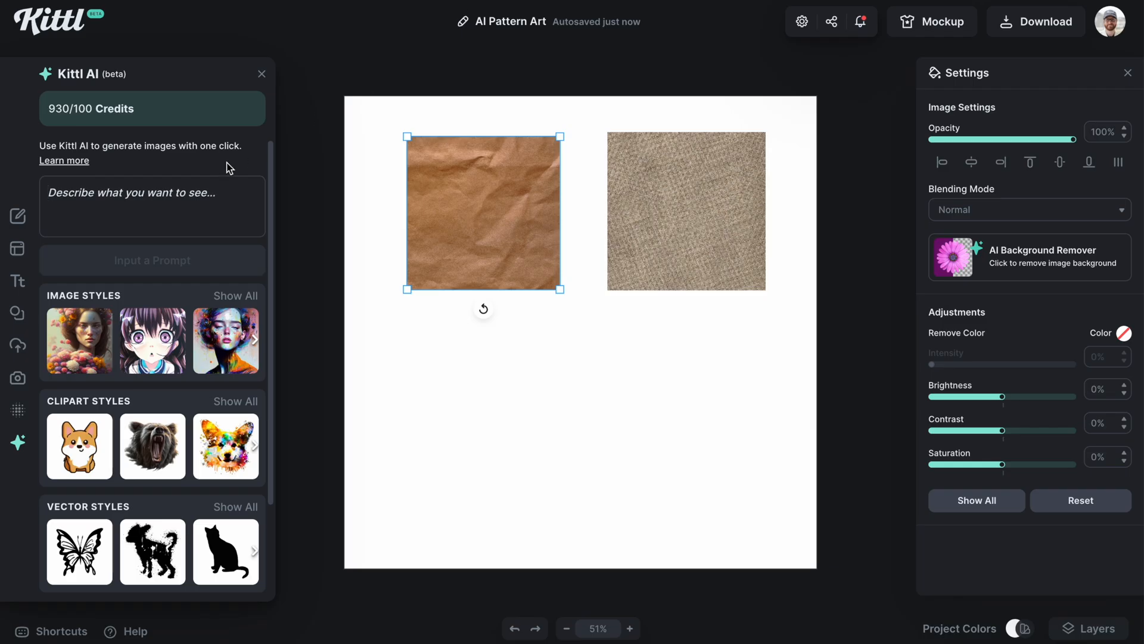
- Start generating an Indigo pattern from the prompt "tea cup set" and delete the brown paper and linen textures from the canvas
{"action": "left_click", "coordinate": [228, 197]}
{"action": "type", "text": "tea cup set"}
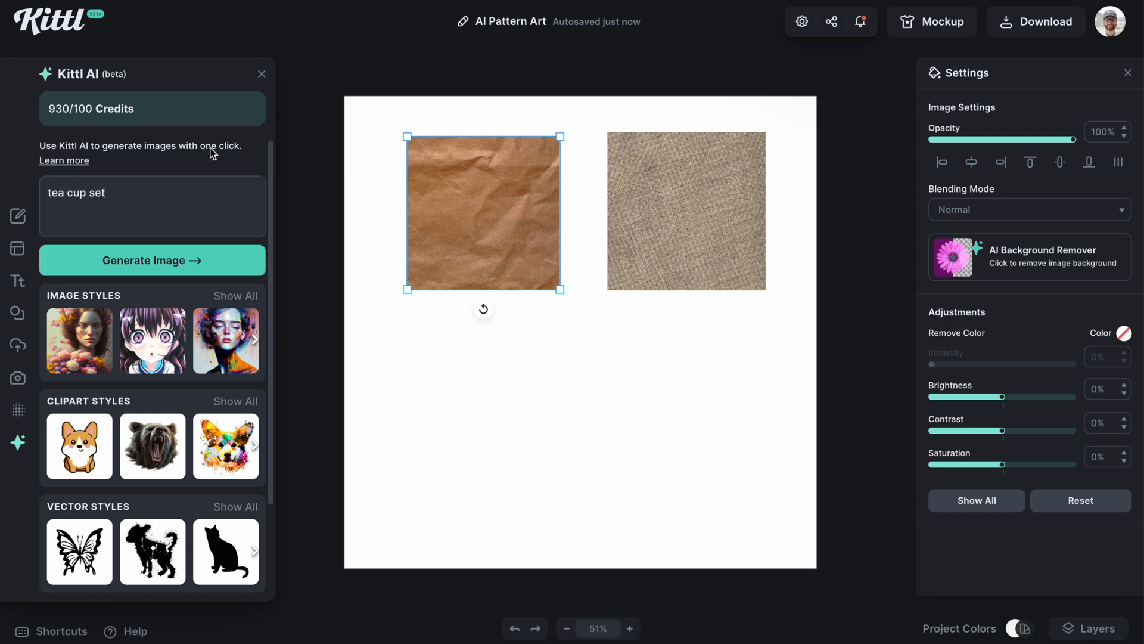
{"action": "left_click", "coordinate": [577, 352]}
{"action": "left_click_drag", "start_coordinate": [624, 354], "coordinate": [513, 238]}
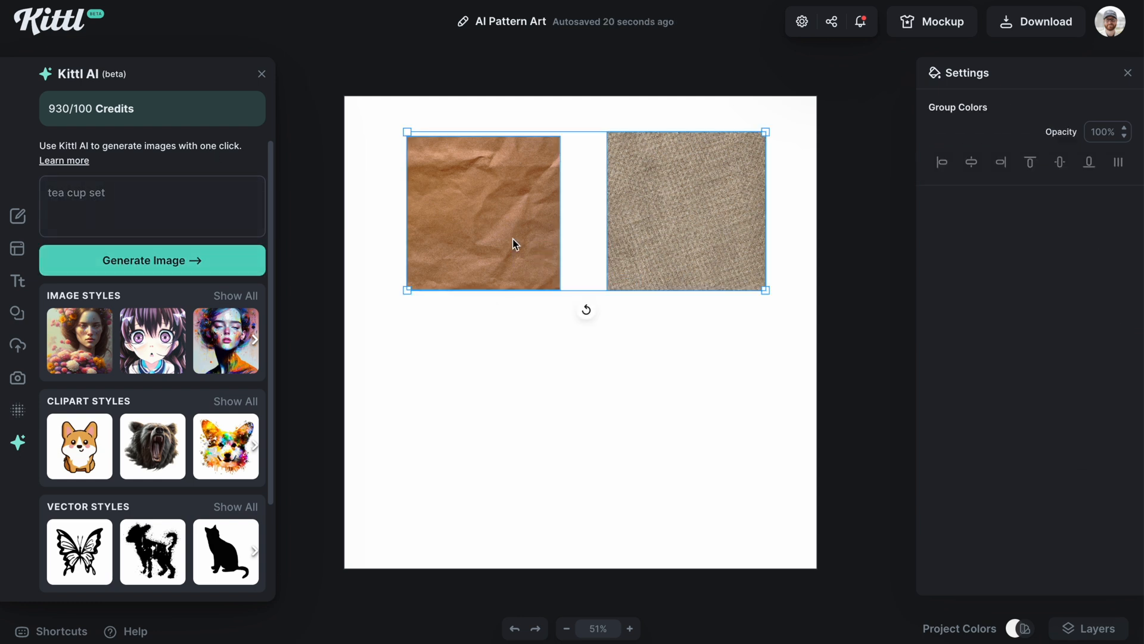
{"action": "key", "text": "Delete"}
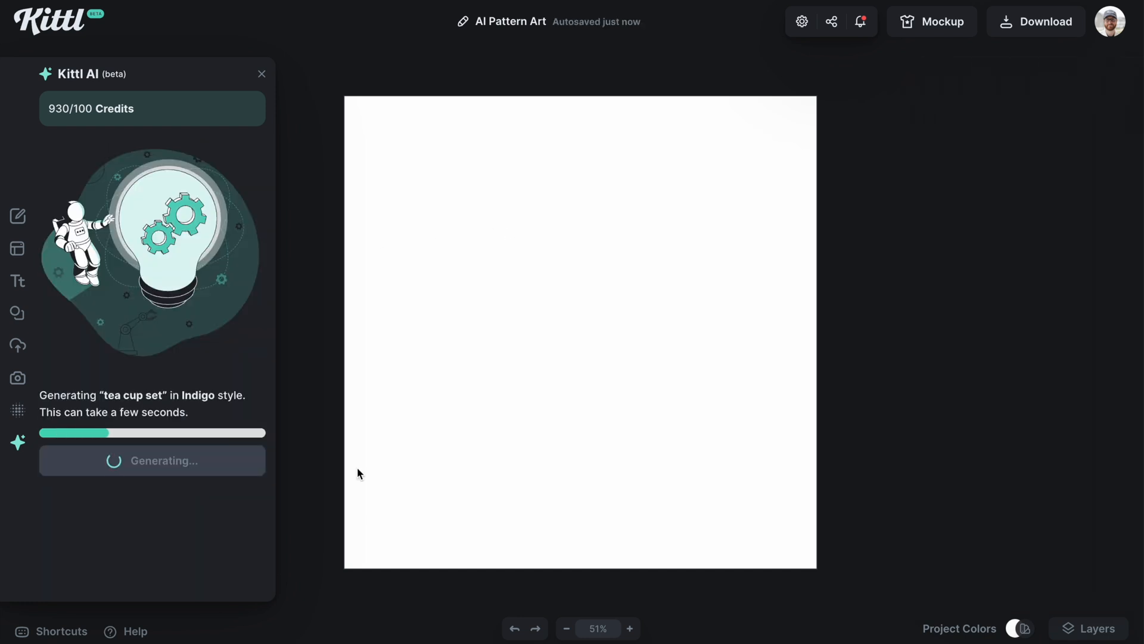
- Place the tea cup pattern in the canvas's upper-right area and shrink it slightly
{"action": "left_click_drag", "start_coordinate": [594, 357], "coordinate": [708, 241]}
{"action": "mouse_move", "coordinate": [612, 295]}
{"action": "left_mouse_down"}
{"action": "mouse_move", "coordinate": [636, 281]}
{"action": "mouse_move", "coordinate": [623, 276]}
{"action": "left_mouse_up"}
- Generate an Indigo pattern from the prompt "great blue whales" and place it, reduced in size, beside the tea cup pattern
{"action": "left_click", "coordinate": [91, 207]}
{"action": "key", "text": "ctrl+a"}
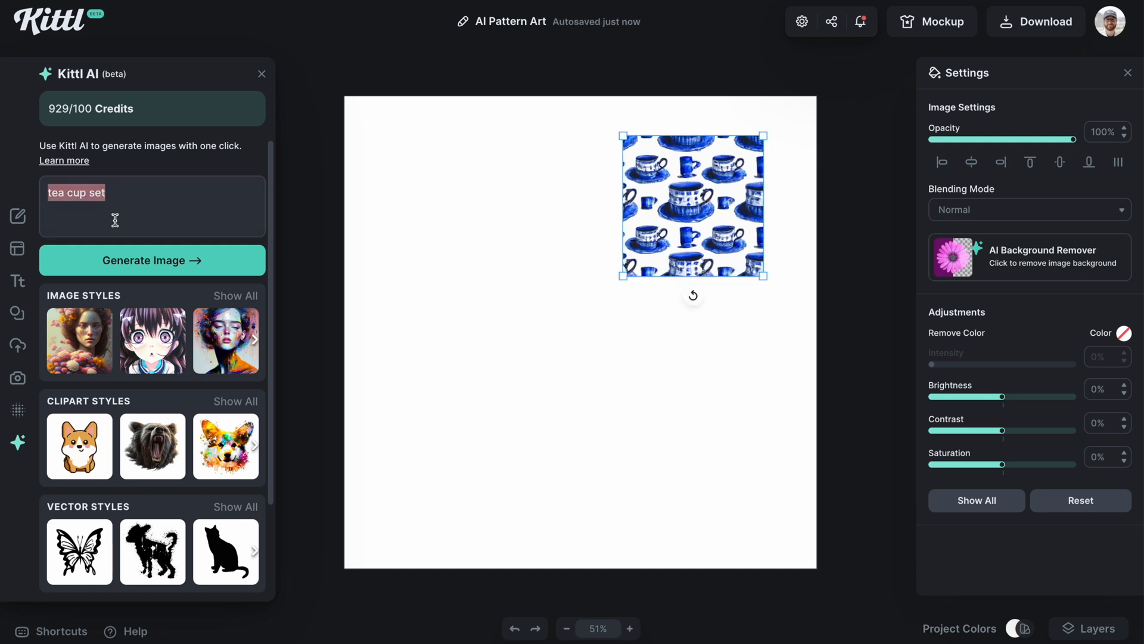
{"action": "type", "text": "gre"}
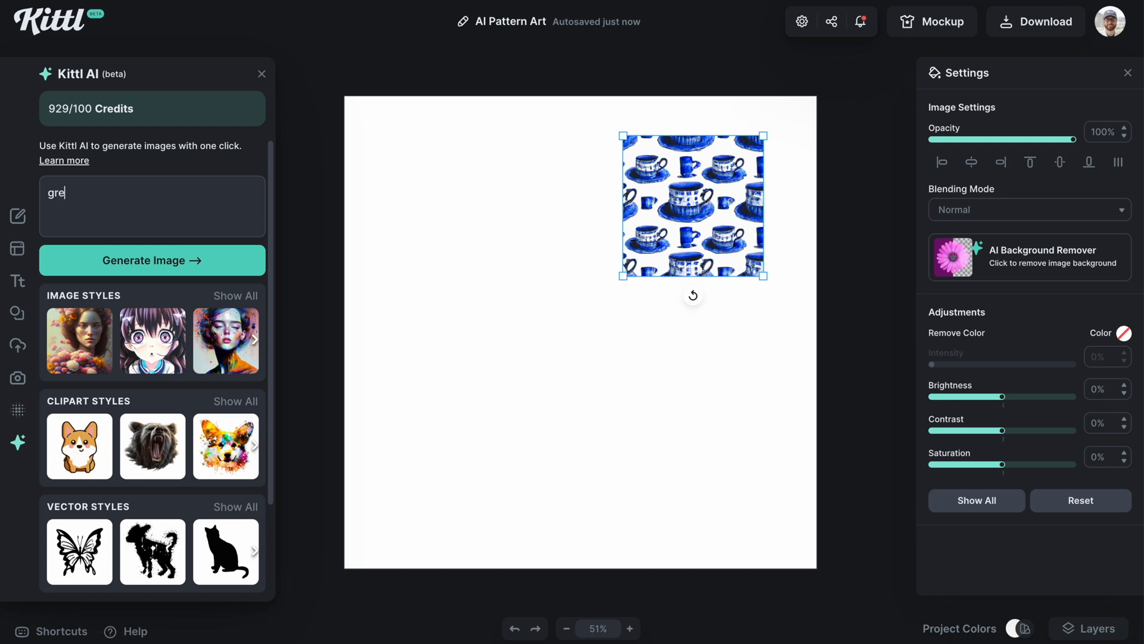
{"action": "type", "text": "at blue whales"}
{"action": "left_click", "coordinate": [112, 259]}
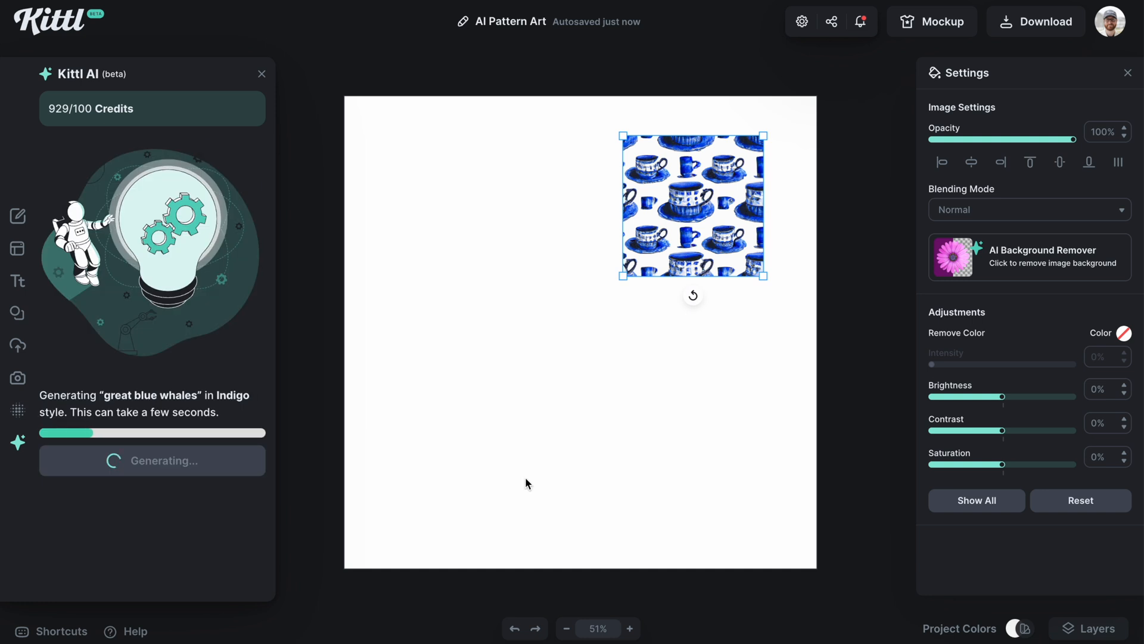
{"action": "left_click_drag", "start_coordinate": [575, 370], "coordinate": [490, 259]}
{"action": "left_click_drag", "start_coordinate": [571, 307], "coordinate": [491, 268]}
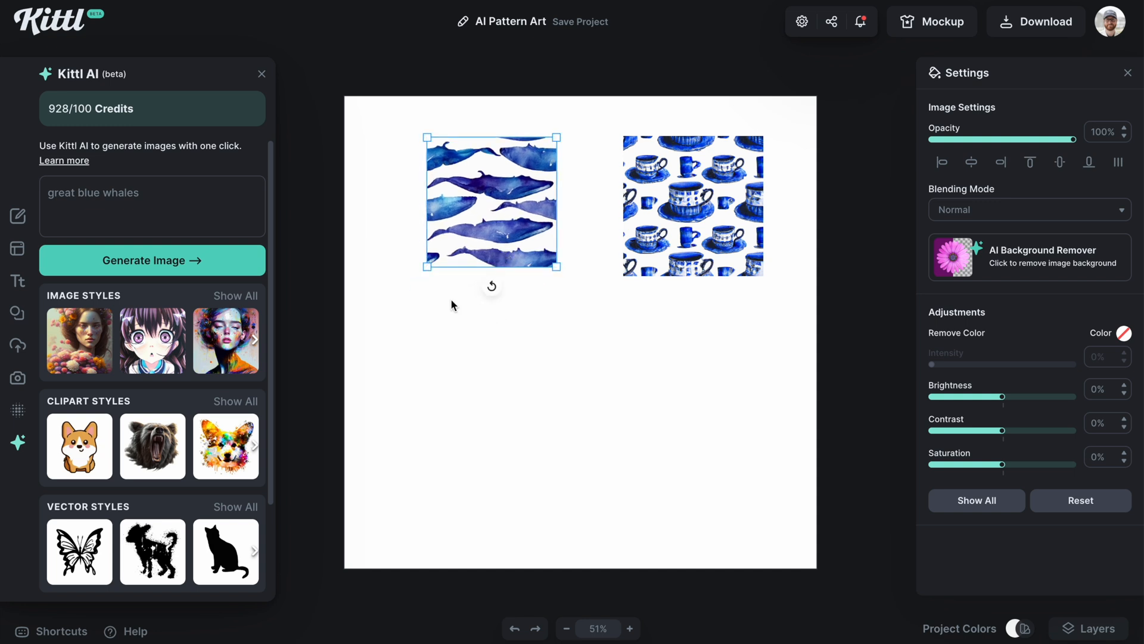
- Generate an Indigo pattern from the prompt "paw prints" and place it, reduced in size, below the whale pattern
{"action": "left_click", "coordinate": [200, 186]}
{"action": "key", "text": "super+a"}
{"action": "type", "text": "pa"}
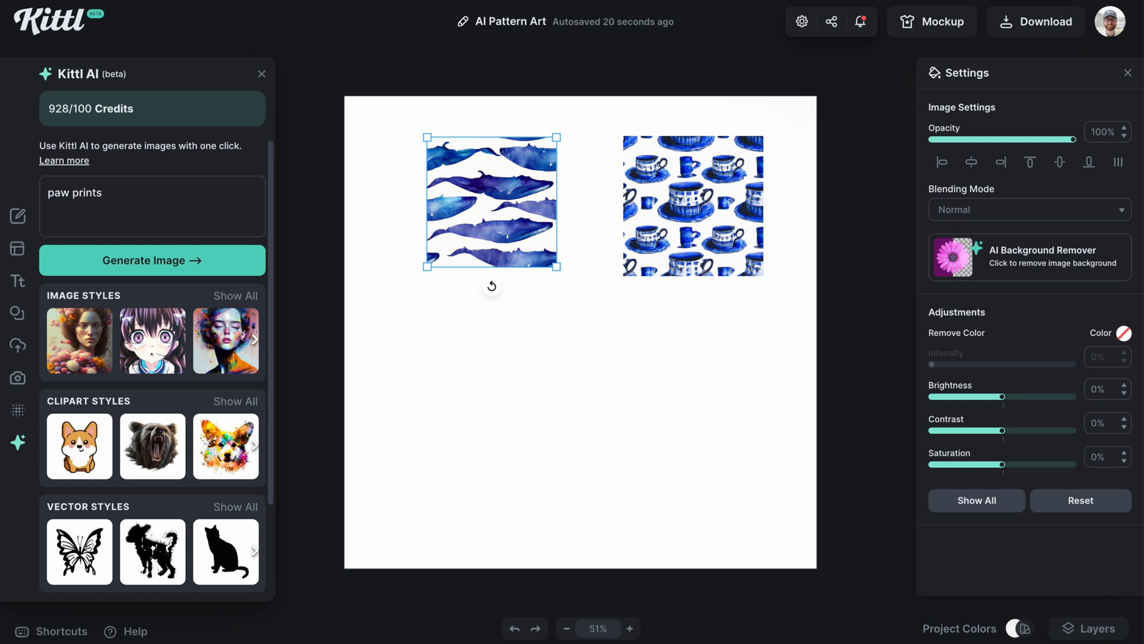
{"action": "key", "text": "Return"}
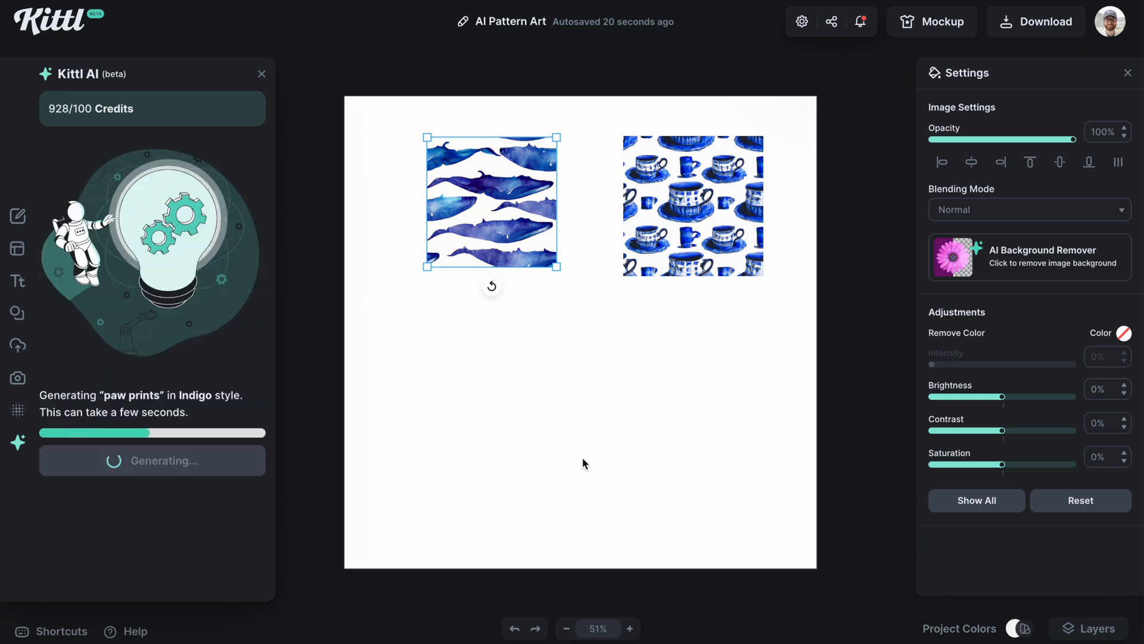
{"action": "left_click_drag", "start_coordinate": [658, 412], "coordinate": [498, 420]}
{"action": "left_click_drag", "start_coordinate": [468, 394], "coordinate": [514, 426]}
{"action": "left_click", "coordinate": [580, 507]}
- Delete the three Indigo patterns from the canvas and choose the pattern style with the neon panda thumbnail
{"action": "left_click_drag", "start_coordinate": [395, 205], "coordinate": [728, 428]}
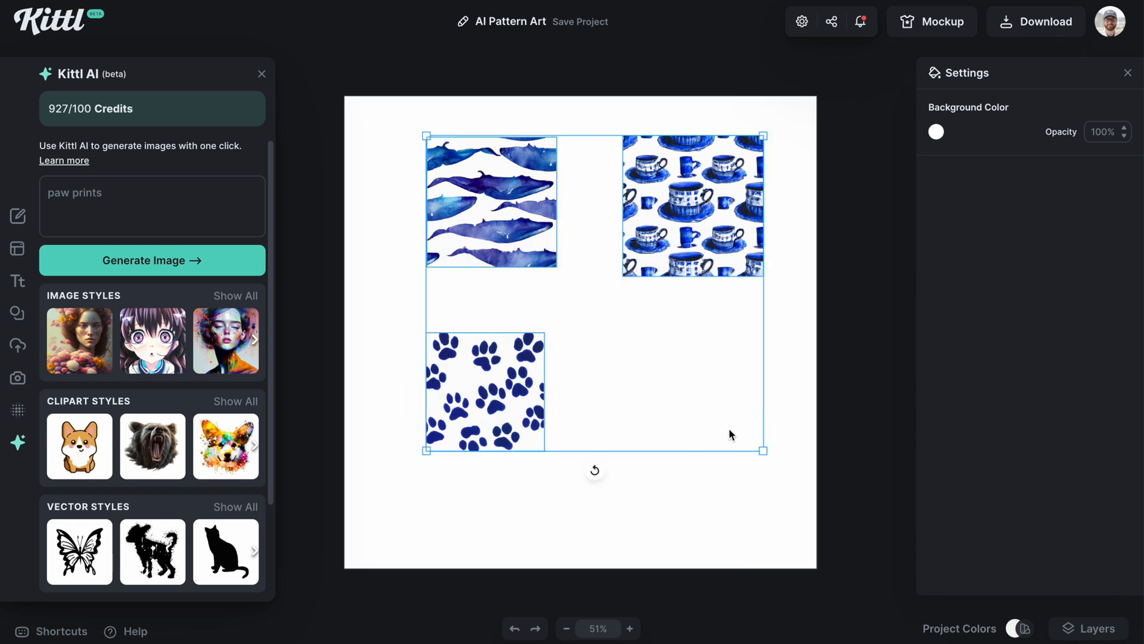
{"action": "key", "text": "Delete"}
{"action": "scroll", "coordinate": [214, 378], "scroll_direction": "down", "scroll_amount": 2}
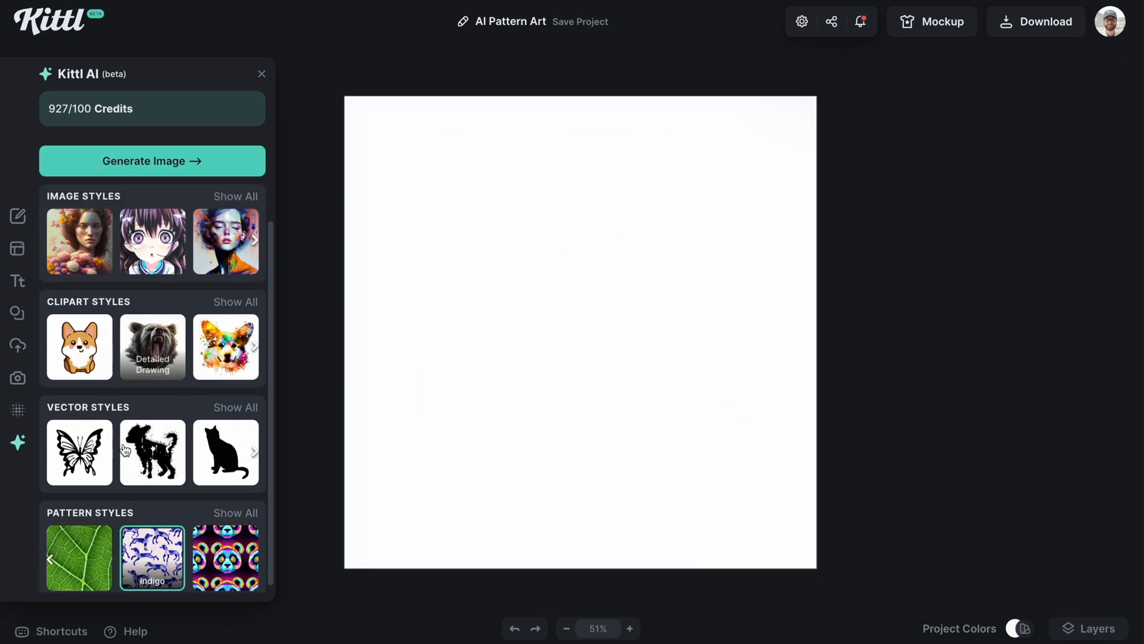
{"action": "left_click", "coordinate": [231, 511]}
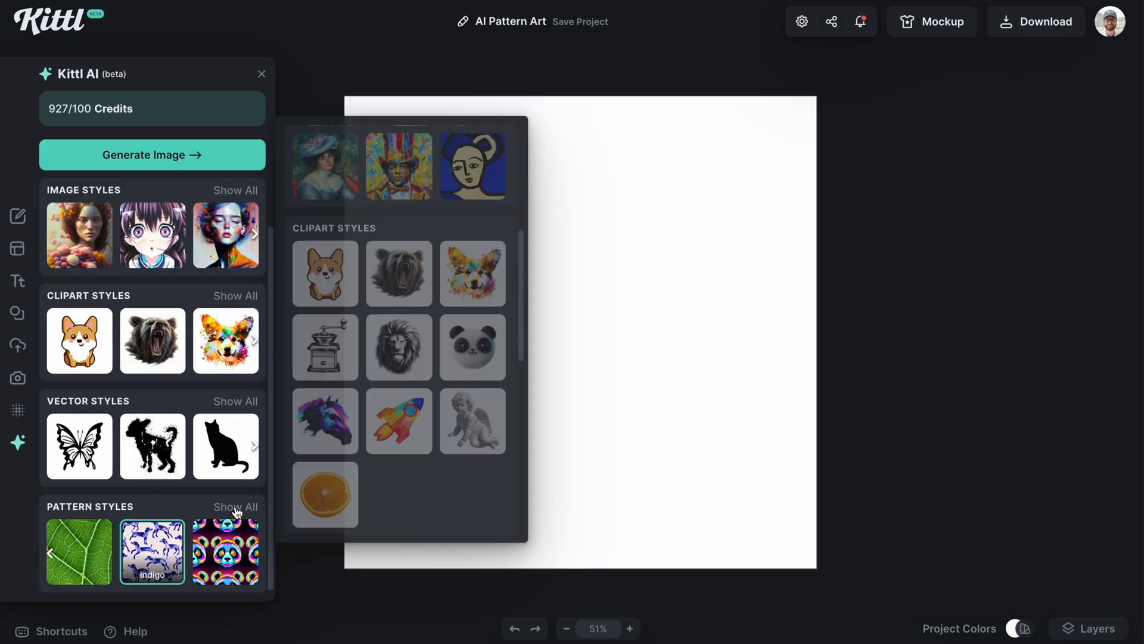
{"action": "left_click", "coordinate": [480, 506]}
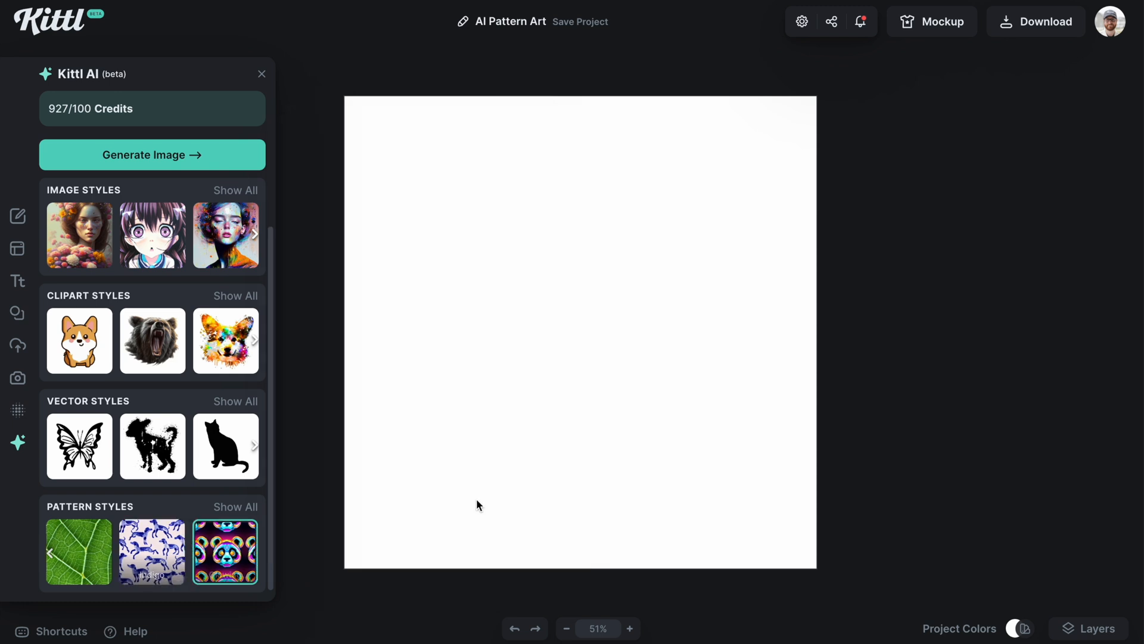
- Generate a pattern from the prompt "vibrant milkshakes" and place it, slightly reduced, in the canvas's upper-right area
{"action": "scroll", "coordinate": [92, 222], "scroll_direction": "up", "scroll_amount": 2}
{"action": "triple_click", "coordinate": [104, 192]}
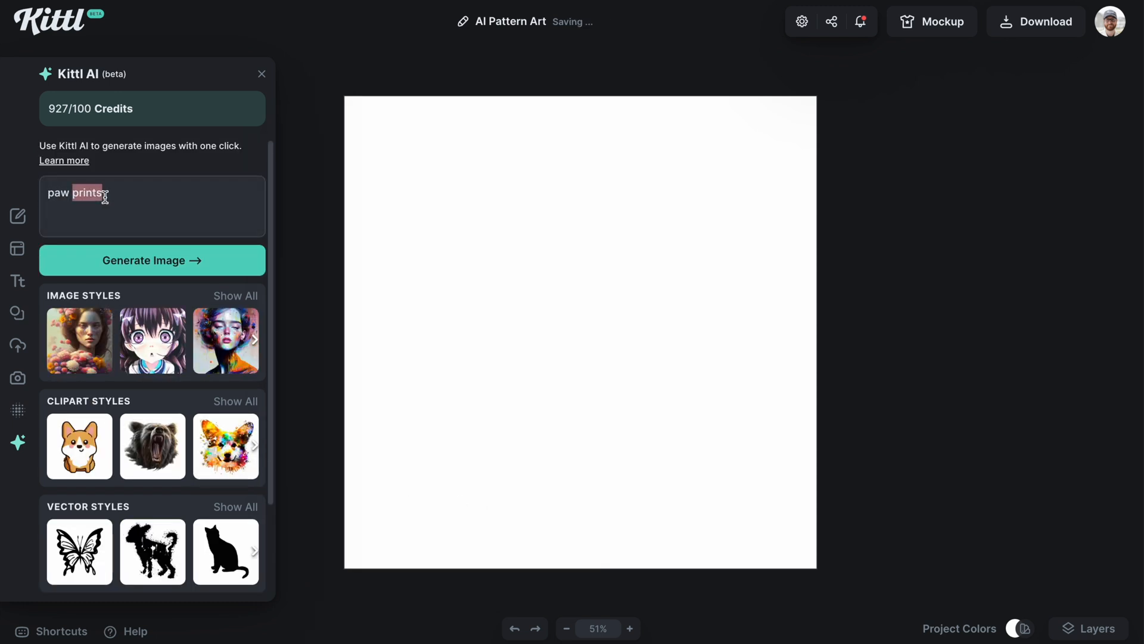
{"action": "key", "text": "BackSpace"}
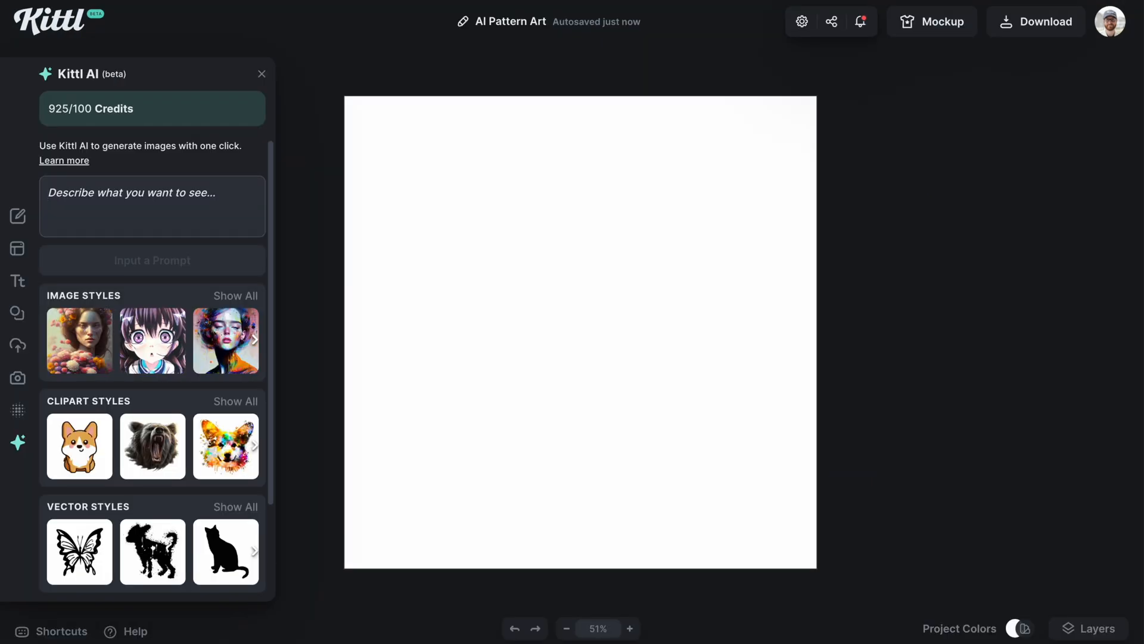
{"action": "type", "text": "vibr"}
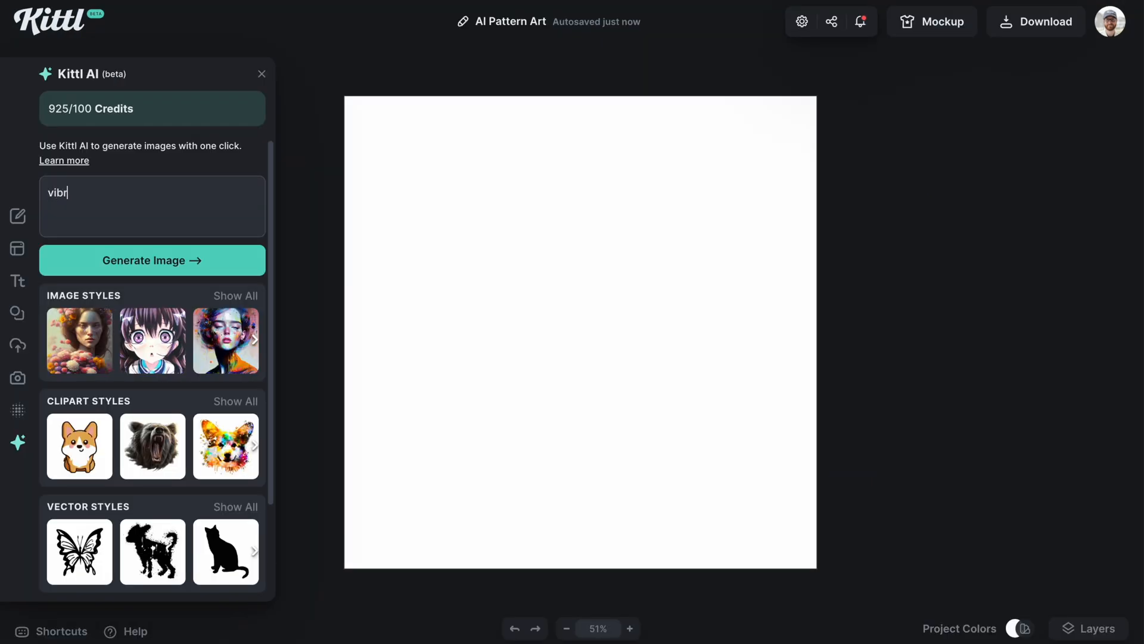
{"action": "type", "text": "atnt"}
{"action": "left_click", "coordinate": [254, 267]}
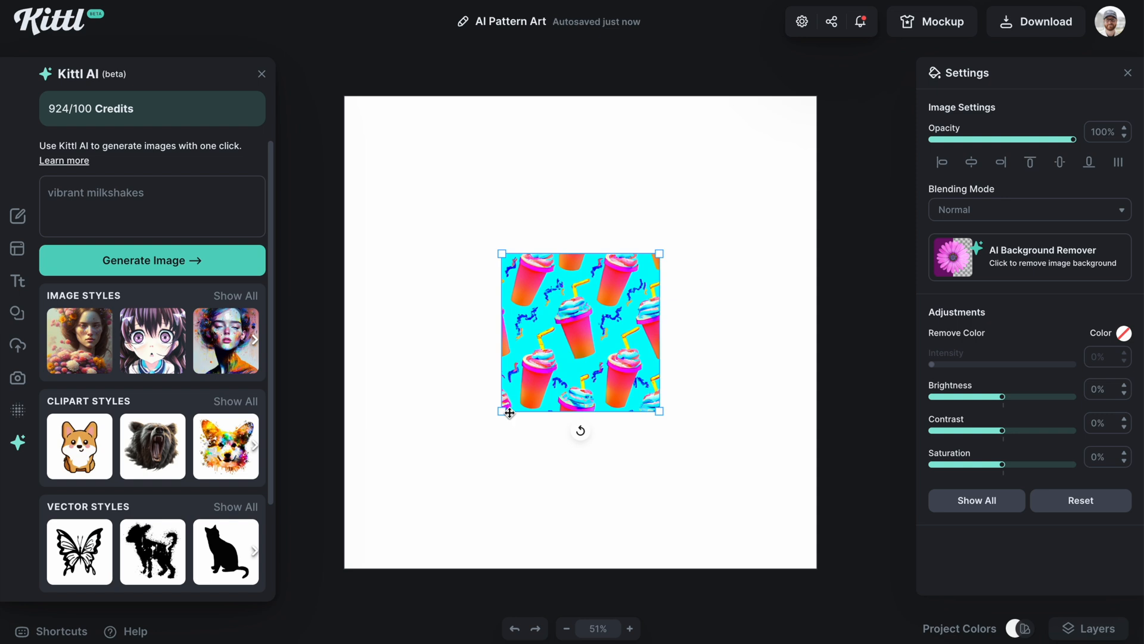
{"action": "left_click_drag", "start_coordinate": [509, 412], "coordinate": [517, 402]}
{"action": "left_click_drag", "start_coordinate": [569, 364], "coordinate": [672, 243]}
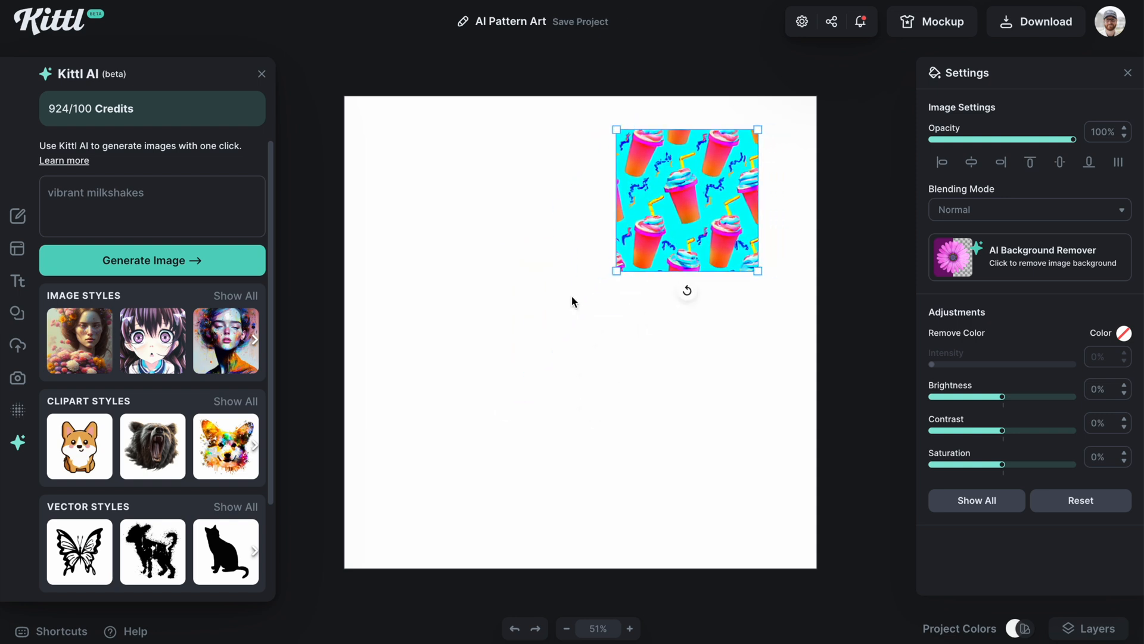
- Generate a pattern from the prompt "memphis style squiggly shapes and dots" and place it, slightly reduced, beside the milkshake pattern
{"action": "triple_click", "coordinate": [181, 203]}
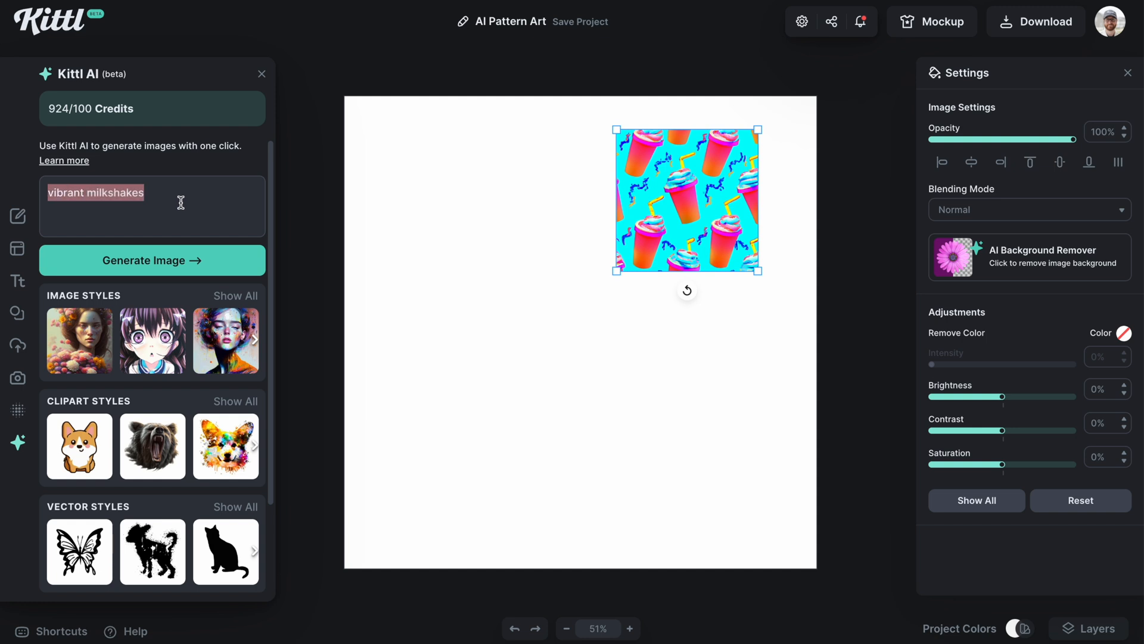
{"action": "type", "text": "memphis style"}
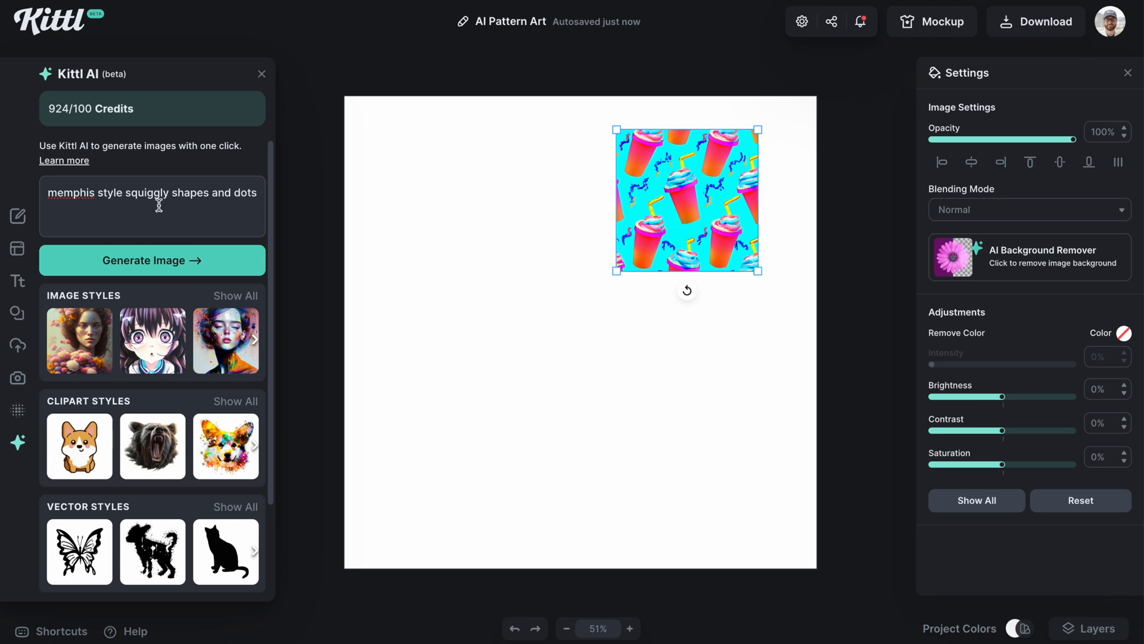
{"action": "left_click", "coordinate": [142, 262]}
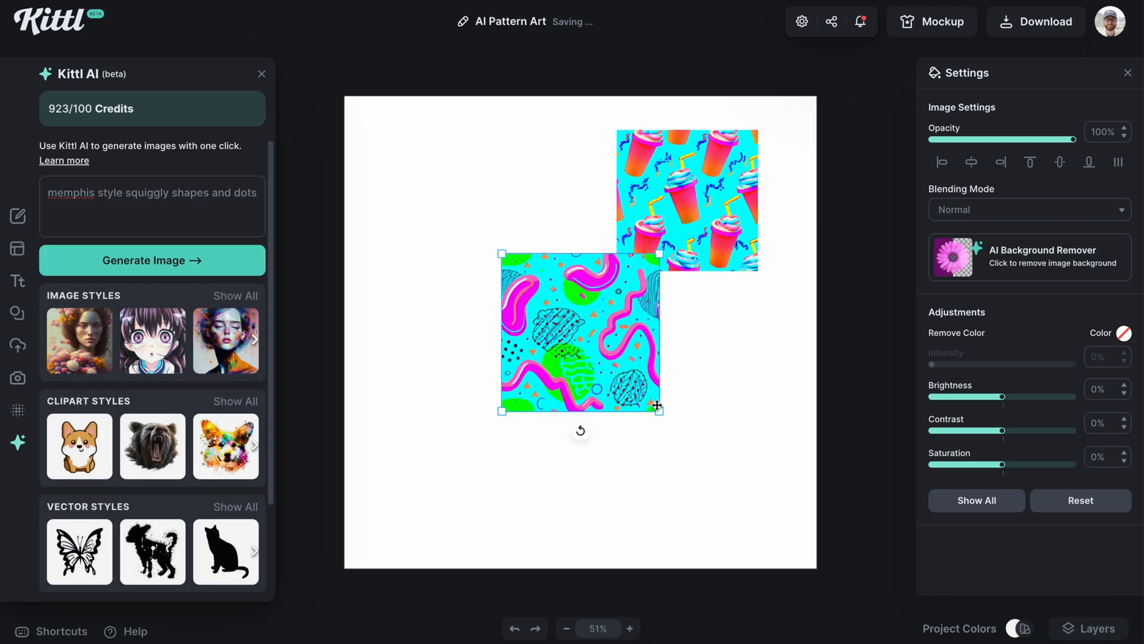
{"action": "mouse_move", "coordinate": [661, 412]}
{"action": "left_mouse_down"}
{"action": "mouse_move", "coordinate": [603, 360]}
{"action": "mouse_move", "coordinate": [508, 221]}
{"action": "mouse_move", "coordinate": [562, 277]}
{"action": "mouse_move", "coordinate": [549, 256]}
{"action": "left_mouse_up"}
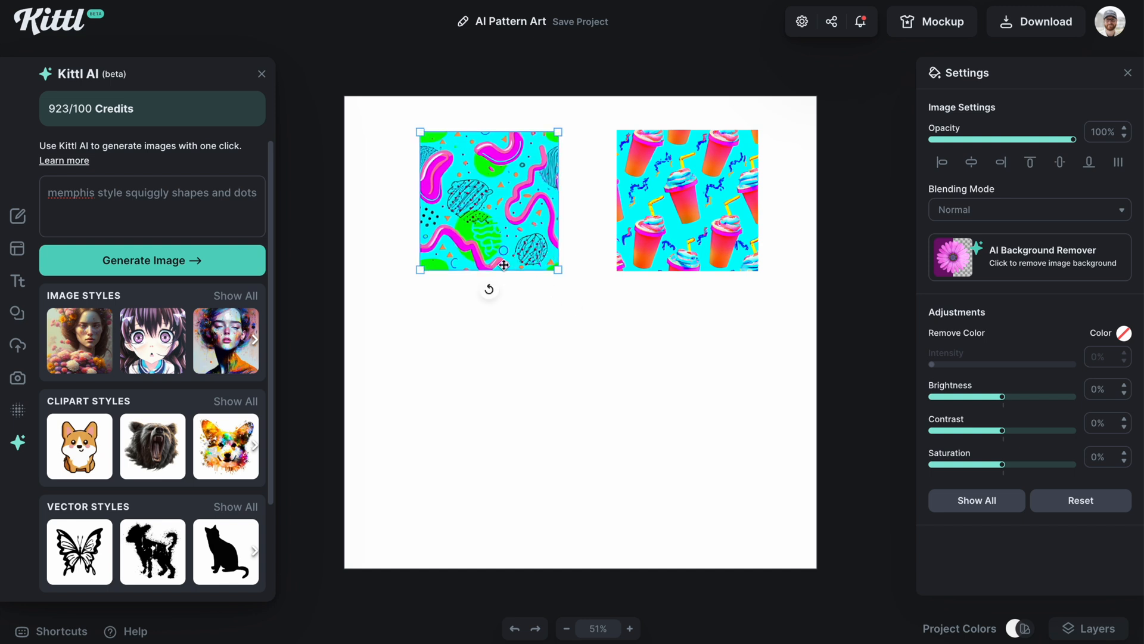
- Generate a pattern from the prompt "colorful shoes and skateboards" and place it, slightly reduced, below the squiggly shapes pattern
{"action": "triple_click", "coordinate": [214, 209]}
{"action": "type", "text": "shoes and skateboards"}
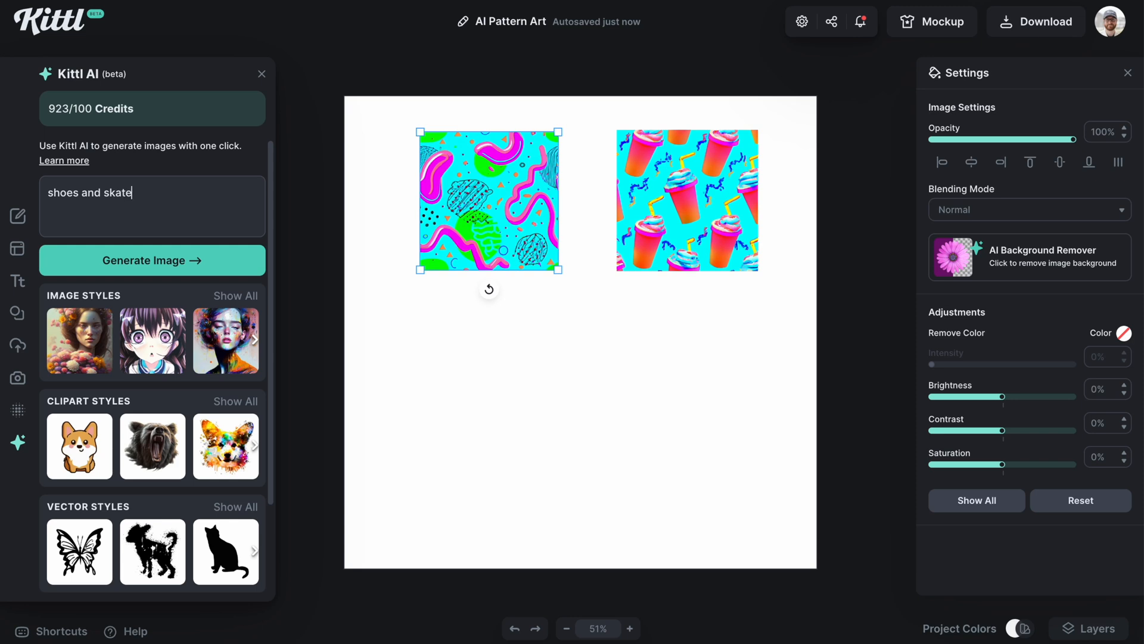
{"action": "left_click", "coordinate": [50, 192]}
{"action": "type", "text": "colorful"}
{"action": "left_click", "coordinate": [161, 265]}
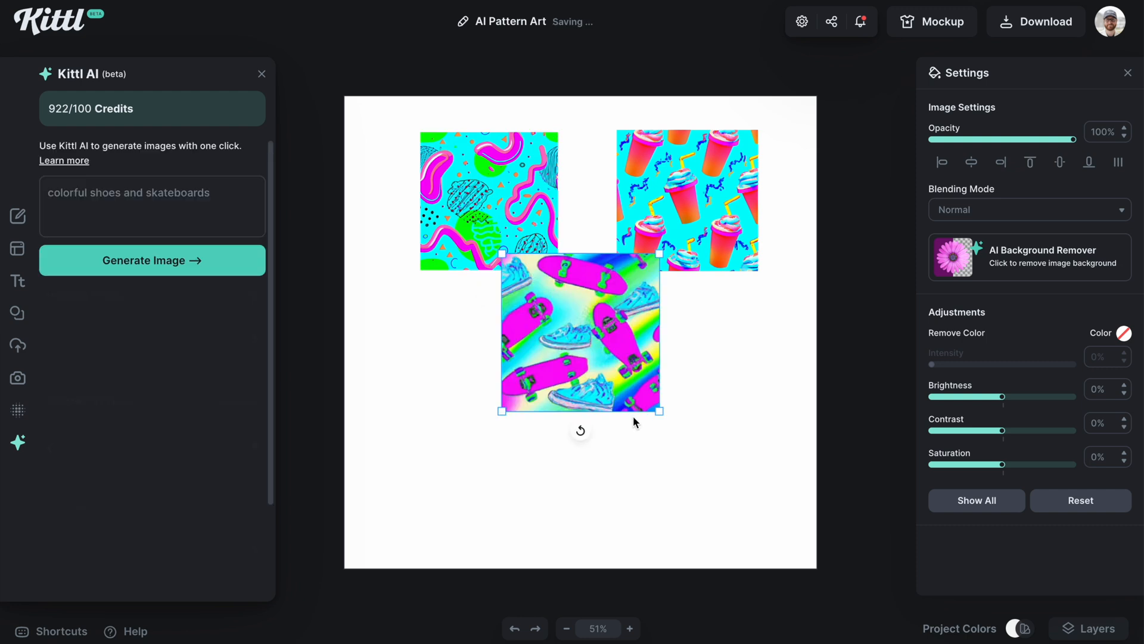
{"action": "left_click_drag", "start_coordinate": [608, 334], "coordinate": [518, 398]}
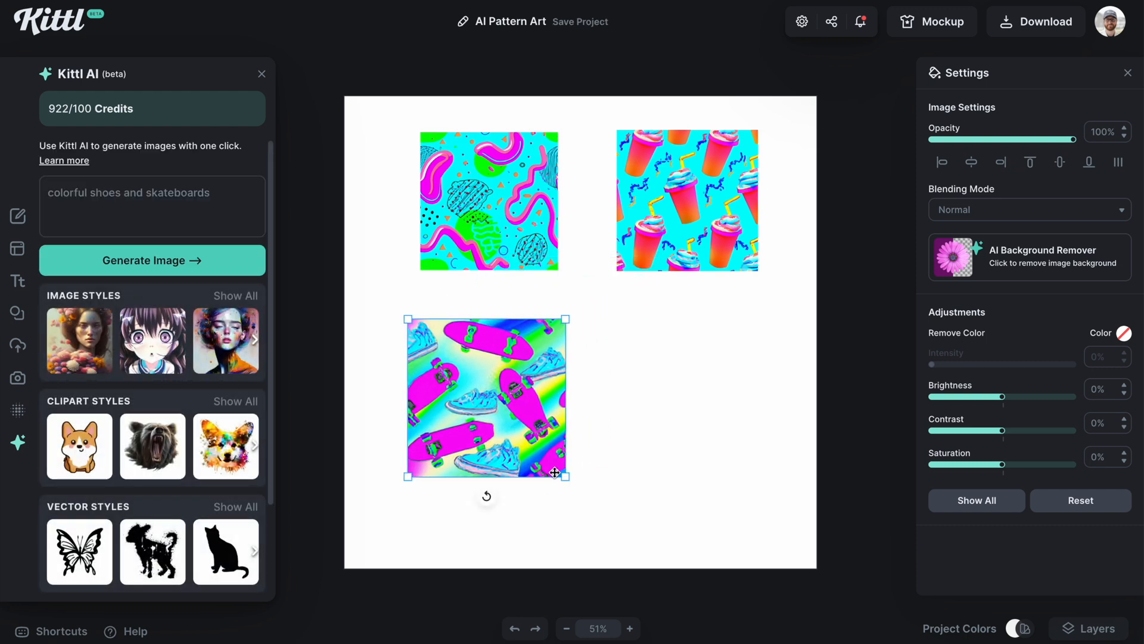
{"action": "left_click_drag", "start_coordinate": [569, 474], "coordinate": [547, 437]}
{"action": "left_click_drag", "start_coordinate": [562, 330], "coordinate": [576, 317]}
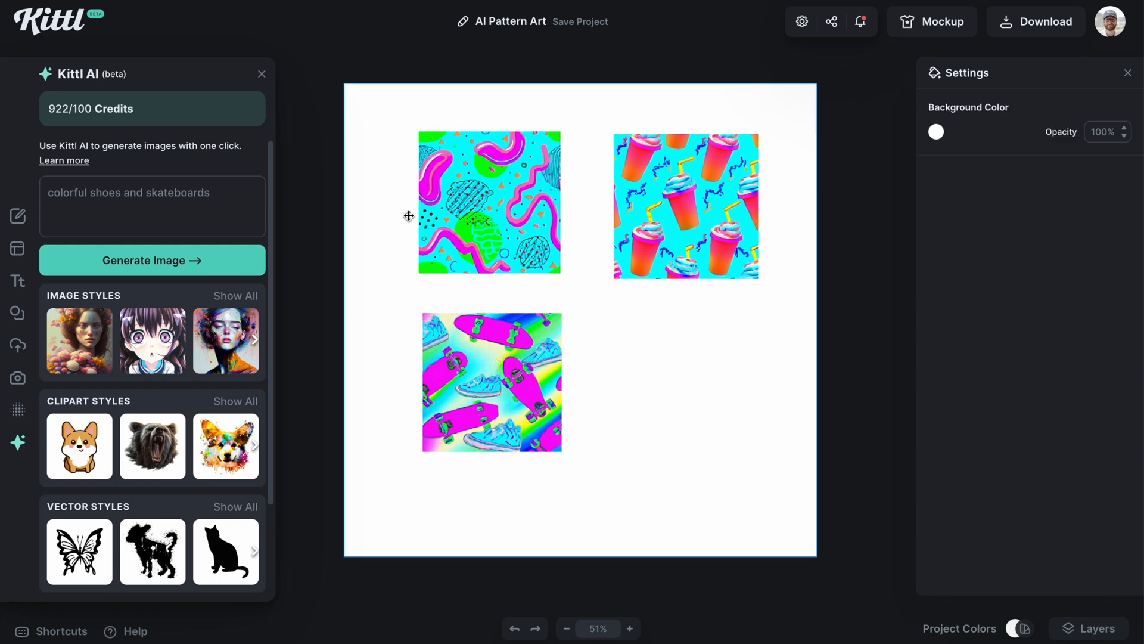
- Delete the milkshake, squiggly shapes and skateboard patterns from the canvas
{"action": "left_click_drag", "start_coordinate": [377, 176], "coordinate": [678, 382]}
{"action": "key", "text": "Delete"}
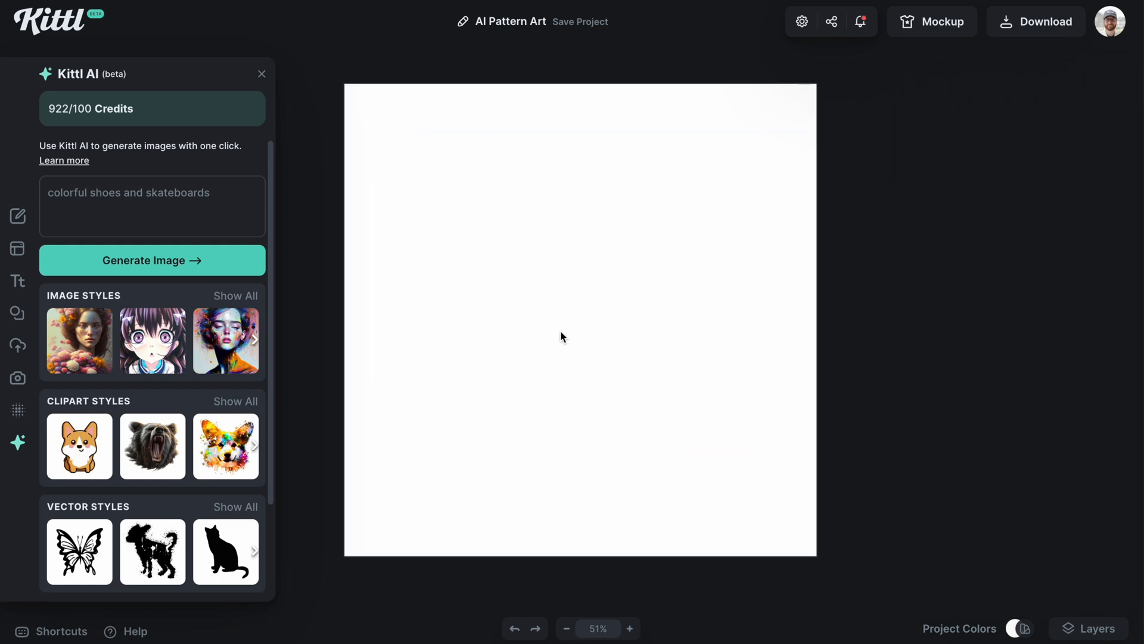
- Look through all the generated patterns stored in the uploads
{"action": "left_click", "coordinate": [17, 344]}
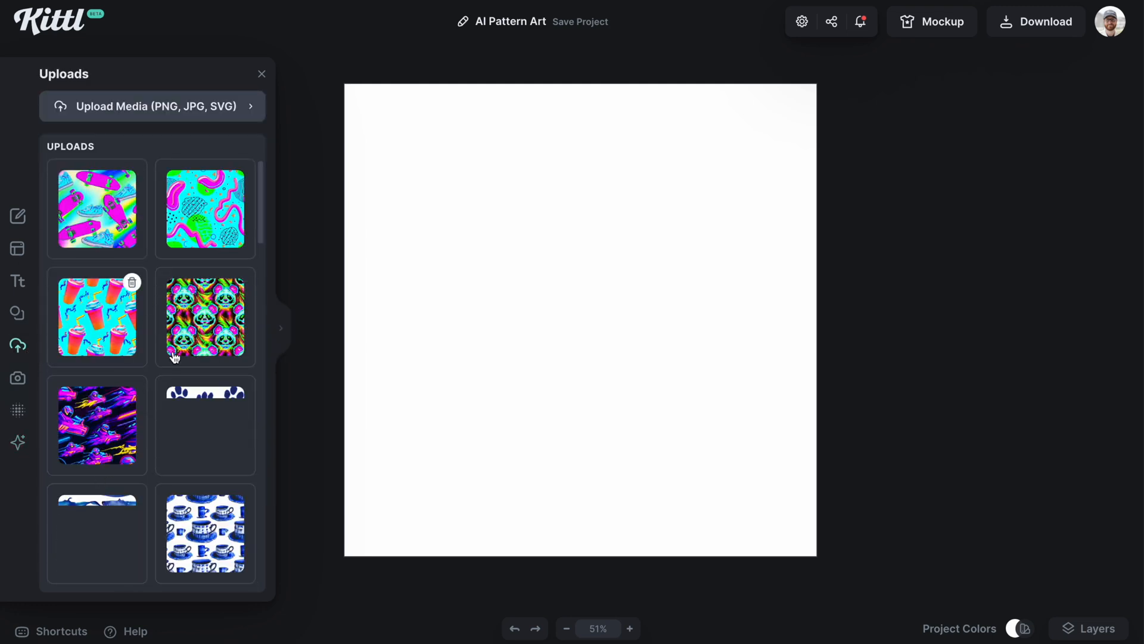
{"action": "scroll", "coordinate": [198, 380], "scroll_direction": "down", "scroll_amount": 1}
{"action": "scroll", "coordinate": [198, 380], "scroll_direction": "down", "scroll_amount": 5}
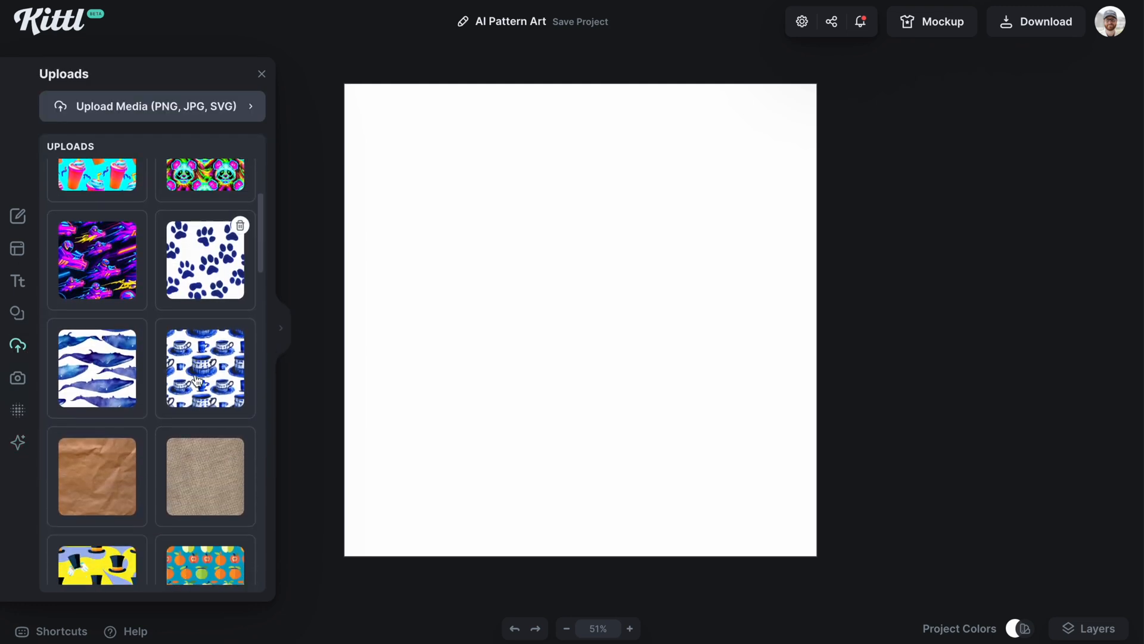
{"action": "scroll", "coordinate": [197, 380], "scroll_direction": "down", "scroll_amount": 6}
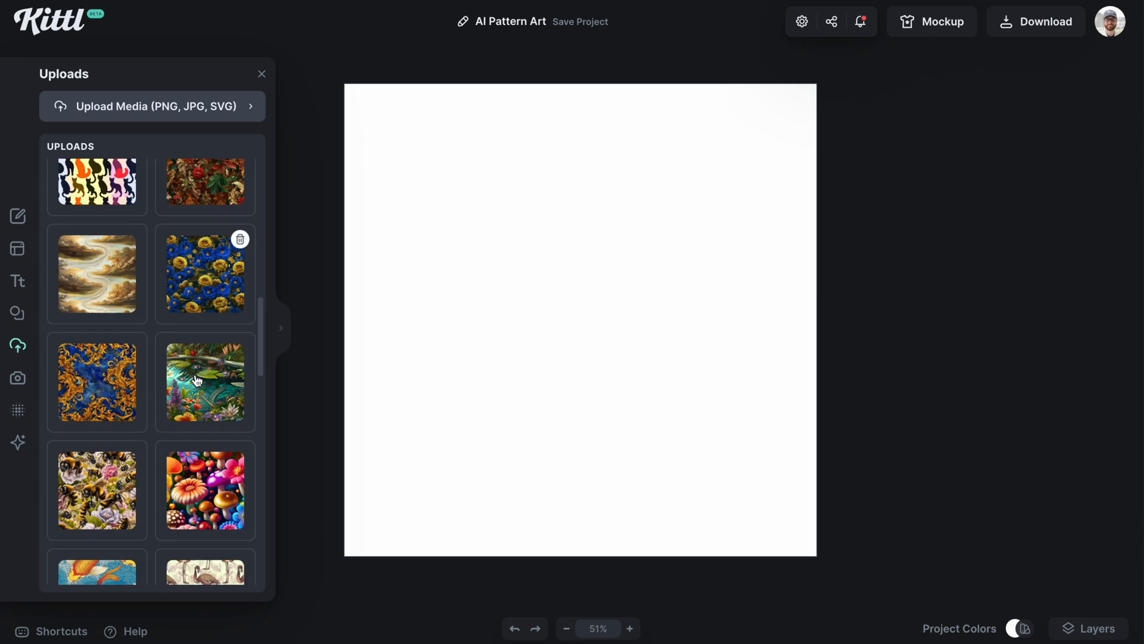
{"action": "scroll", "coordinate": [197, 380], "scroll_direction": "down", "scroll_amount": 6}
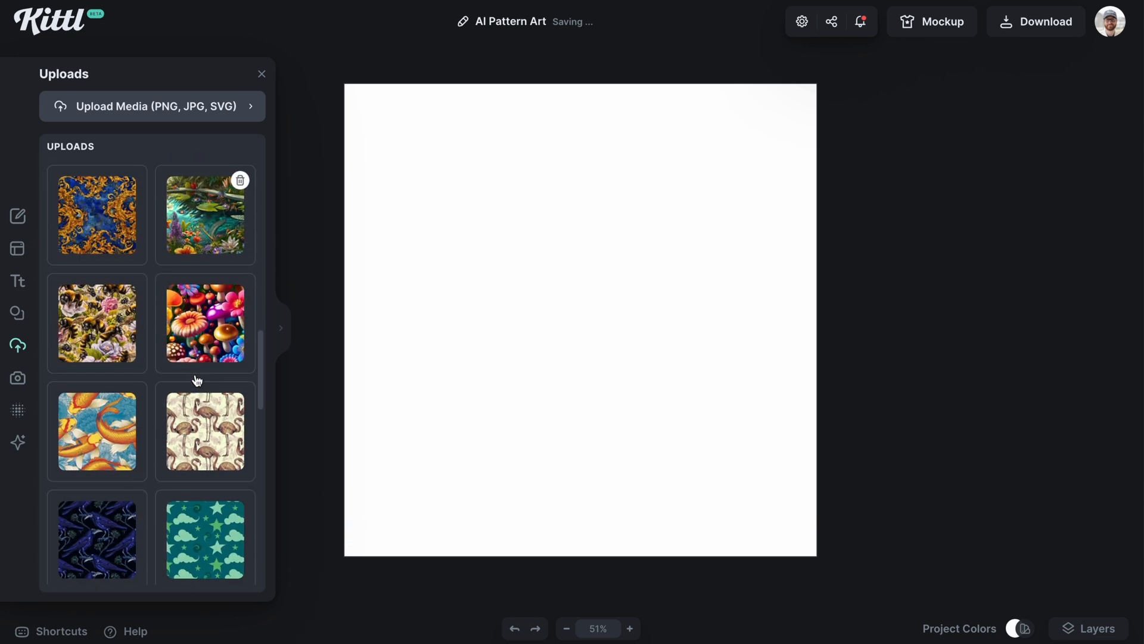
{"action": "scroll", "coordinate": [197, 380], "scroll_direction": "down", "scroll_amount": 6}
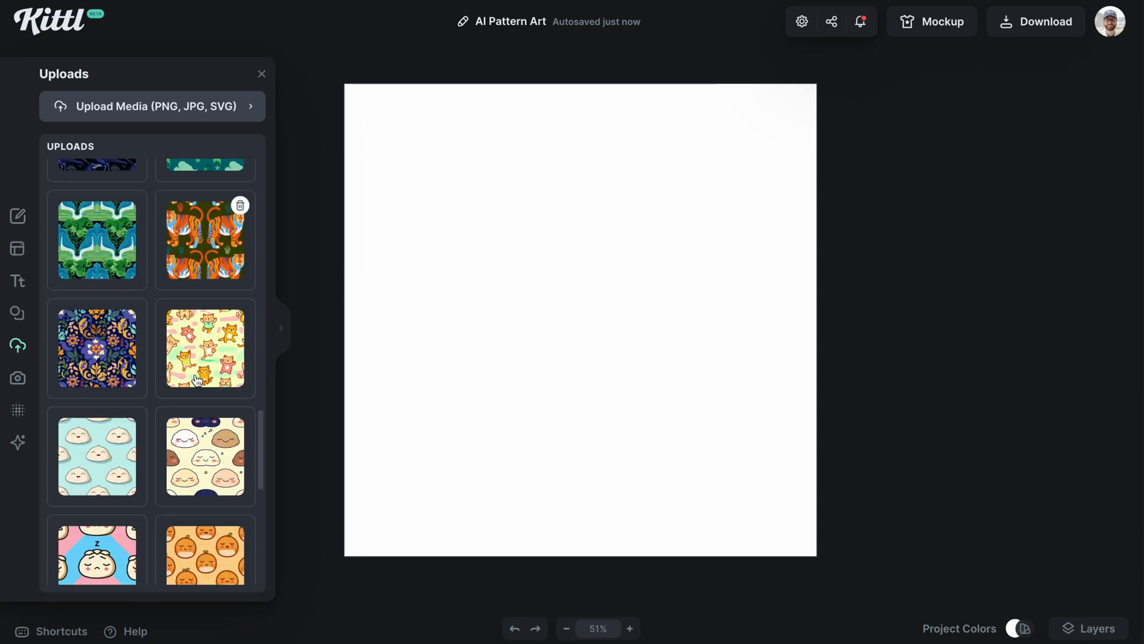
{"action": "scroll", "coordinate": [197, 380], "scroll_direction": "down", "scroll_amount": 10}
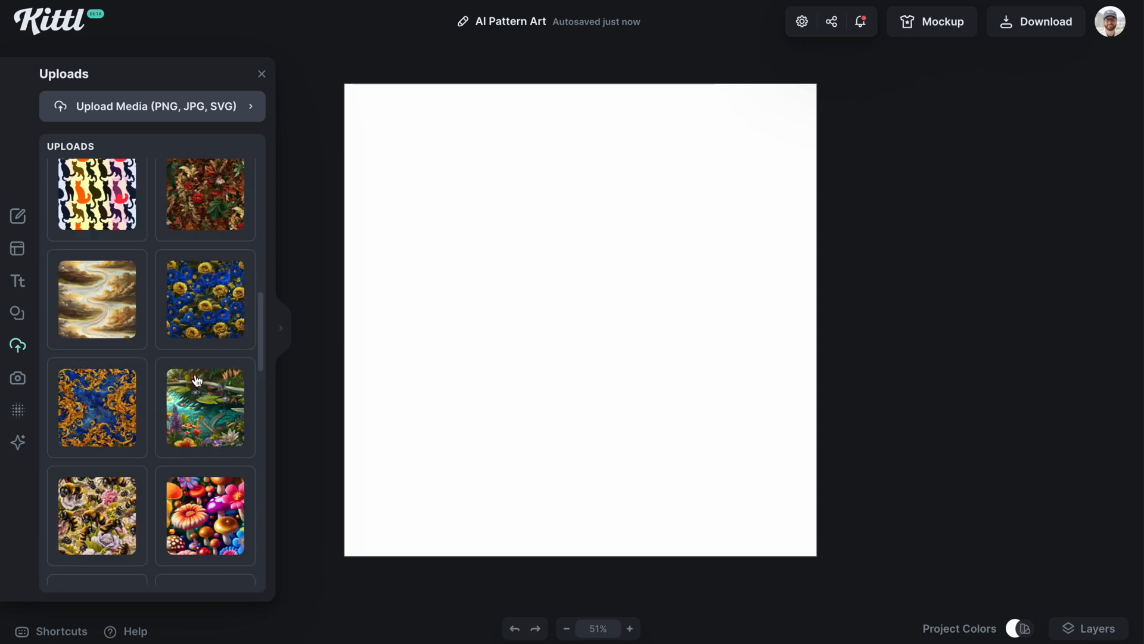
{"action": "scroll", "coordinate": [197, 379], "scroll_direction": "up", "scroll_amount": 1}
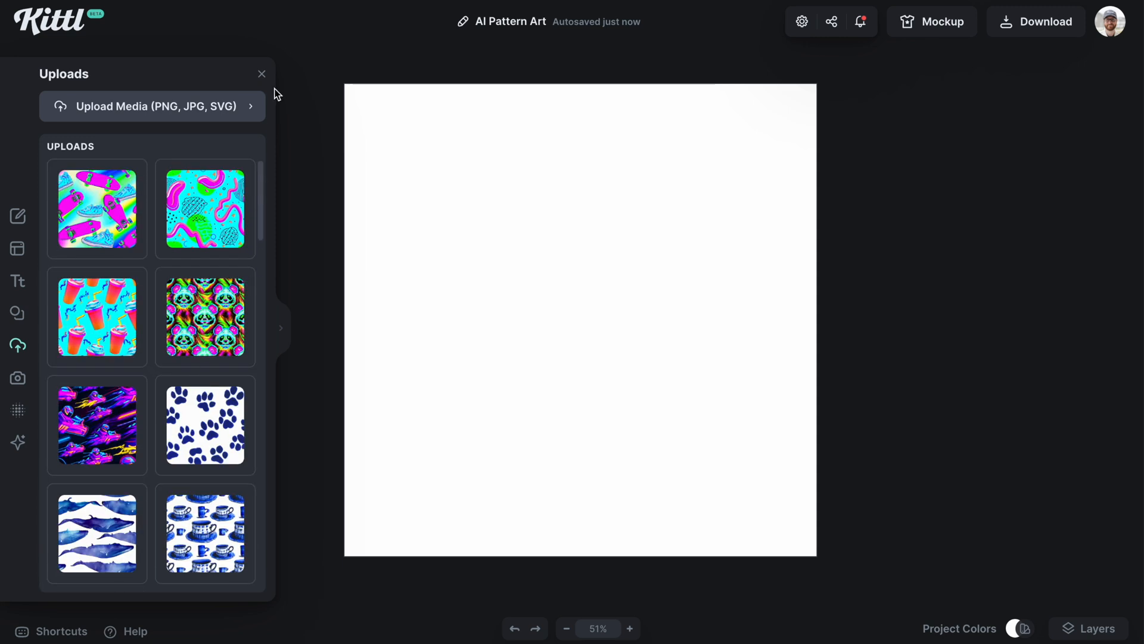